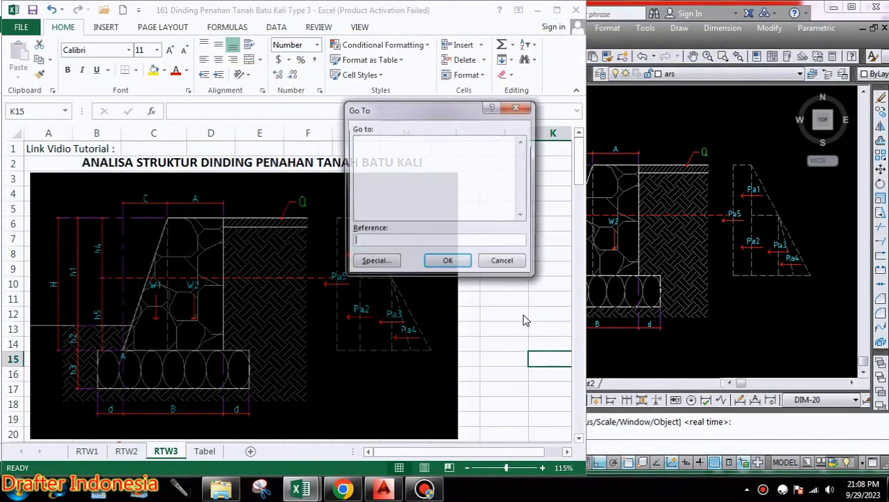
Dismiss the Go To dialog and enter 0.3 m for the wall's top width A in cell C21
click(507, 260)
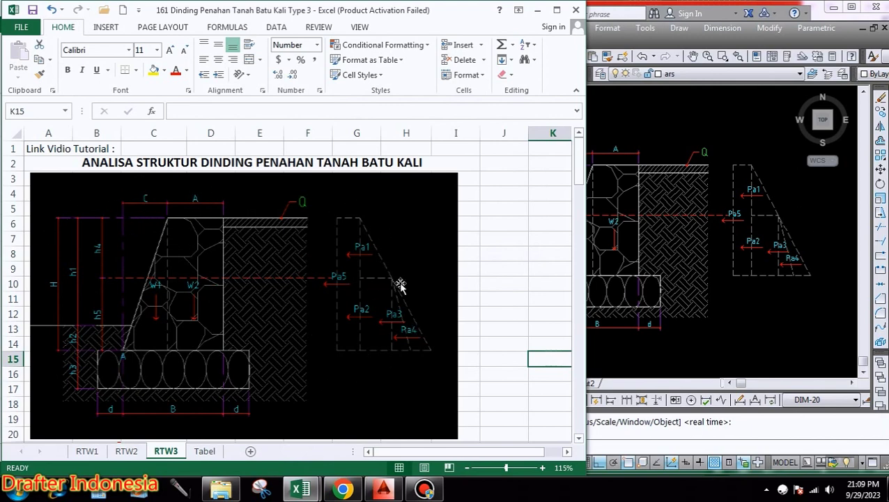
scroll(483, 312, down, 1)
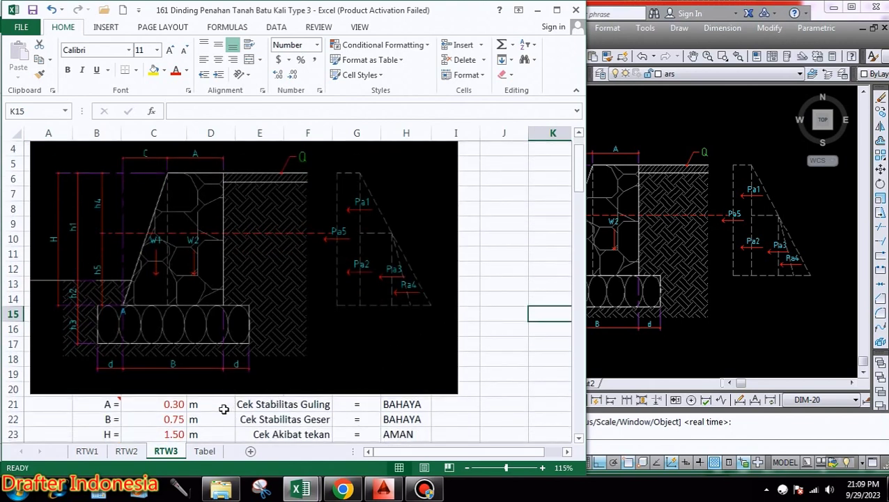
click(170, 405)
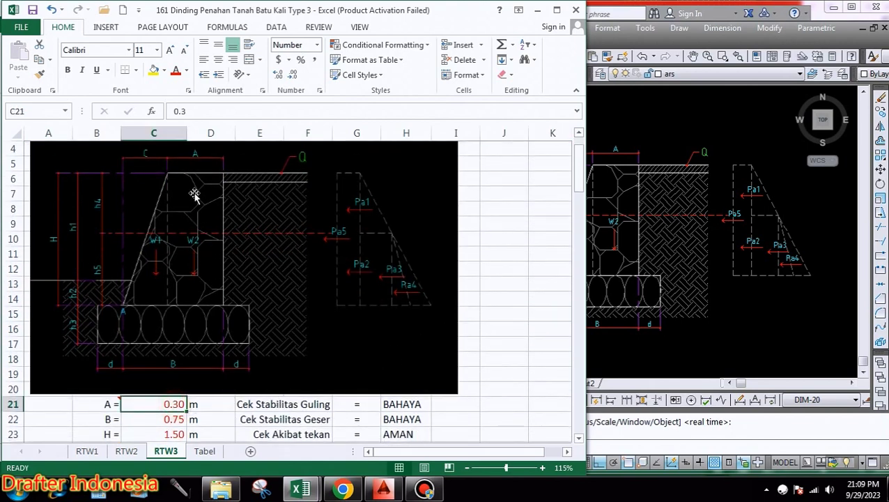
scroll(189, 375, down, 1)
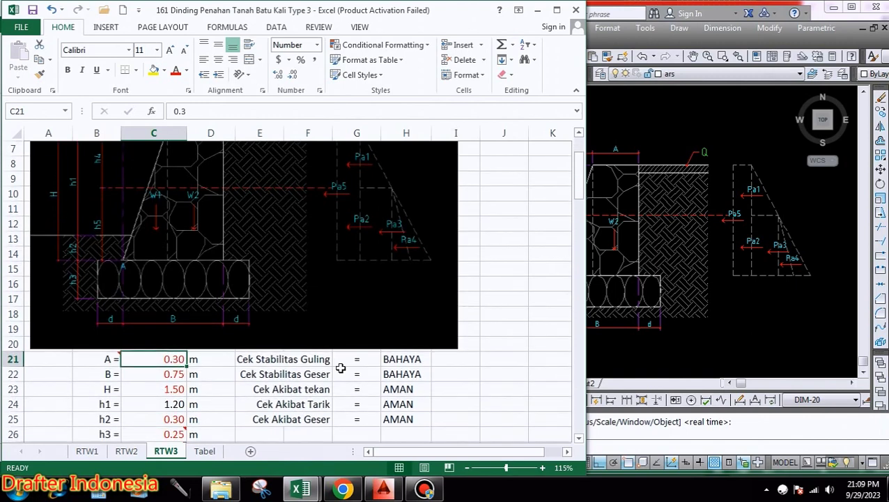
text(0.3)
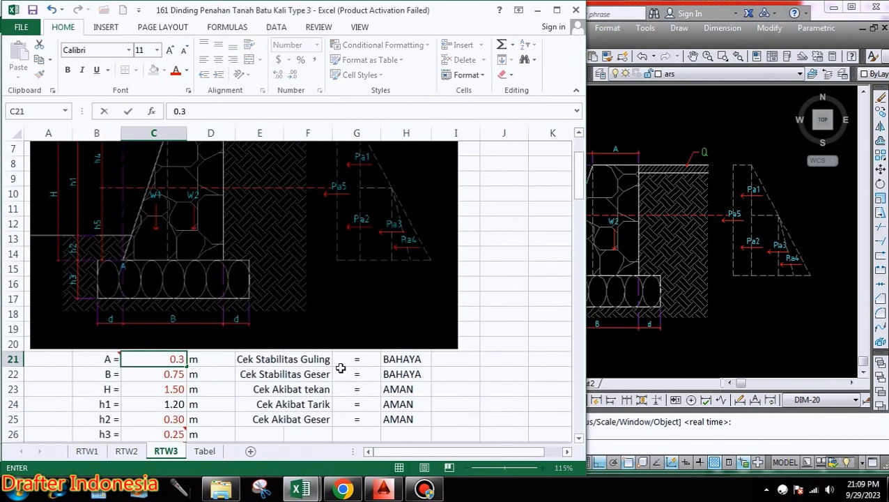
key(Return)
Keep the current Windows color scheme and stop the performance message from showing again
scroll(461, 317, down, 1)
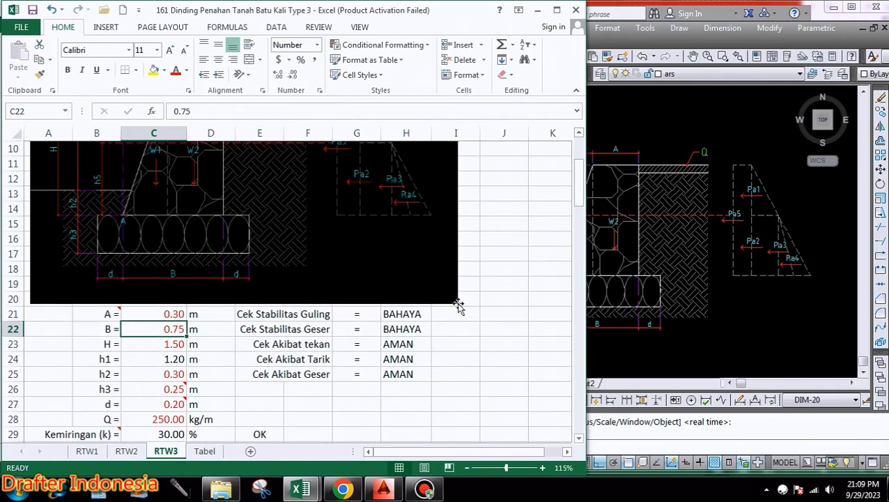
scroll(338, 227, down, 2)
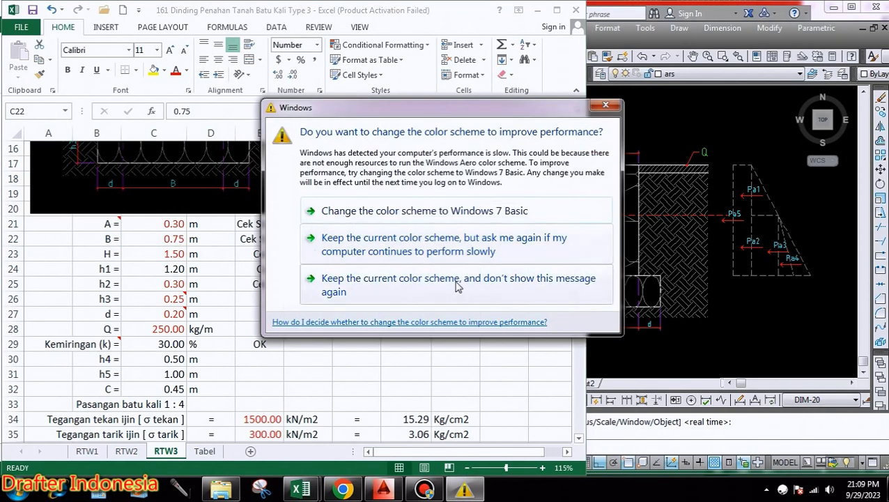
click(454, 279)
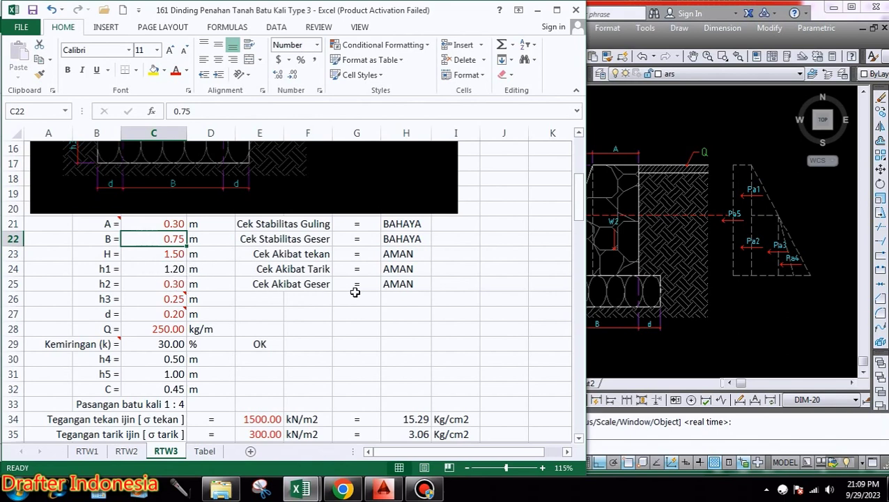
Check the h1 formula in cell C24 and look up the wall section in the AutoCAD drawing before returning to Excel
scroll(405, 245, up, 1)
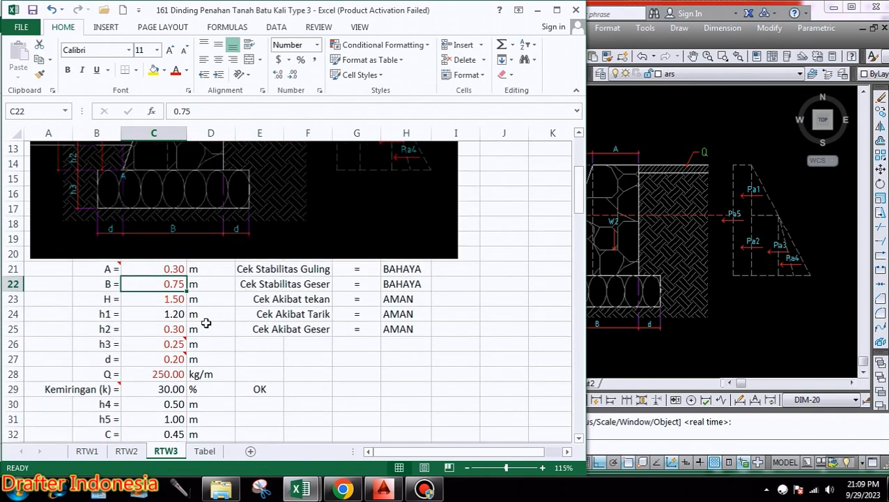
click(180, 314)
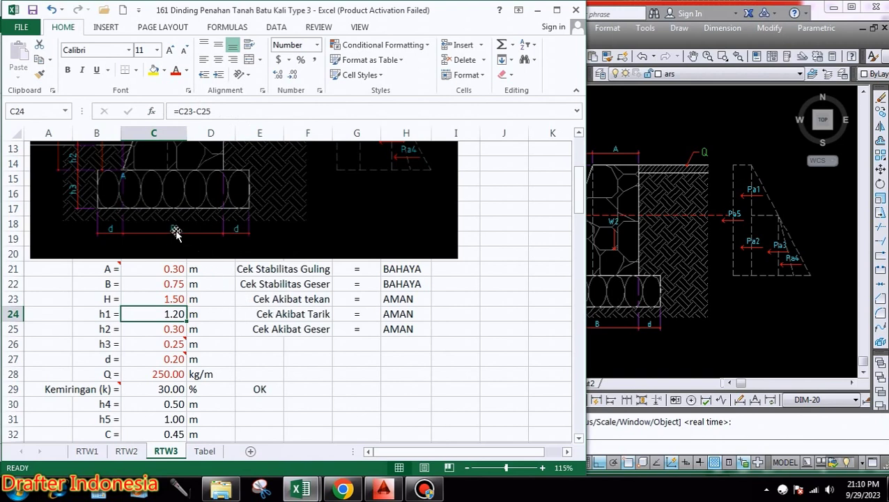
scroll(189, 269, up, 2)
scroll(180, 292, up, 2)
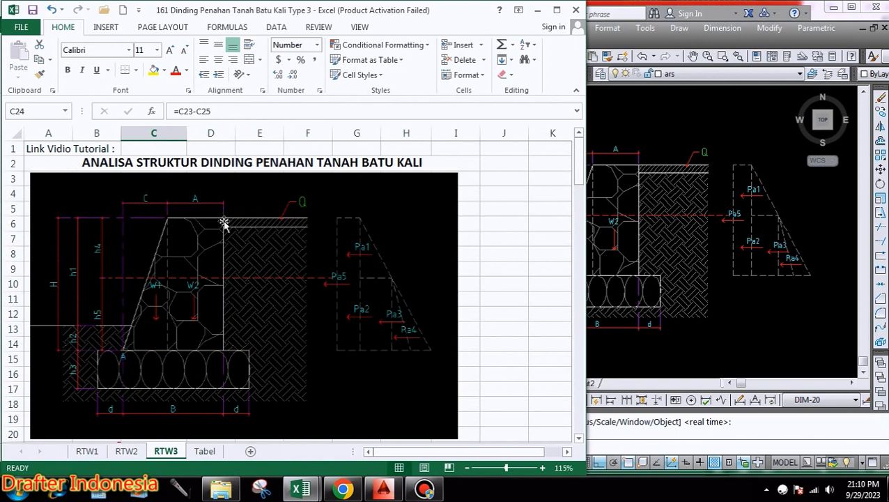
click(711, 337)
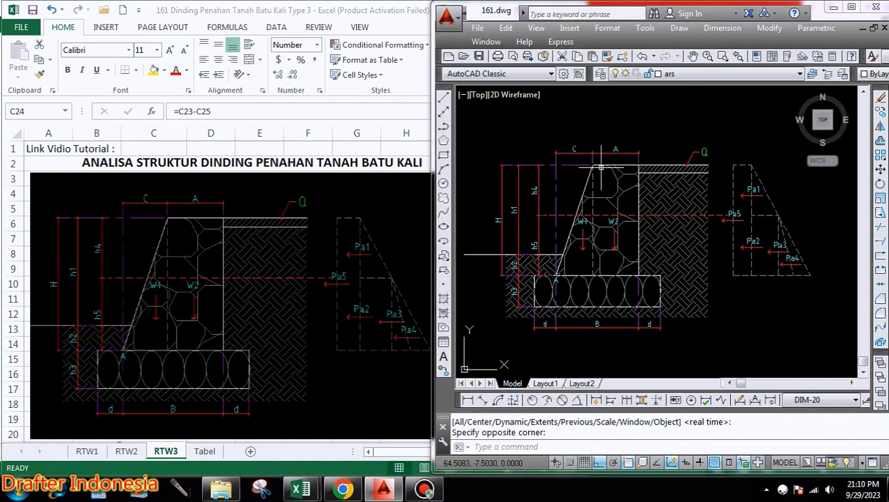
click(324, 361)
Locate width B in the AutoCAD drawing and set B to 1 m in cell C22 of the Excel sheet
scroll(328, 307, down, 2)
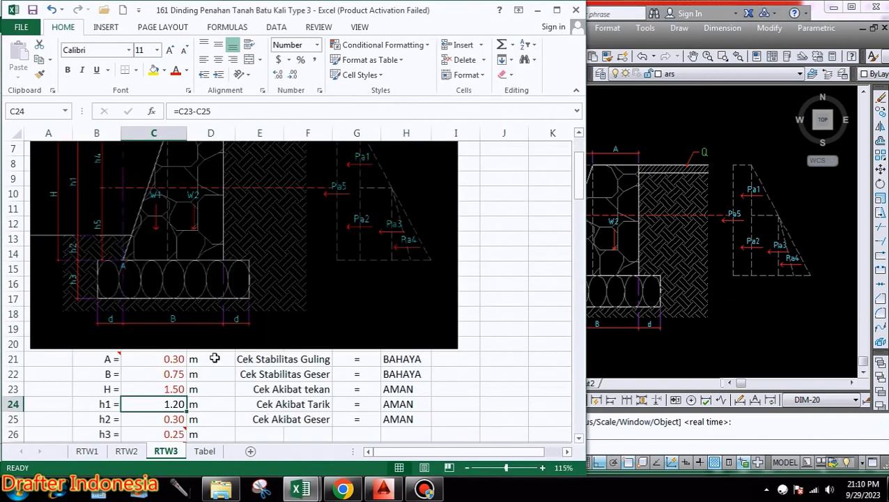
click(173, 375)
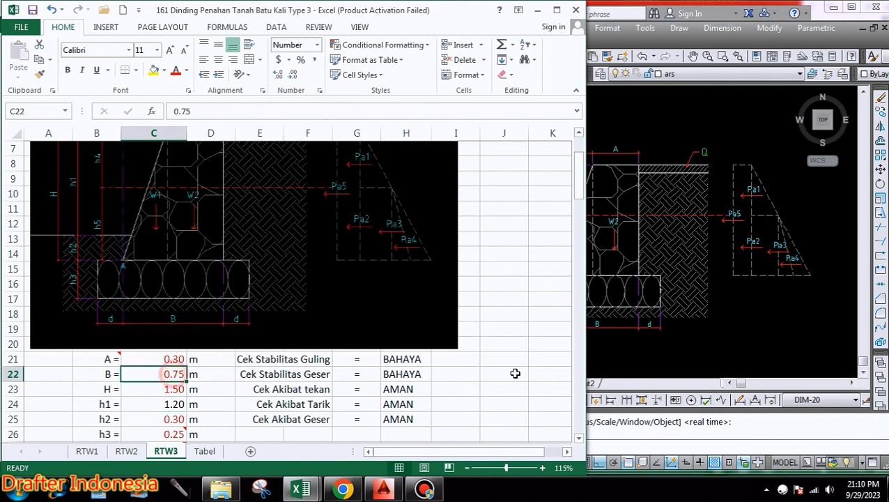
click(676, 352)
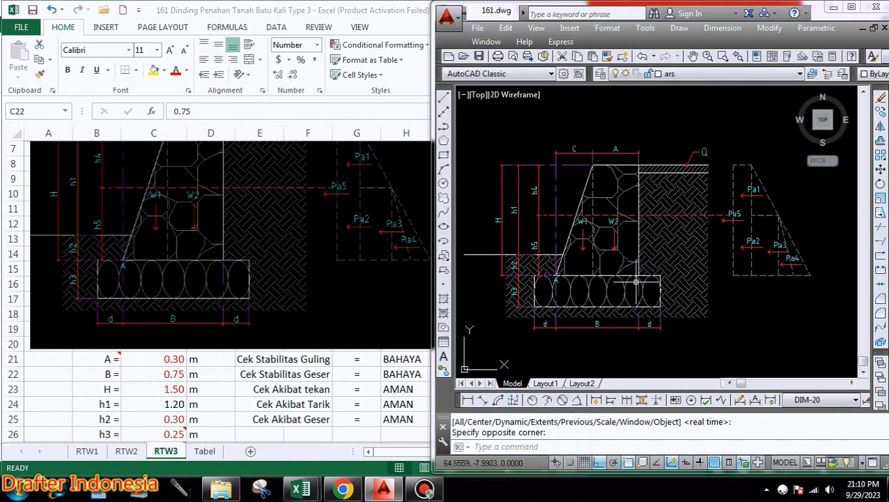
click(184, 375)
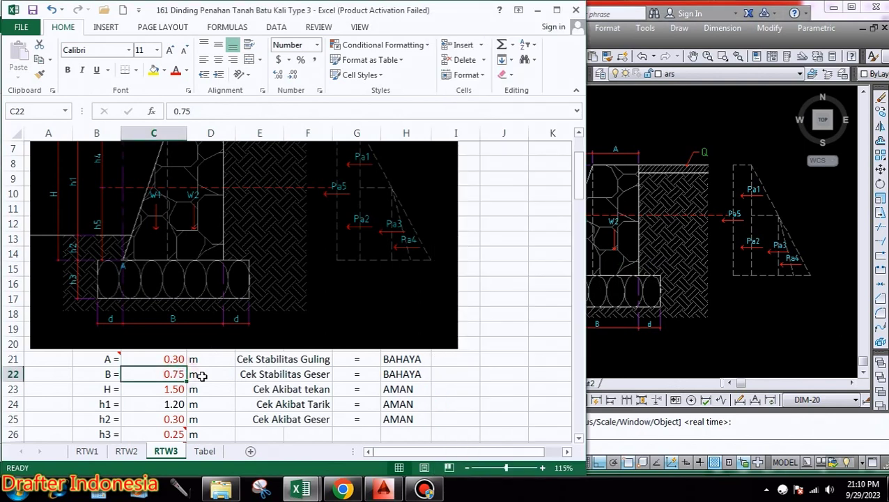
text(1)
key(Return)
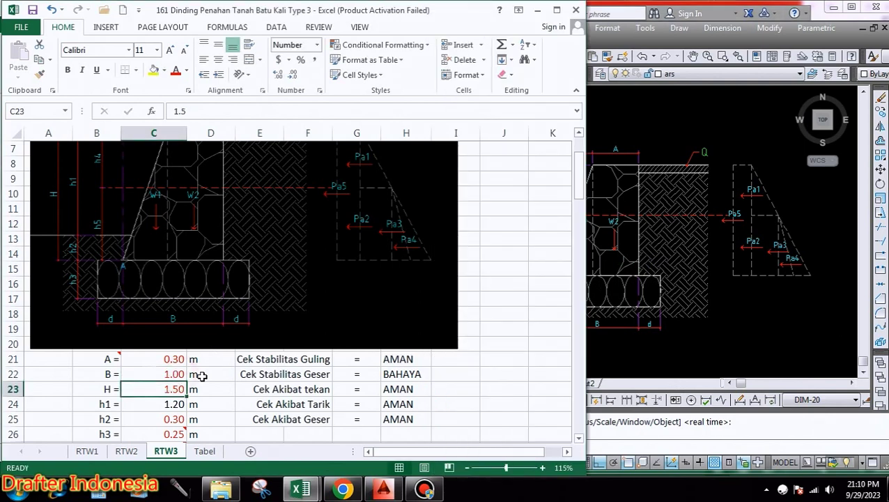
Refer to the AutoCAD wall section and set the height H to 2 m in cell C23 of the Excel sheet
click(643, 357)
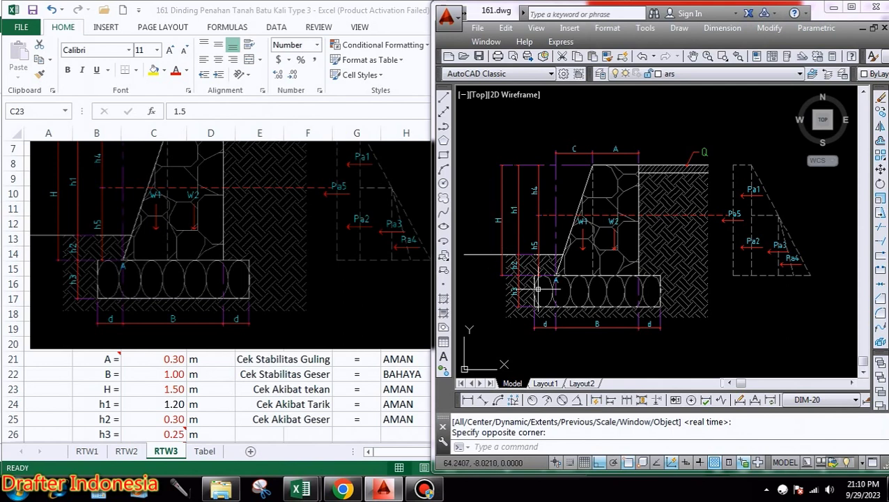
click(170, 392)
text(2)
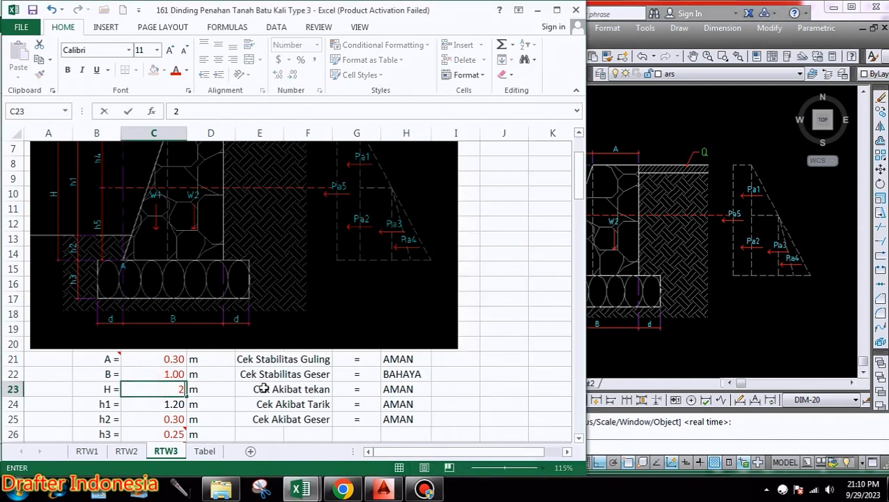
key(Return)
Locate heights h1 and h2 in the AutoCAD drawing and set h2 to 0.5 m in cell C25 of the Excel sheet
scroll(236, 348, down, 1)
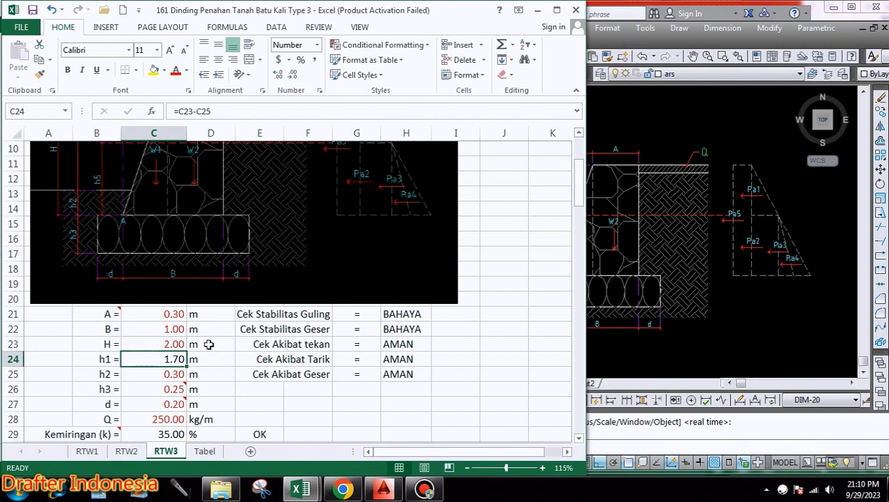
click(631, 338)
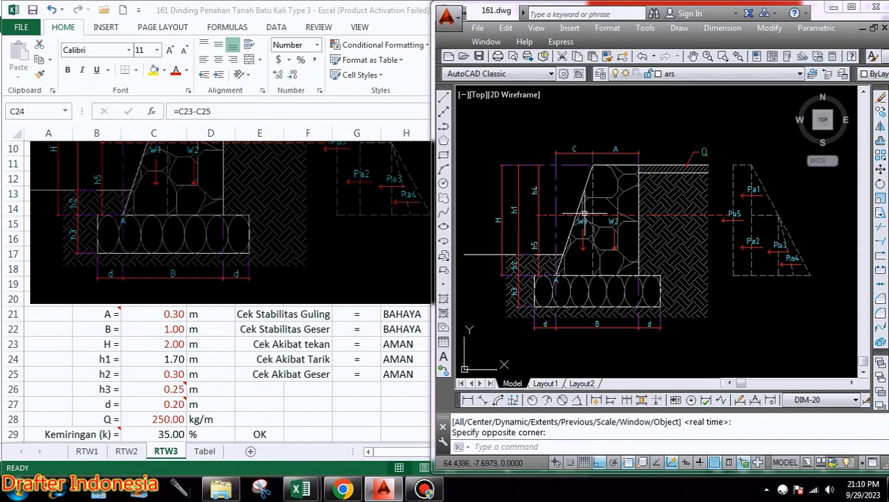
click(173, 363)
click(173, 373)
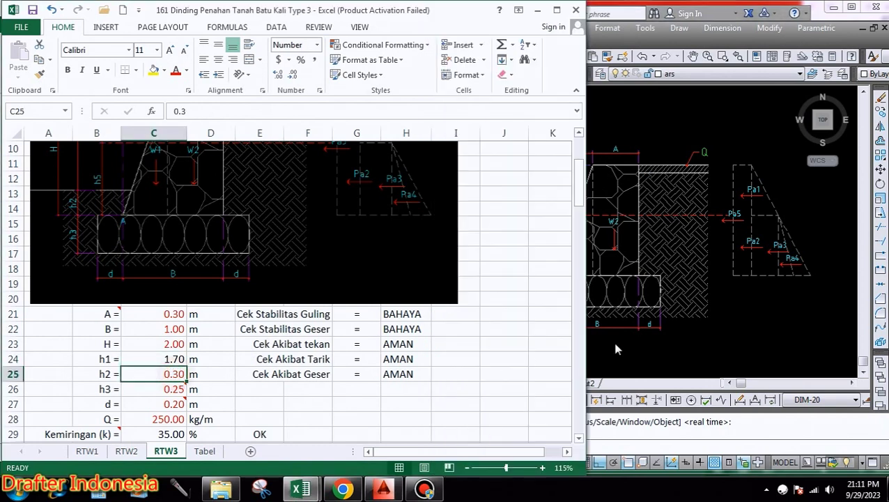
click(612, 338)
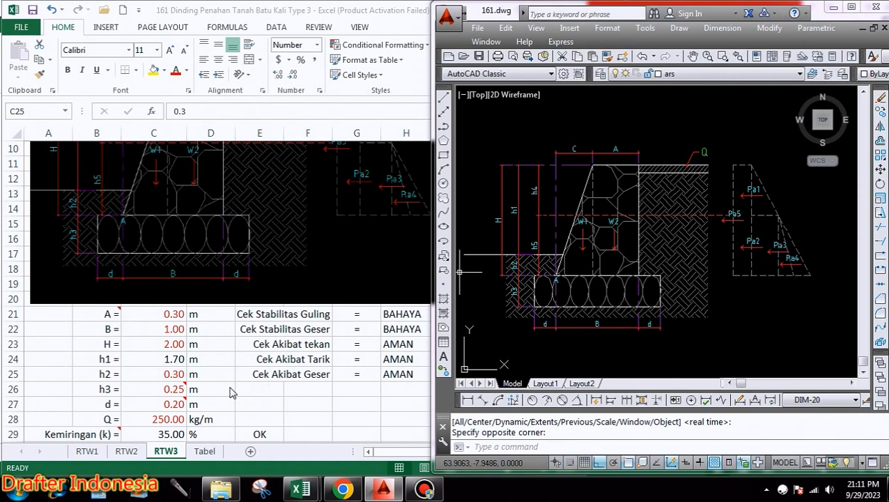
click(176, 379)
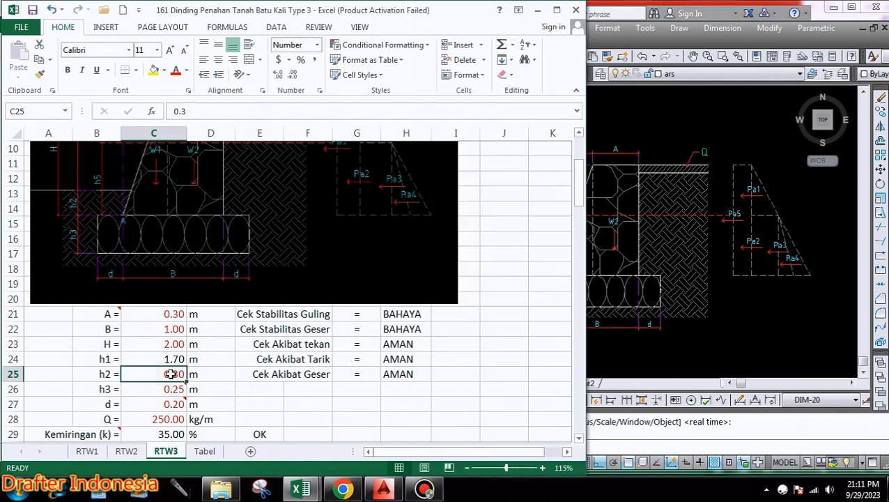
click(641, 347)
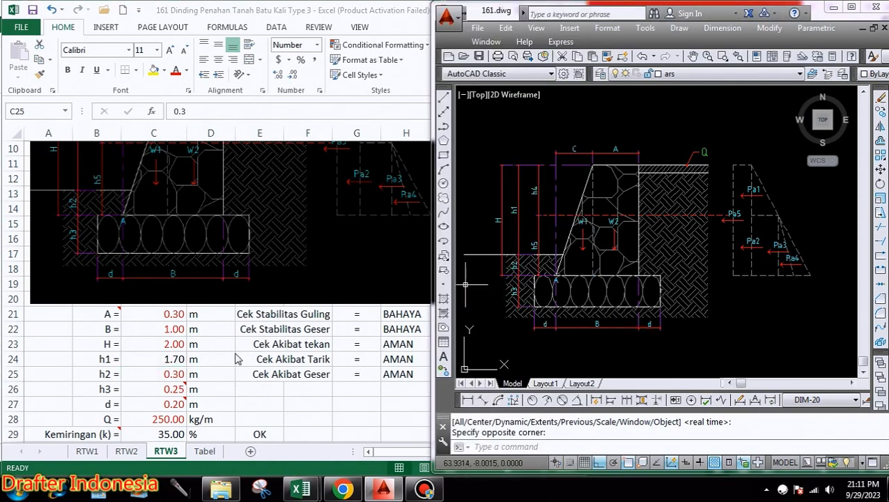
click(176, 378)
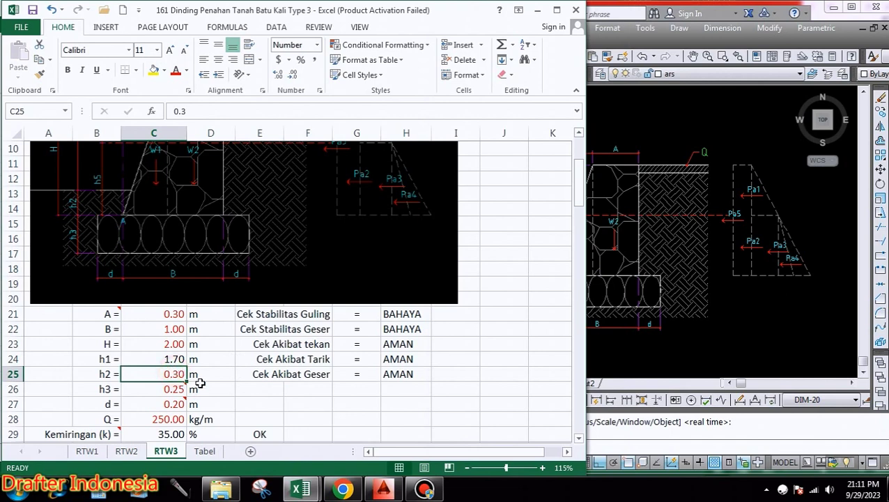
text(0.5)
key(ctrl+Return)
key(Return)
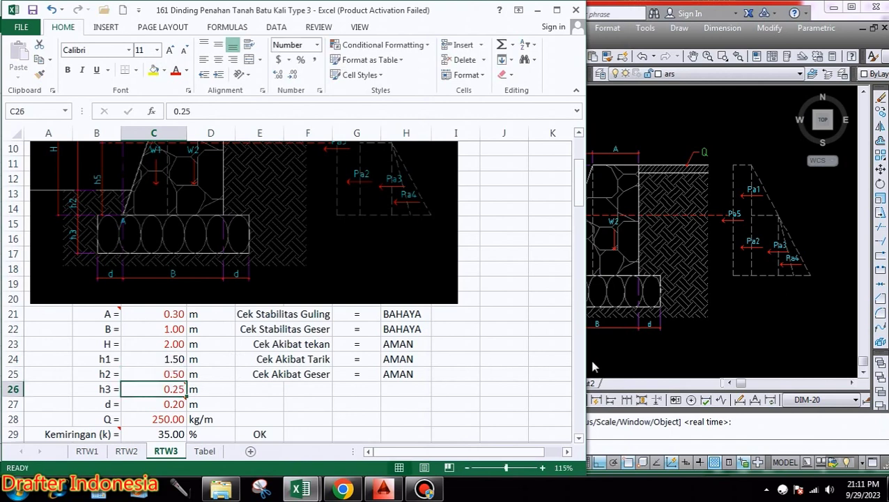
Check the footing thickness h3 in the AutoCAD drawing and set h3 to 0.2 m in cell C26 of the Excel sheet
click(491, 382)
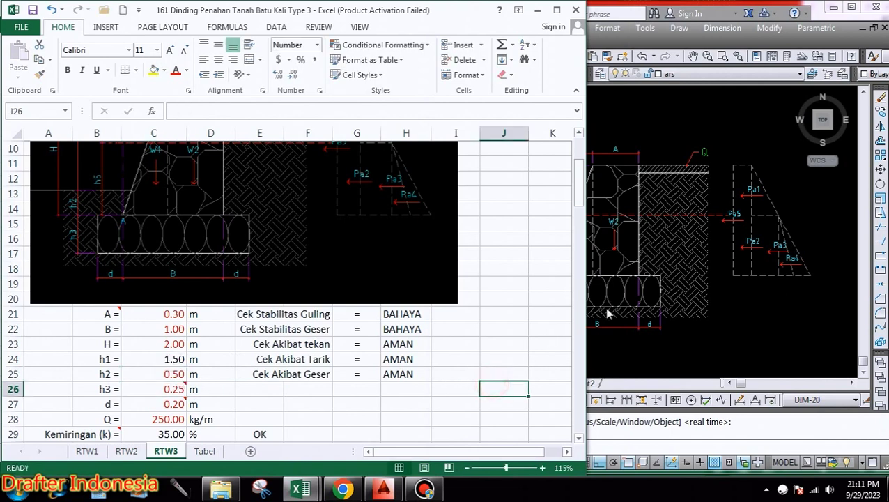
click(640, 342)
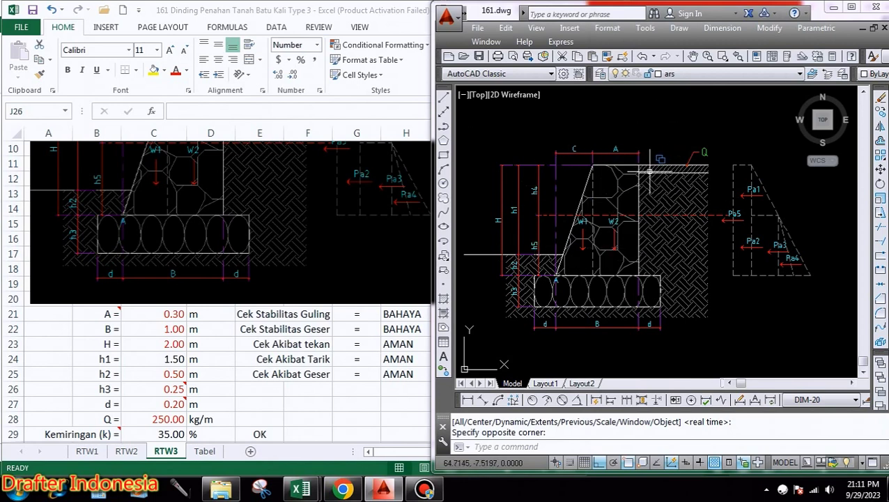
click(180, 392)
click(626, 344)
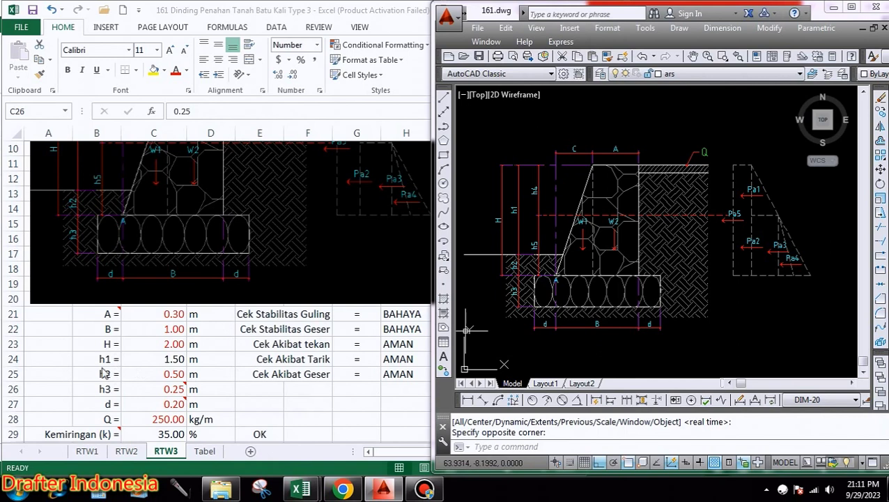
click(181, 392)
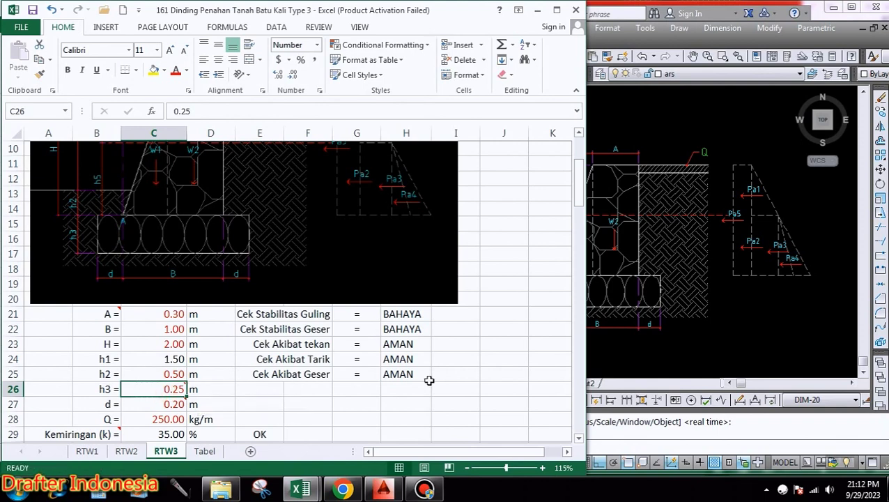
text(0.)
key(Return)
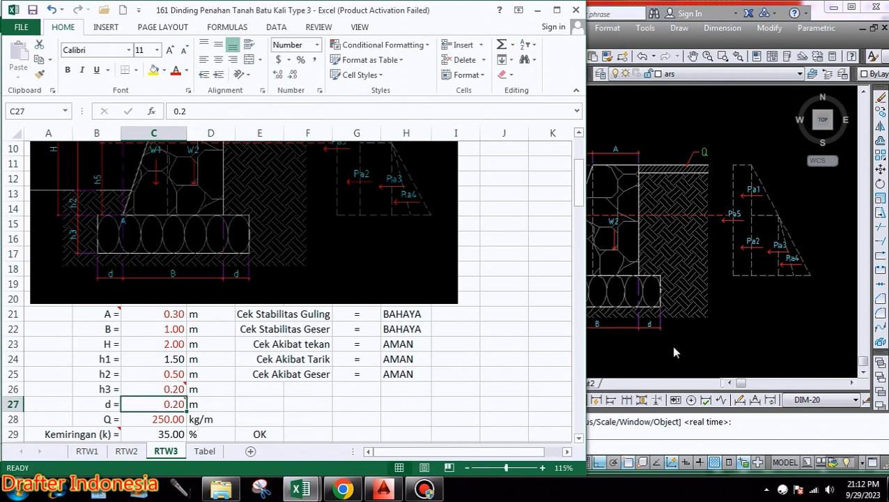
Locate the footing projection d in the AutoCAD drawing and enter 0.2 m for d in cell C27 of the Excel sheet
click(659, 366)
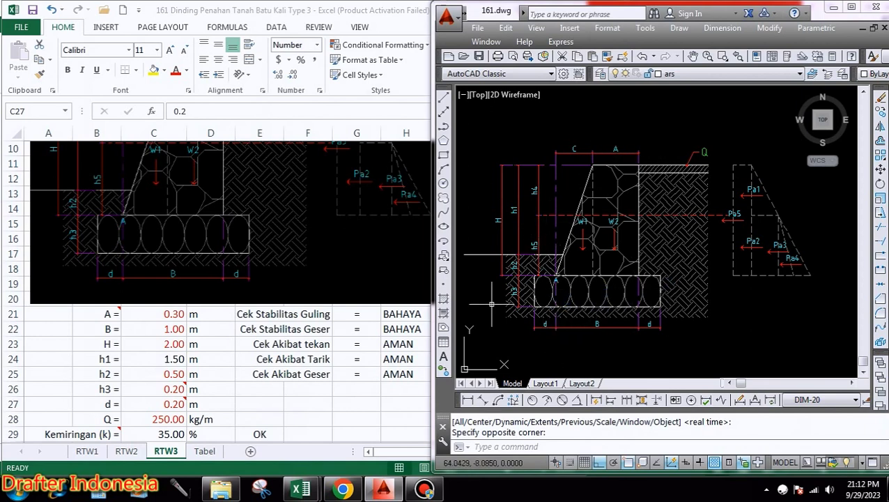
click(179, 402)
mouse_move(179, 404)
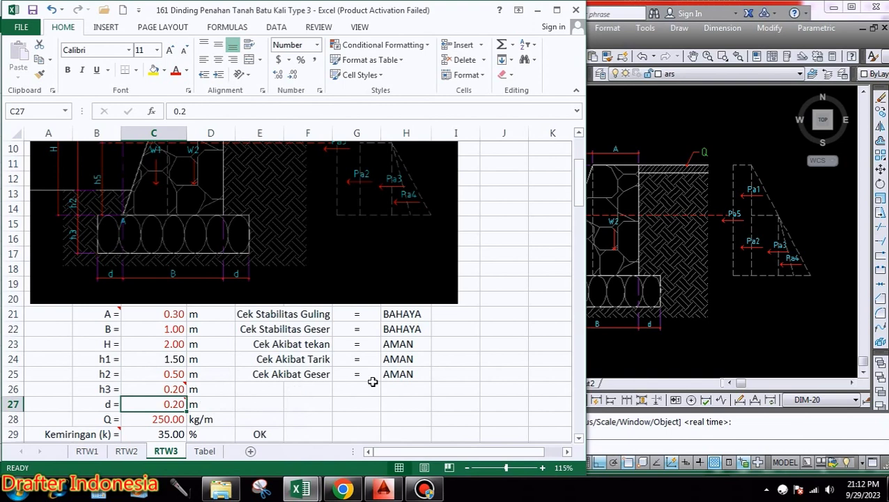
text(0.)
key(Return)
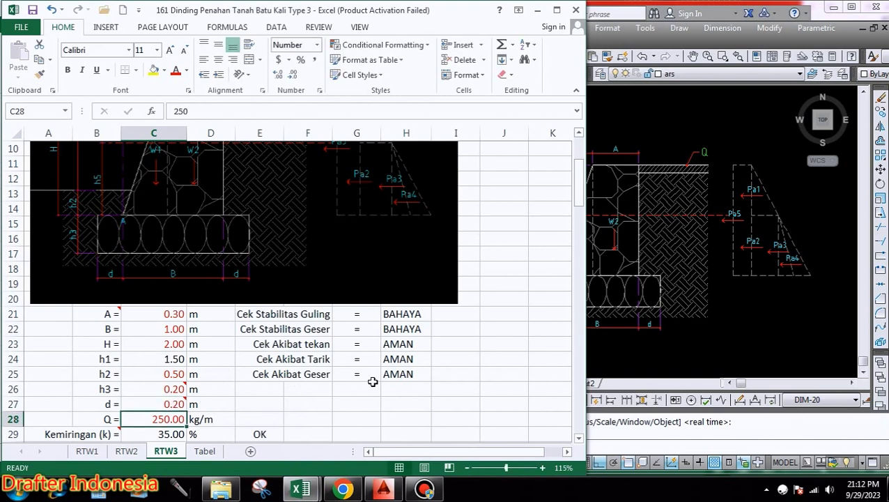
Locate the surcharge load Q in the AutoCAD wall section and set Q to 100 kg/m in cell C28 of the Excel sheet
click(686, 381)
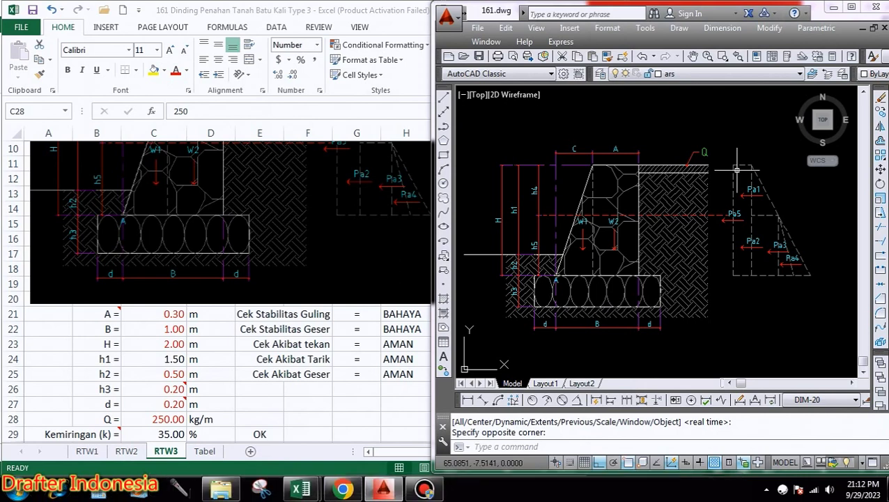
click(167, 418)
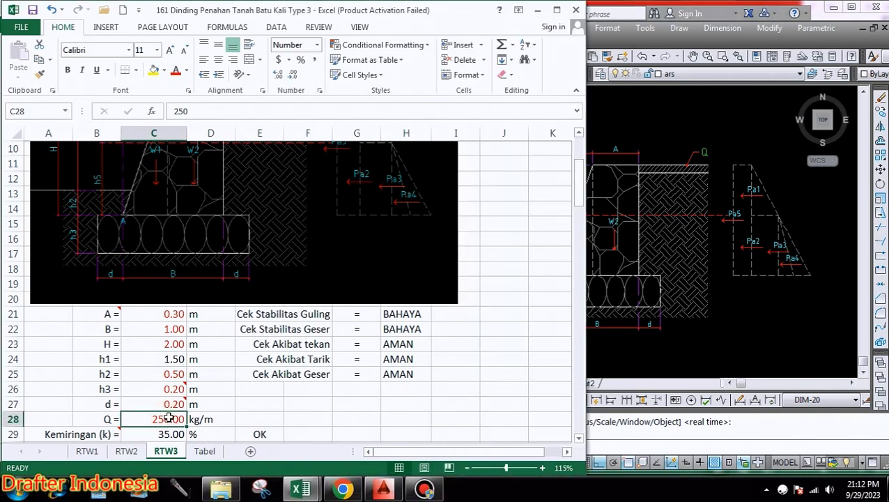
text(100)
key(Return)
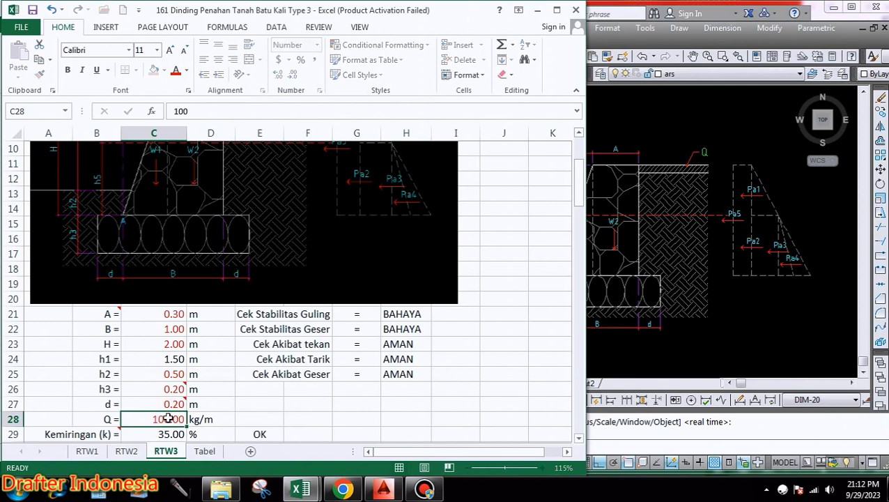
Test a wall height H of 1.5 m in cell C23, and restore H to 2 m
scroll(295, 387, down, 2)
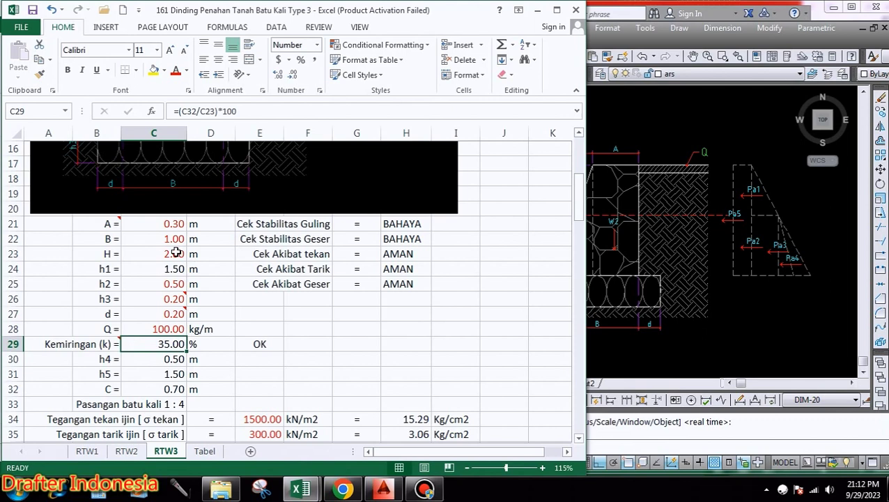
click(175, 254)
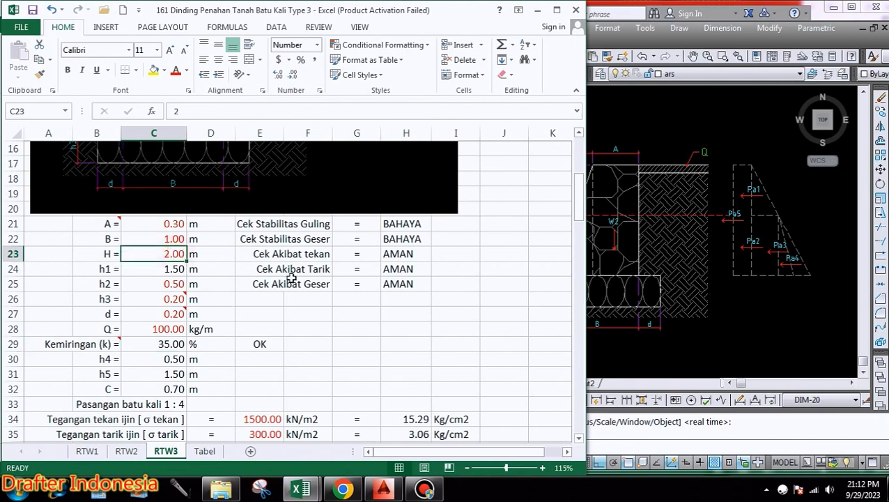
text(1.5)
key(Return)
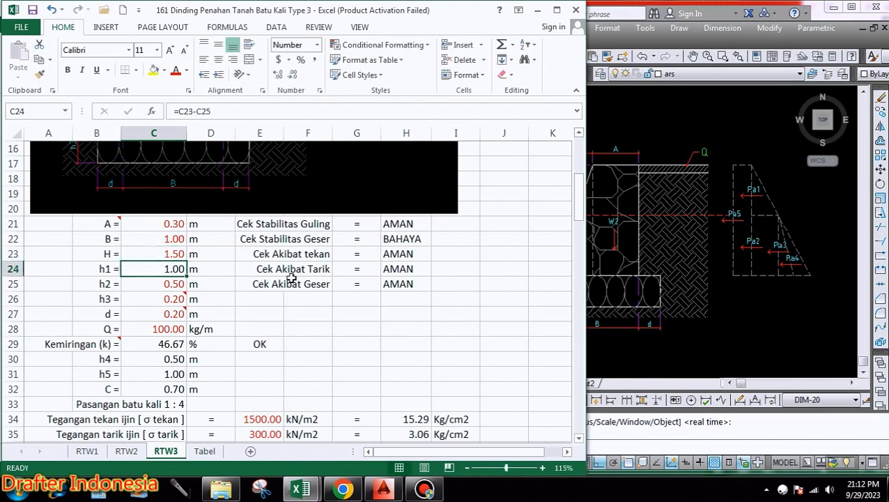
key(Up)
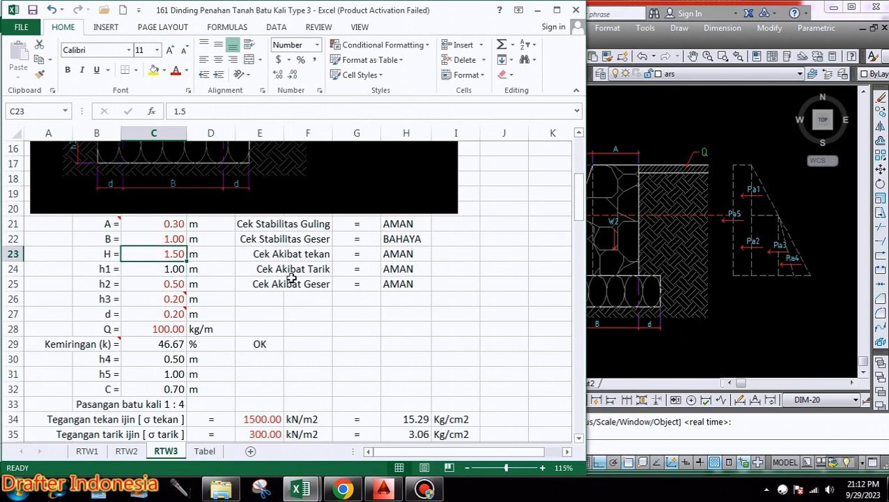
text(2)
key(Return)
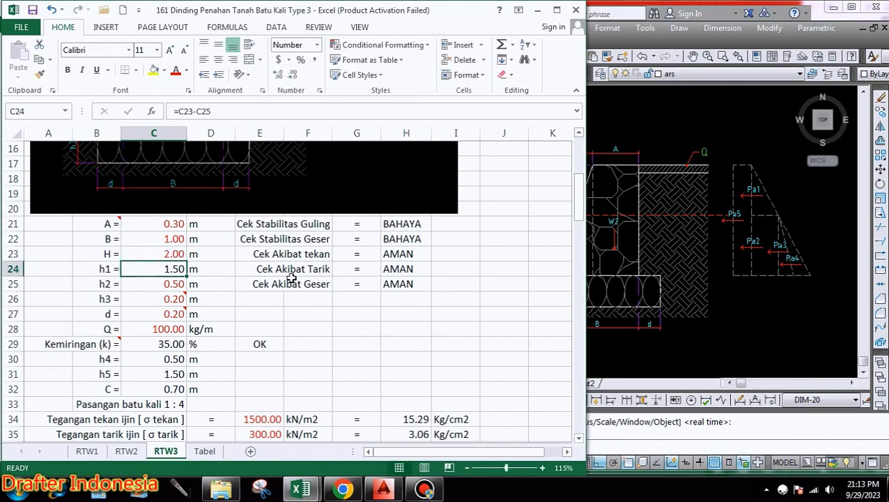
Examine h4 in cell C30 against the AutoCAD drawing and its source row for the groundwater elevation in the Excel sheet
click(174, 359)
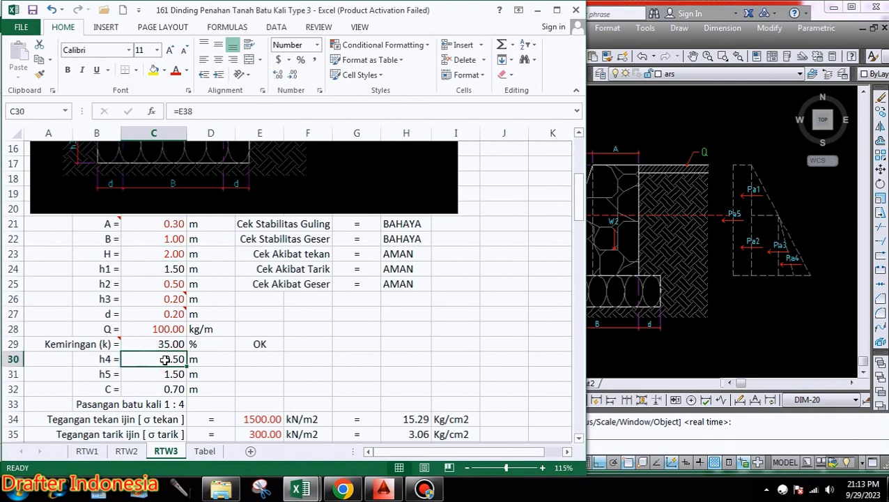
click(658, 367)
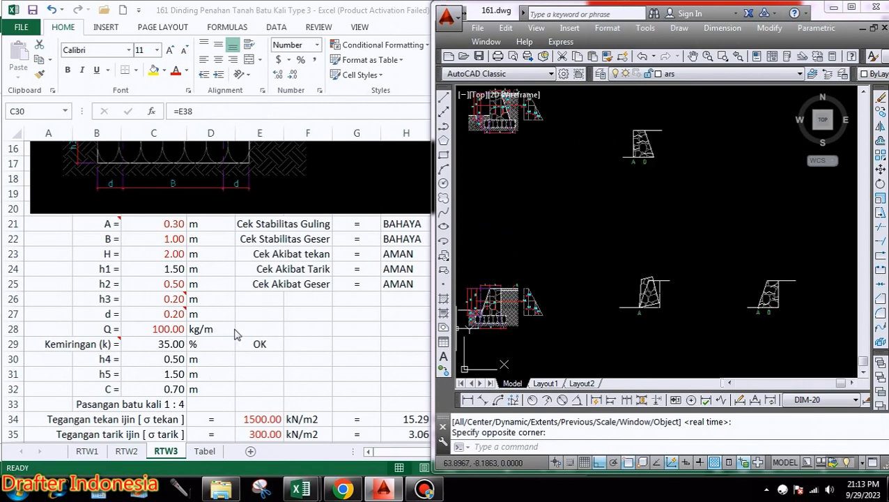
click(209, 340)
scroll(250, 298, down, 3)
scroll(250, 298, down, 2)
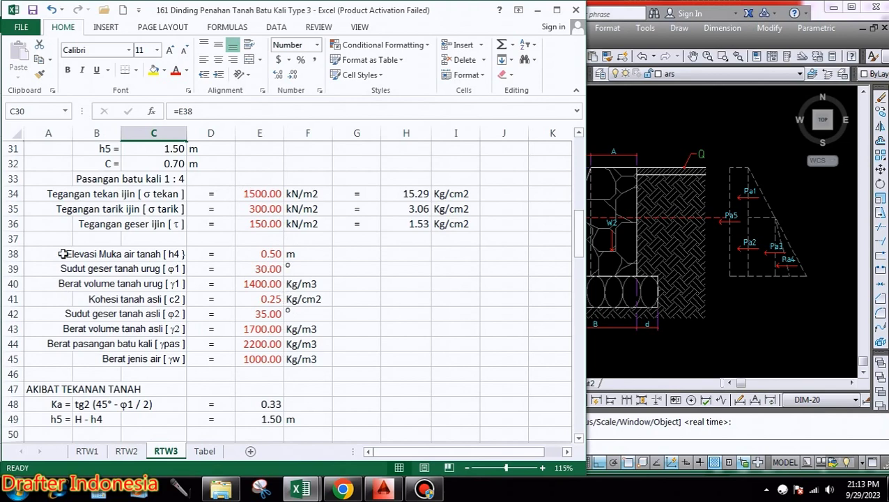
scroll(267, 255, up, 4)
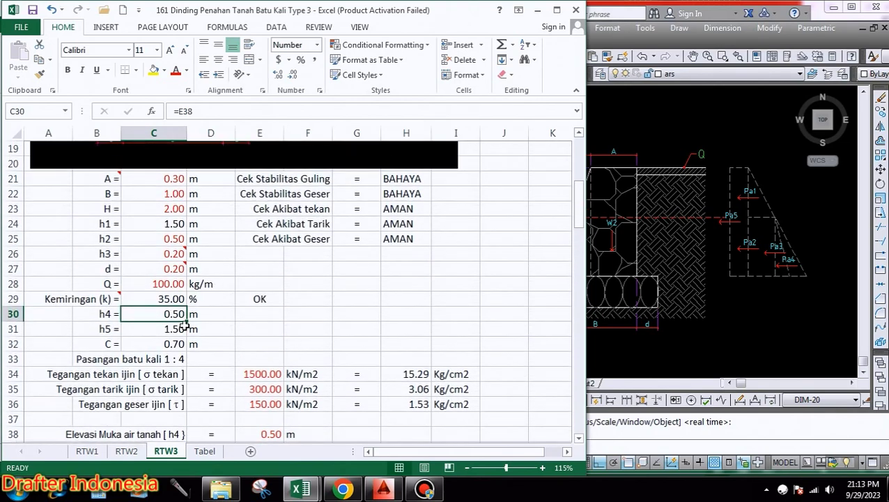
Check the formulas for h5 in cell C31 and C in cell C32 against those dimensions in the AutoCAD section
click(183, 328)
click(778, 327)
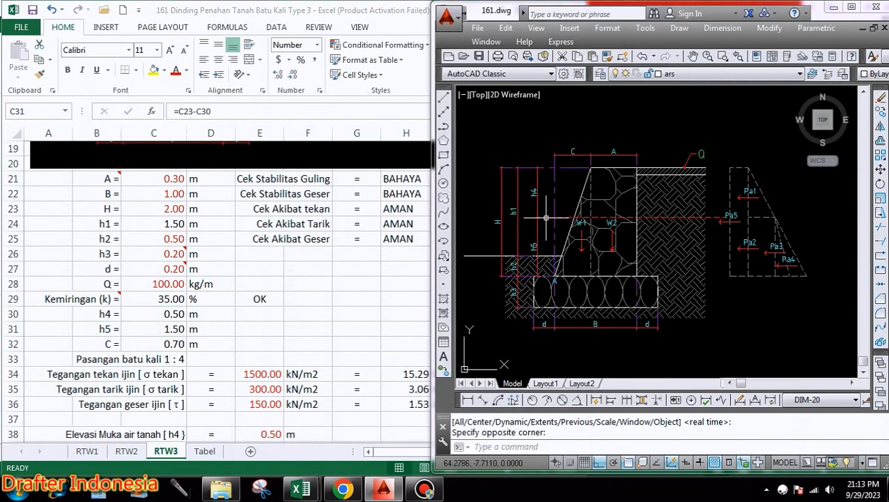
mouse_move(545, 218)
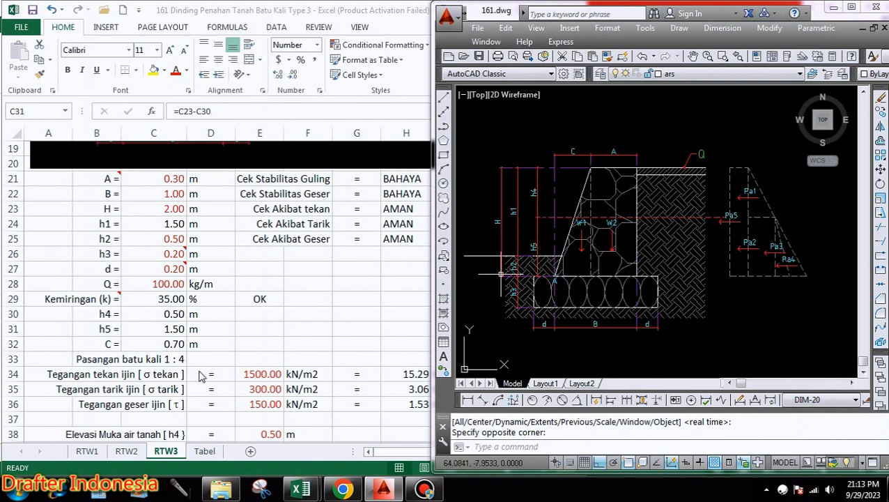
click(175, 342)
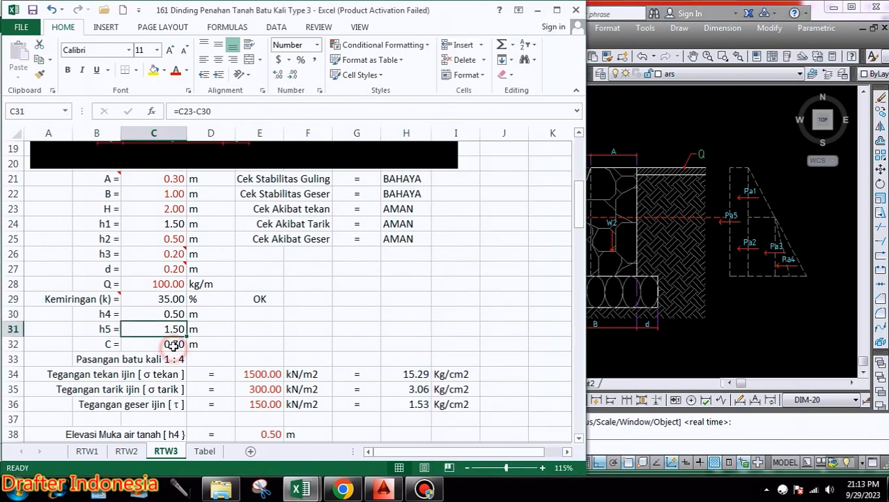
click(671, 133)
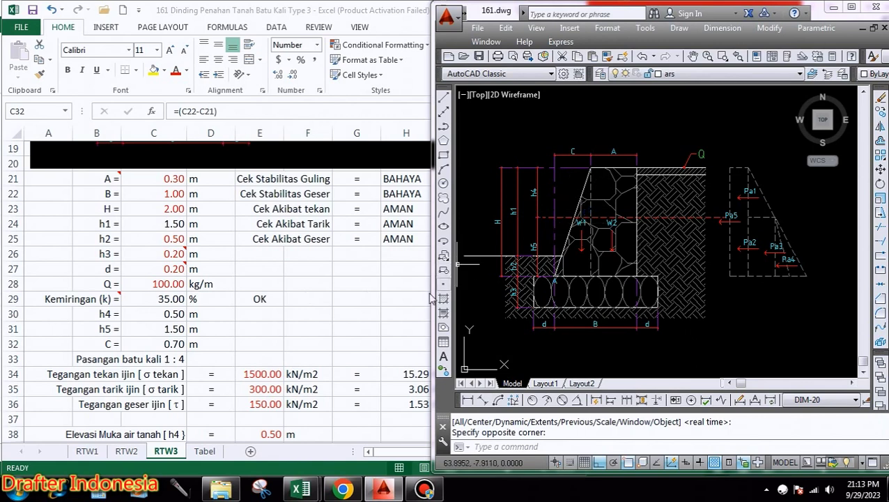
click(348, 307)
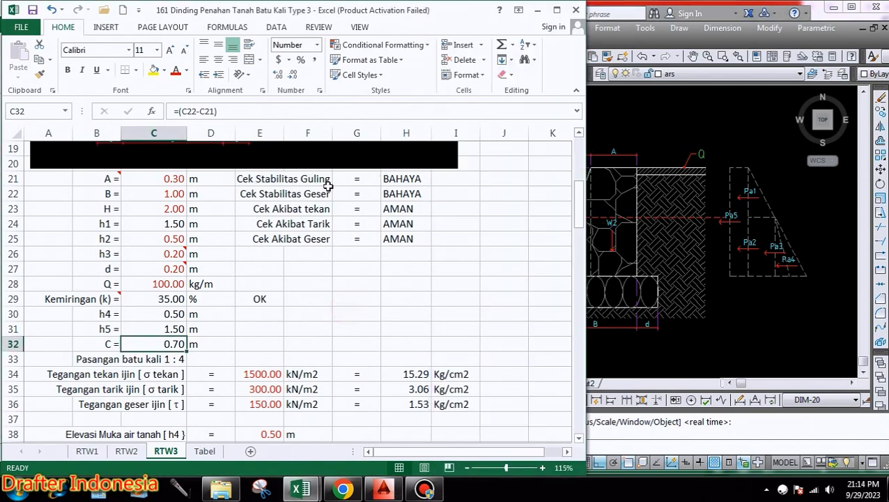
Review the overturning, sliding, compression, tension and shear check results in cells H21 to H25 alongside the wall diagram
click(397, 178)
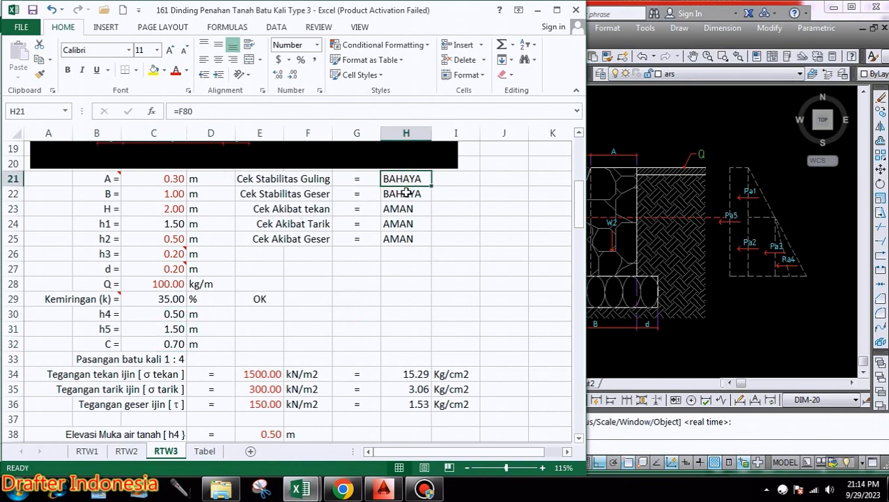
click(406, 193)
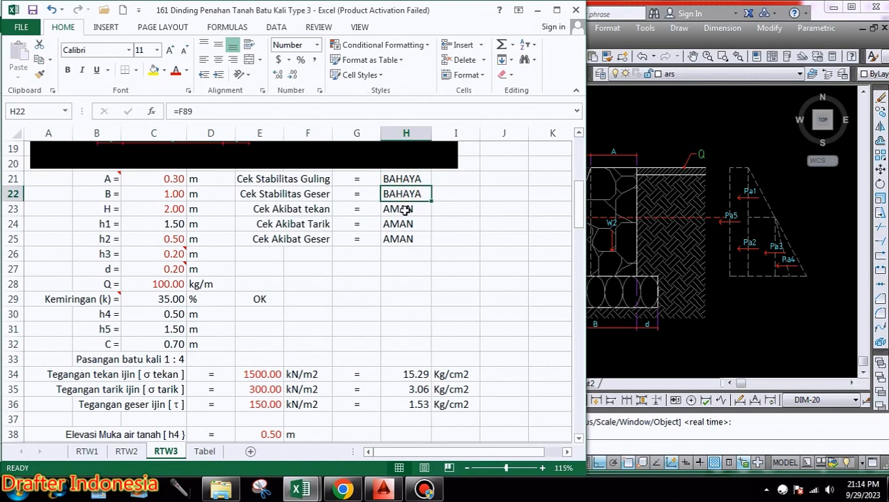
click(405, 210)
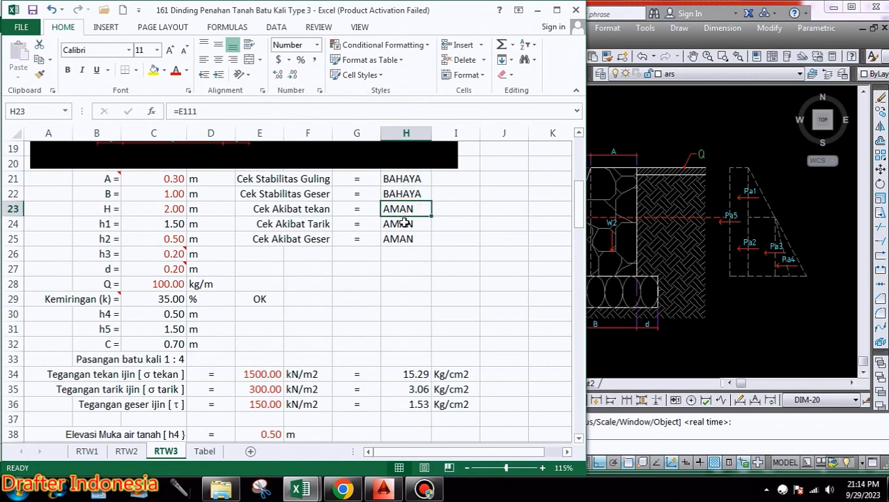
click(394, 223)
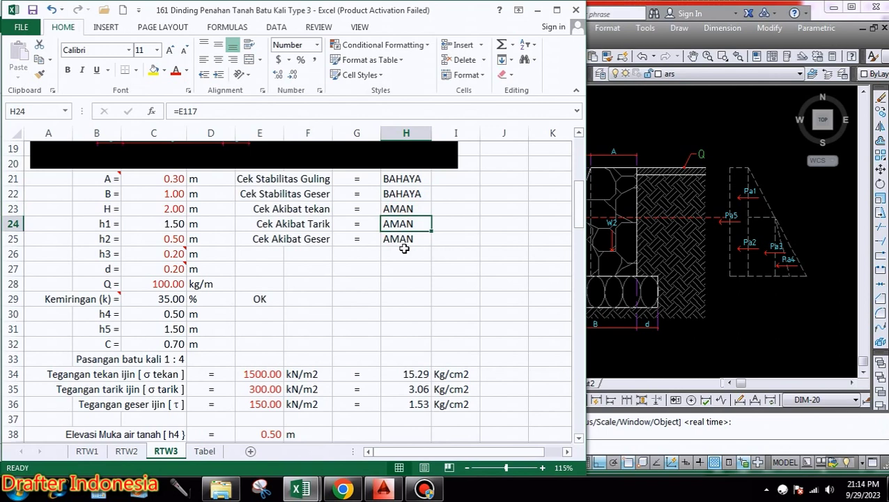
click(402, 239)
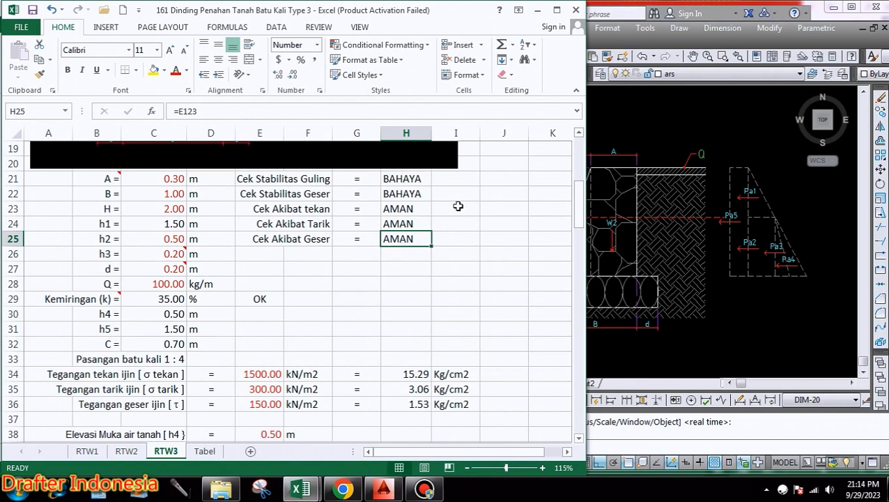
scroll(457, 209, up, 5)
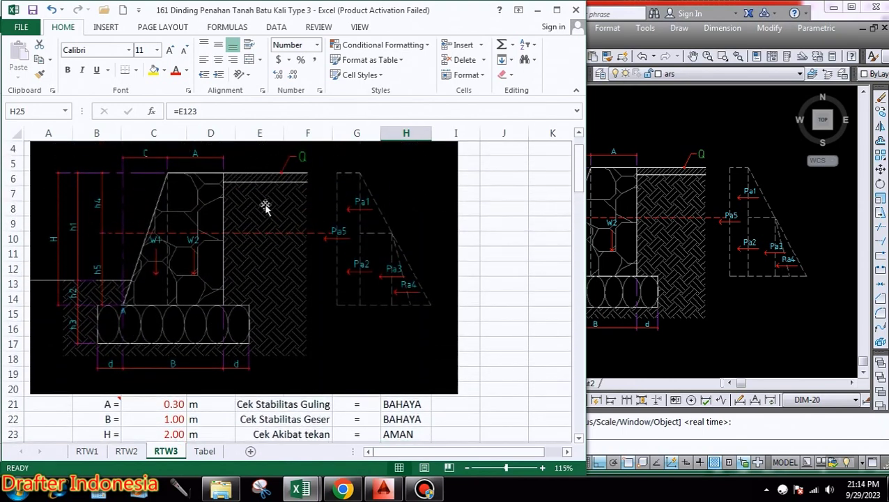
scroll(453, 258, down, 3)
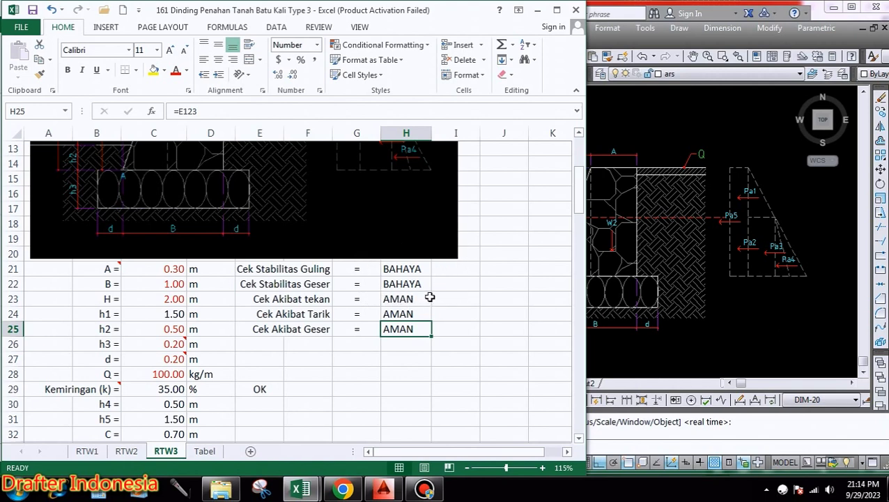
scroll(332, 286, down, 2)
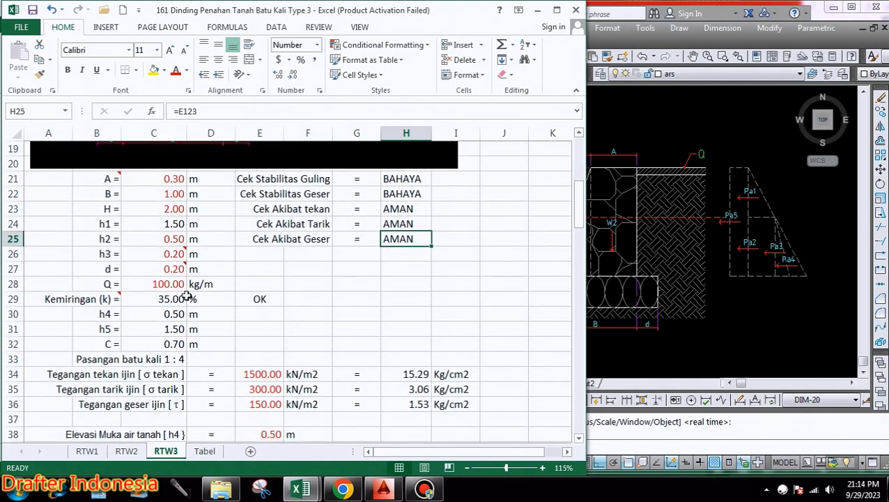
Examine C and the allowable compressive, tensile and shear stresses of the 1:4 river-stone masonry in rows 34 to 36, including their Kg/cm2 conversions
click(174, 345)
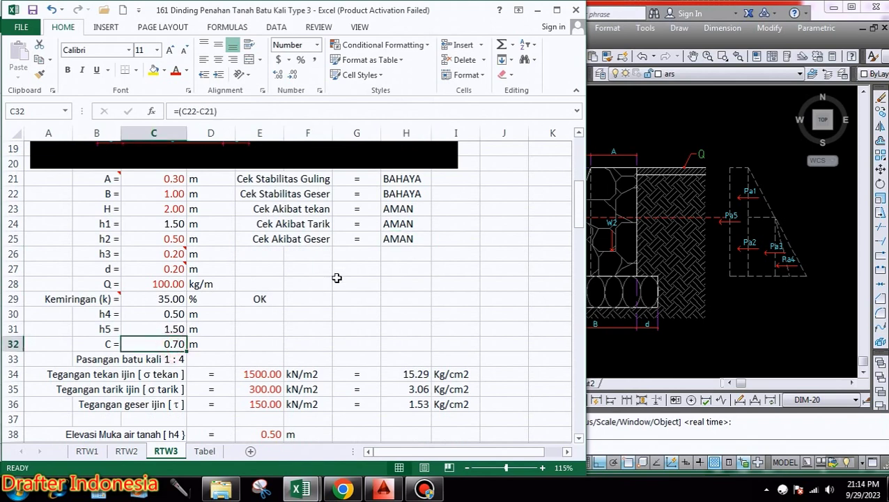
scroll(174, 345, down, 1)
click(173, 315)
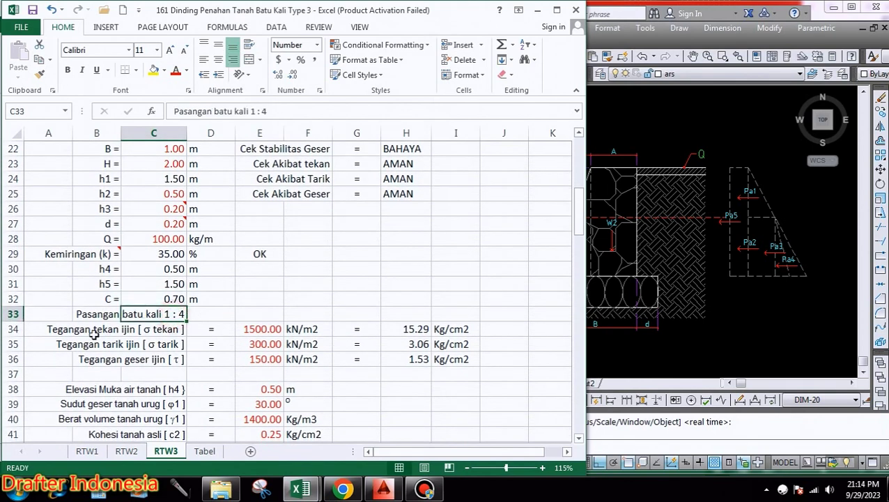
click(259, 328)
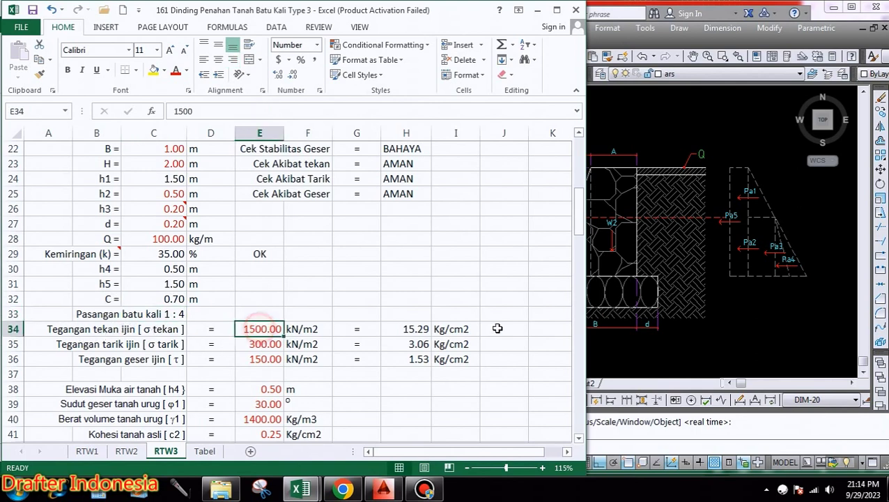
click(411, 327)
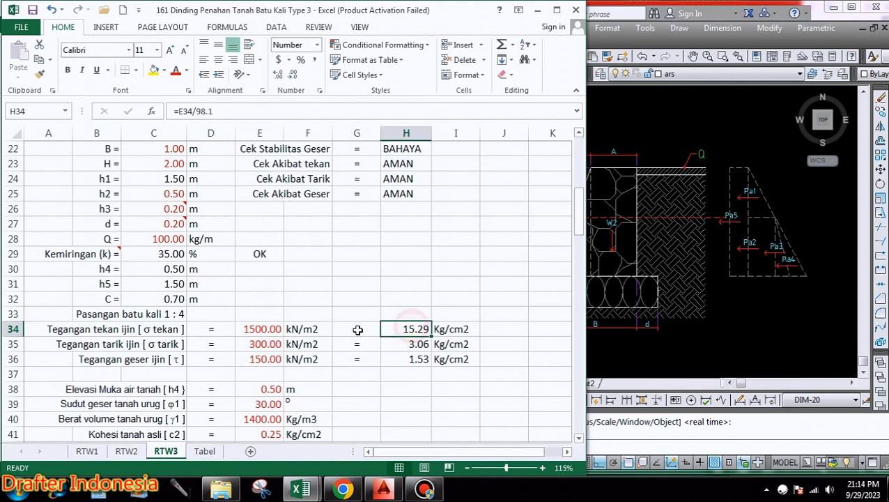
click(265, 345)
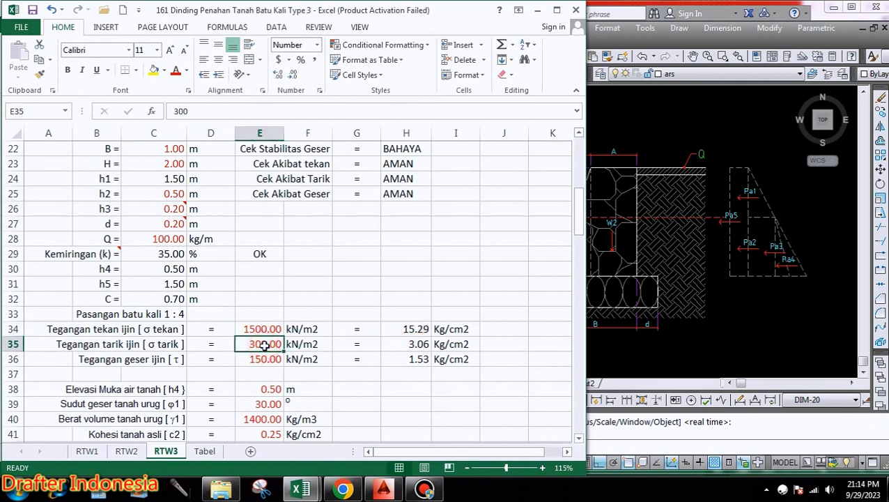
click(416, 345)
click(268, 359)
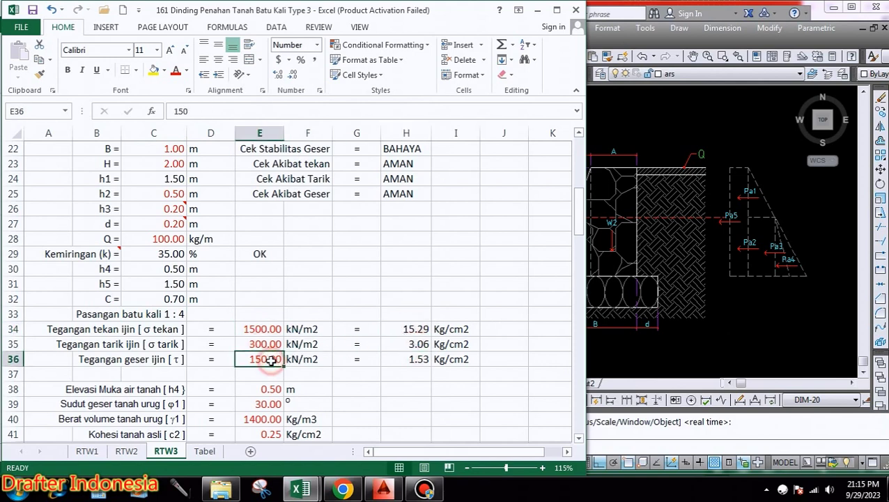
click(410, 361)
Look up the 1:4 masonry stress data and soil friction angles in the Tabel sheet, and return to the RTW3 sheet
scroll(460, 278, down, 2)
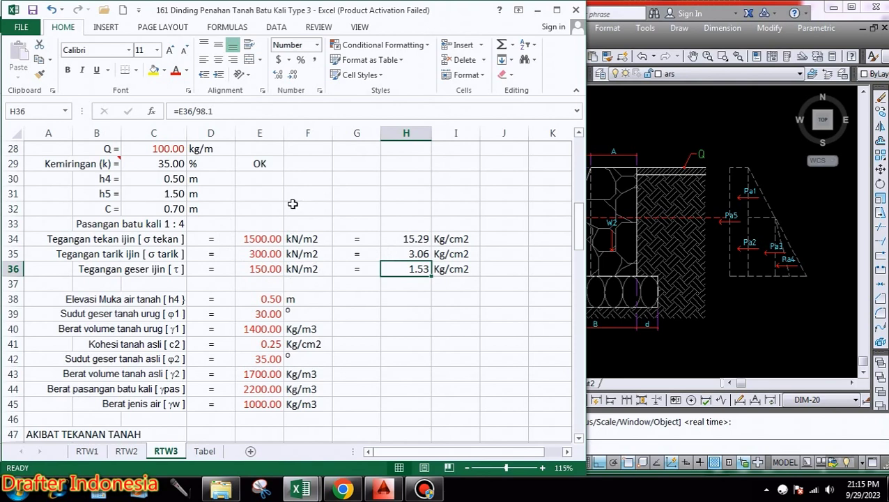
click(205, 451)
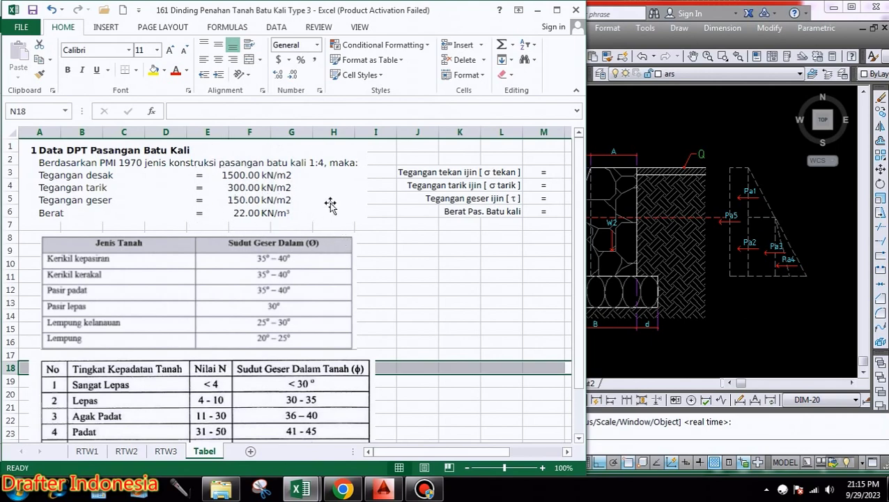
click(167, 451)
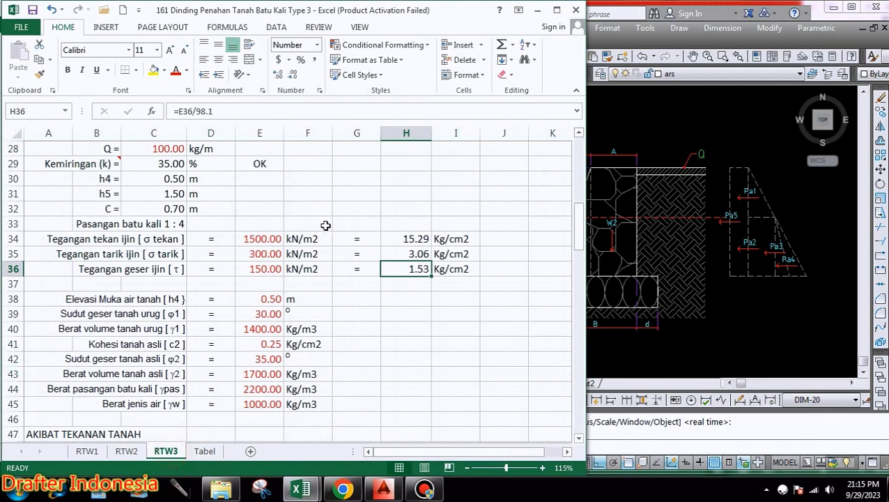
Check the groundwater elevation h4 in cell E38 against the h4 dimension in the AutoCAD section
click(268, 301)
click(670, 126)
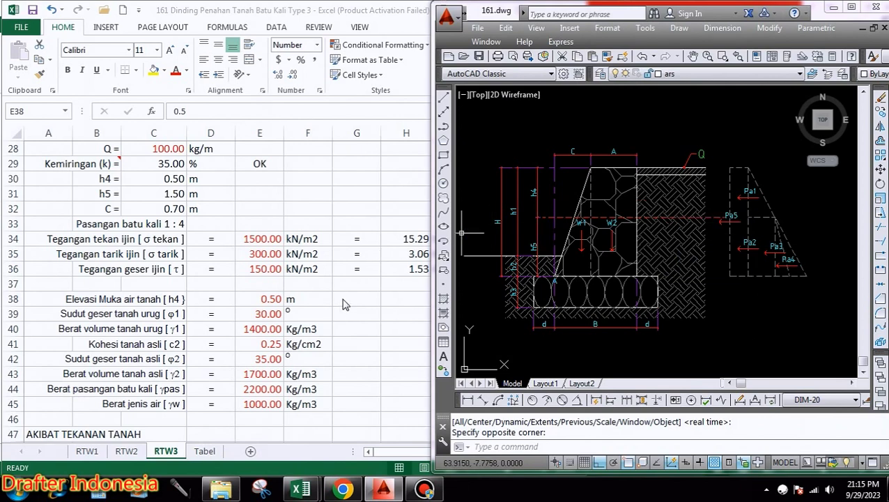
click(265, 313)
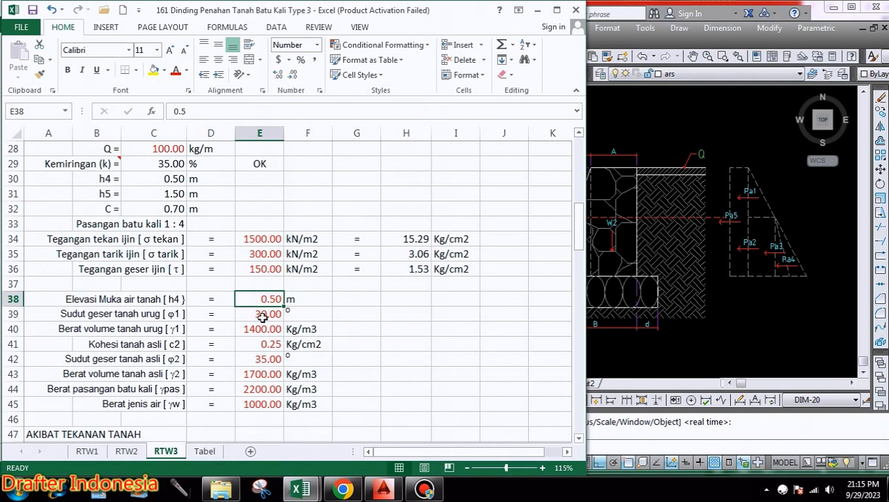
Compare the backfill friction angle φ1 in cell E39 with the soil tables in the Tabel sheet, and return to the RTW3 sheet
click(262, 316)
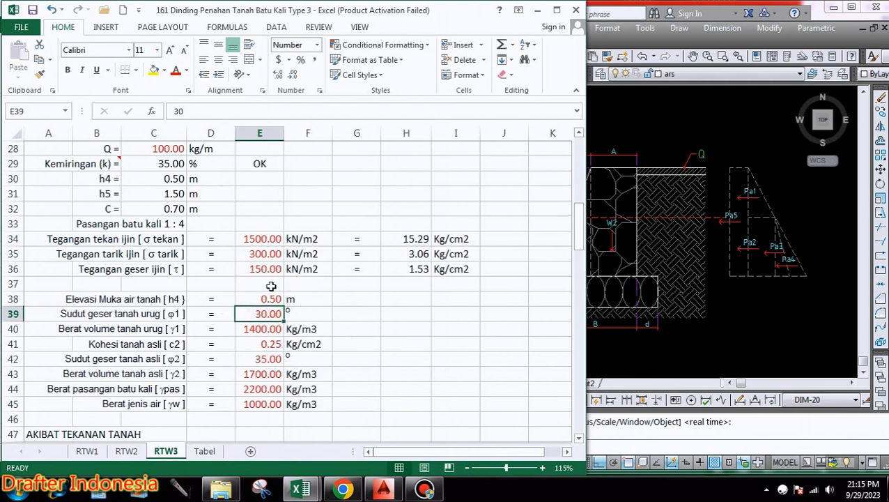
click(204, 450)
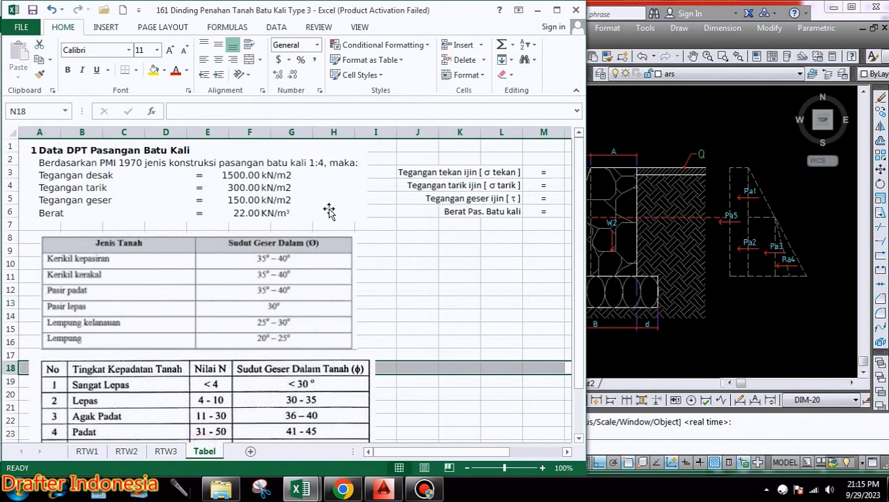
click(166, 451)
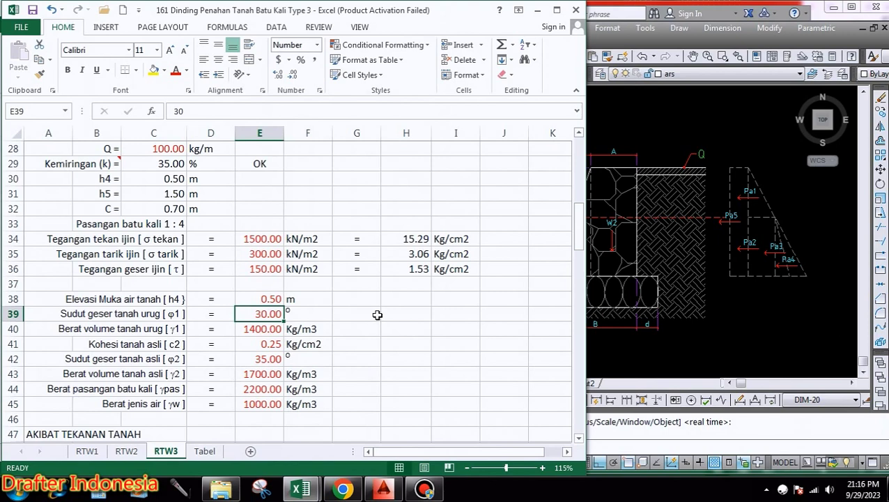
Review the backfill unit weight, original soil cohesion, friction angle and unit weight, masonry weight and water unit weight in cells E40 to E45
click(266, 331)
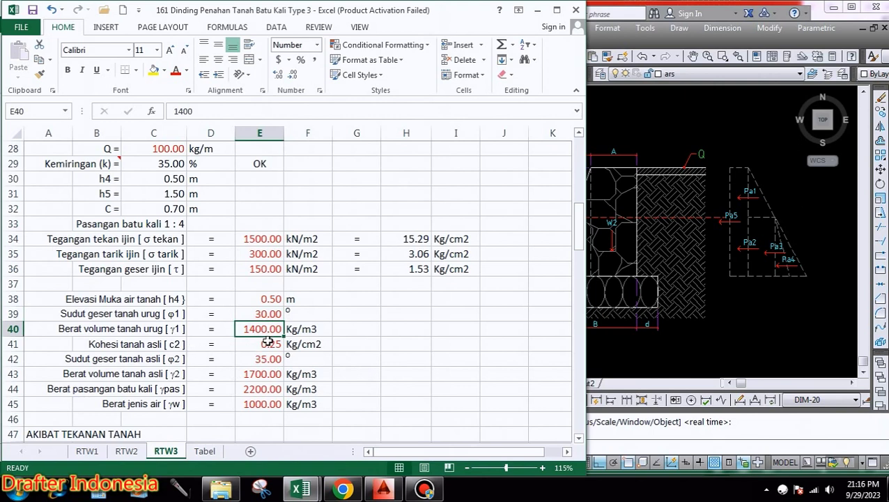
click(263, 344)
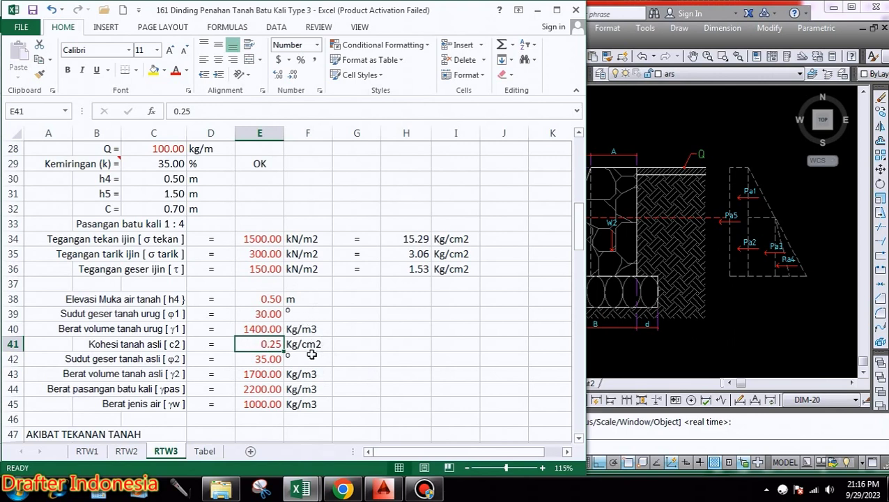
click(262, 358)
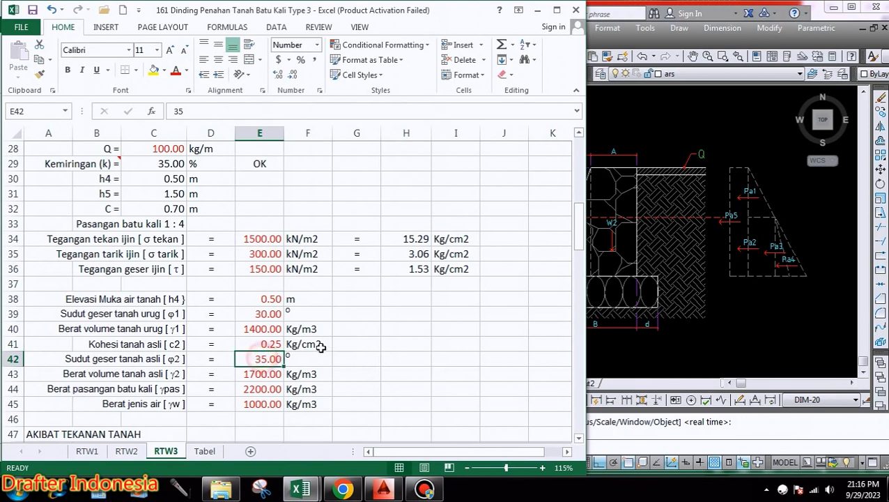
scroll(278, 315, down, 1)
scroll(281, 316, down, 1)
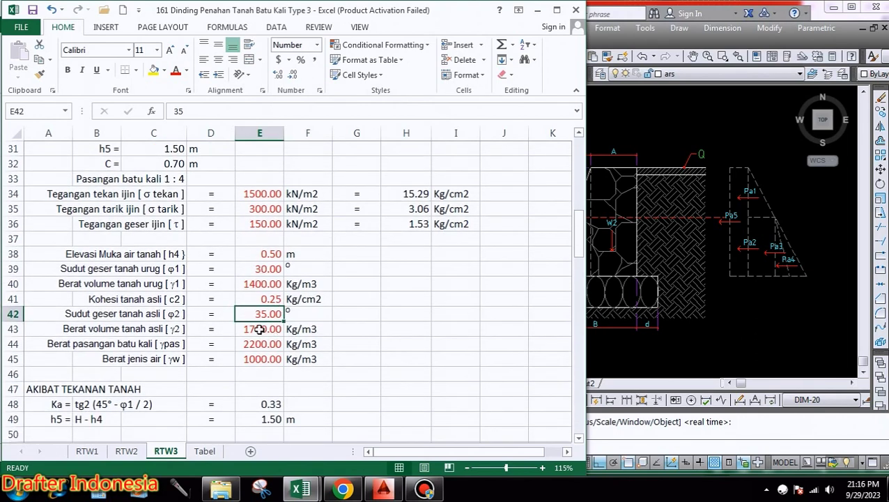
click(259, 330)
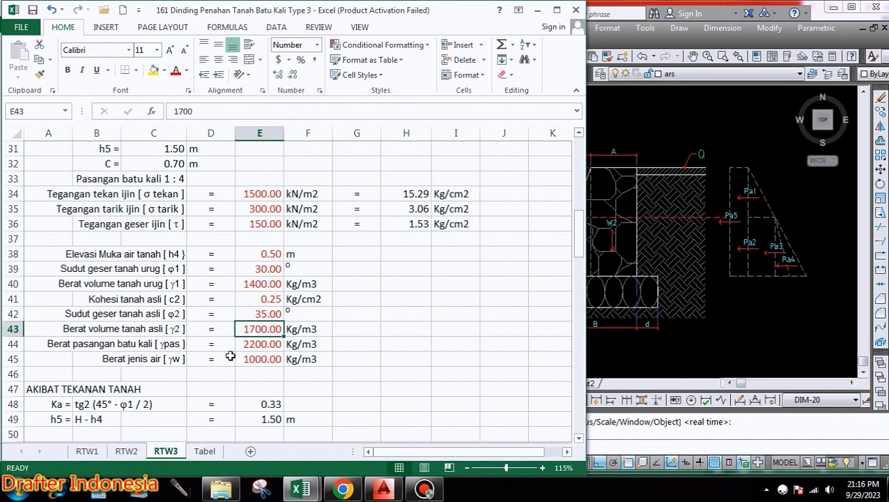
click(272, 345)
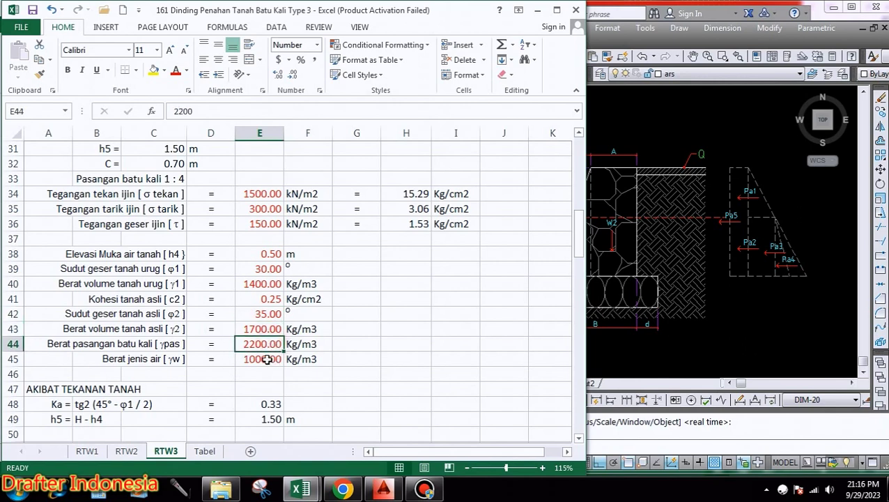
click(267, 358)
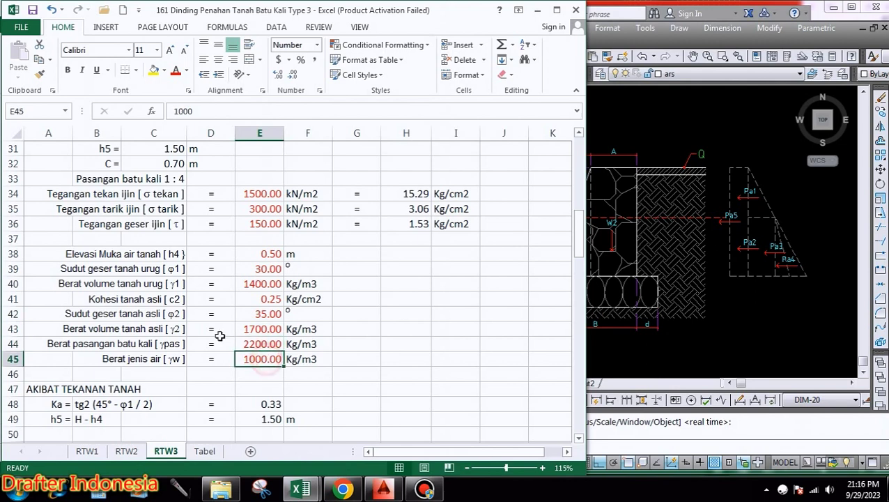
Check the formulas for Ka in cell E48 and h5 in cell E49, comparing h5 with the AutoCAD section
scroll(332, 310, down, 2)
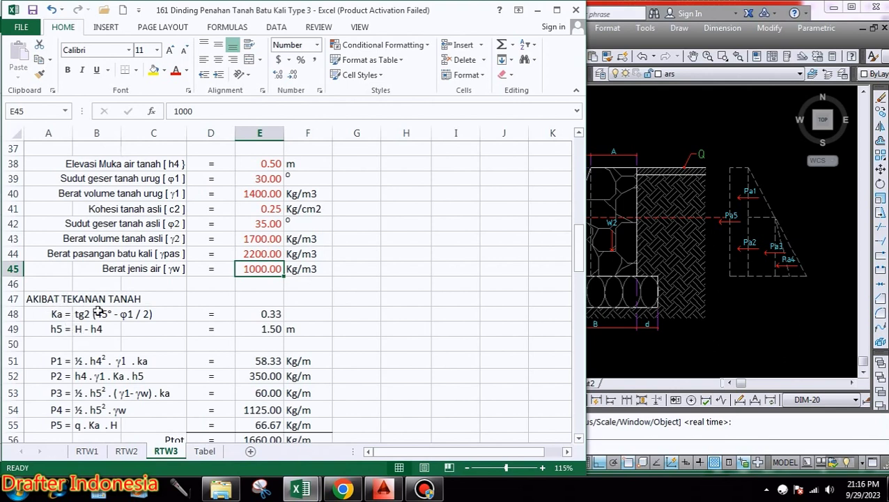
click(100, 314)
click(276, 313)
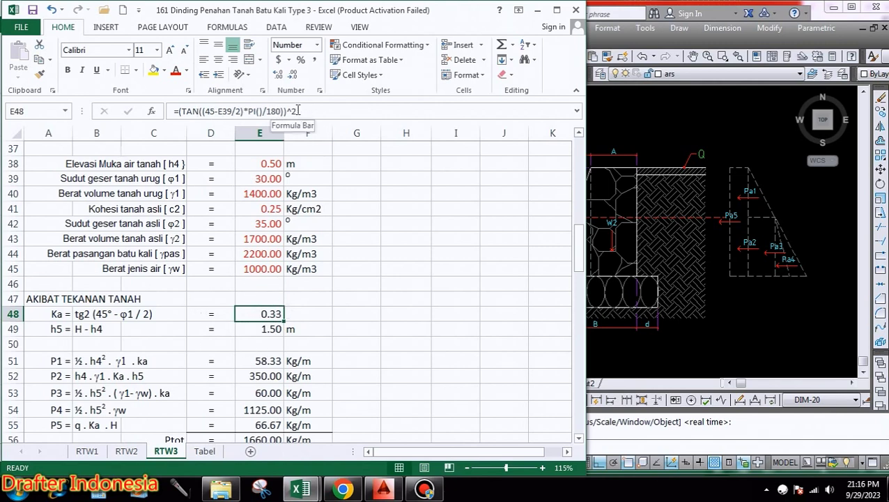
click(62, 332)
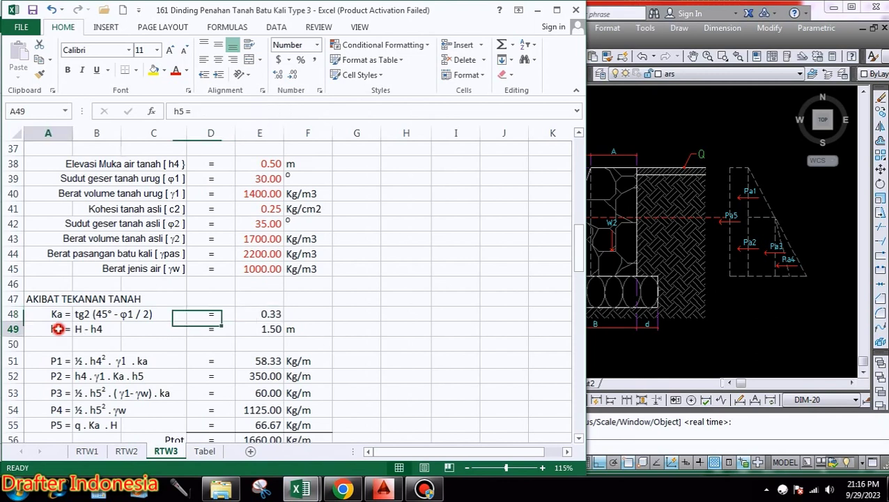
click(707, 327)
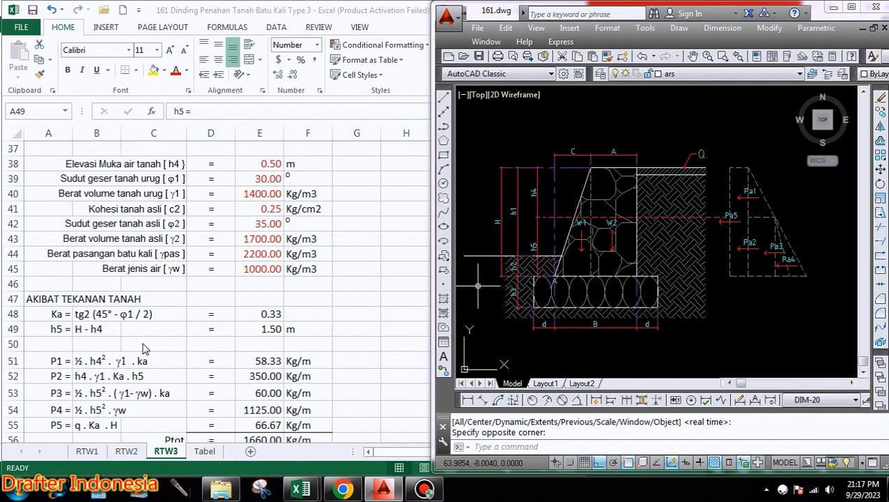
click(272, 329)
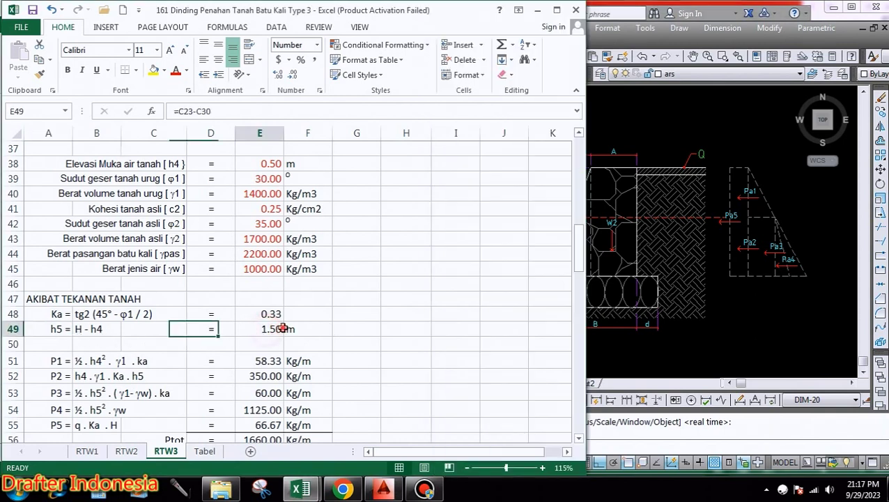
Switch to AutoCAD and zoom to a window enclosing the whole wall section and its Pa1 to Pa5 earth pressure diagram
click(50, 361)
click(738, 271)
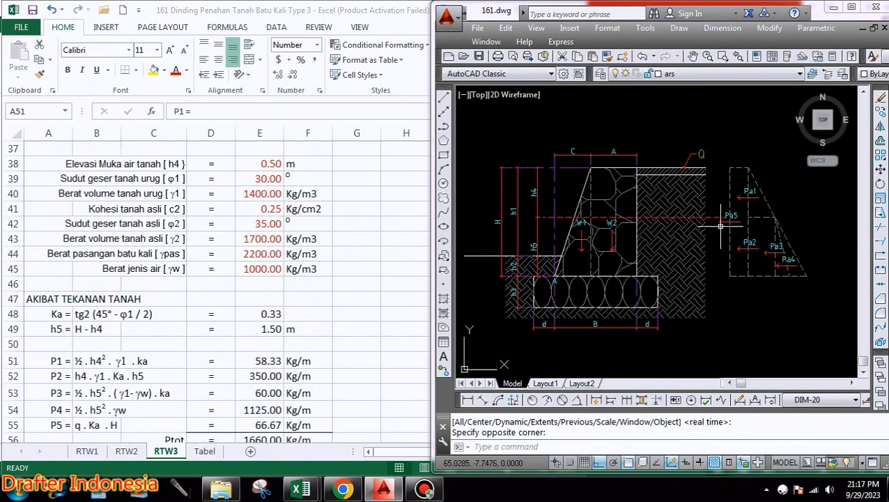
key(Escape)
text(z)
key(Return)
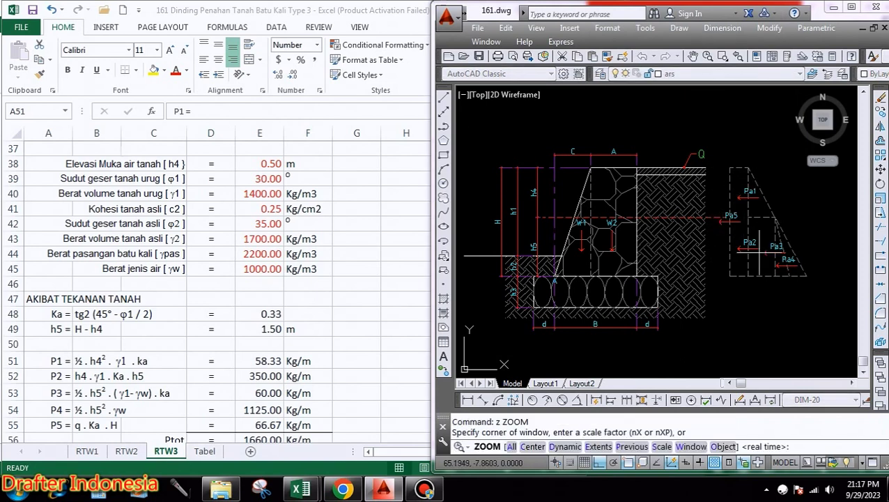
click(833, 352)
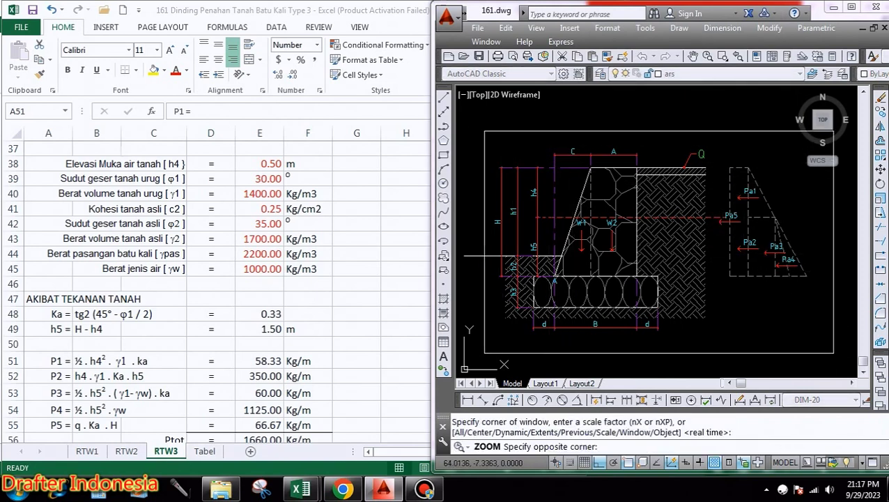
click(484, 130)
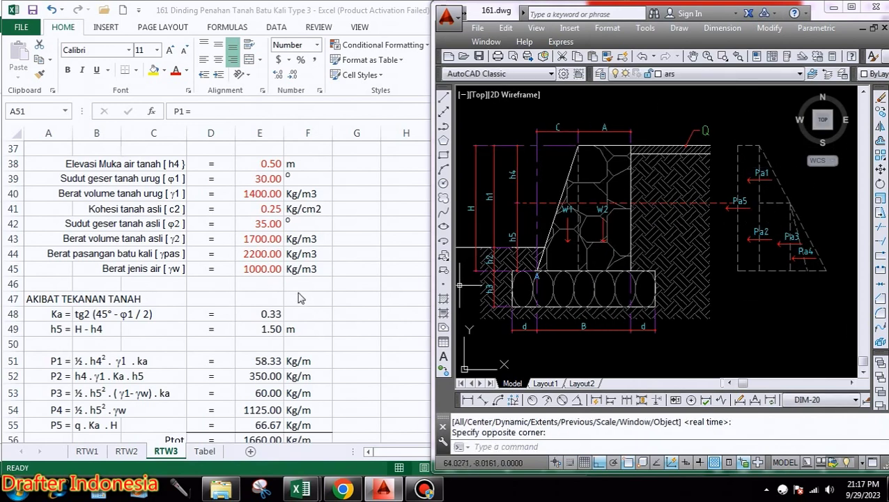
Back in Excel, check the earth pressure expressions for P1, P2 and P3 and their formulas in cells E51 to E53
click(190, 329)
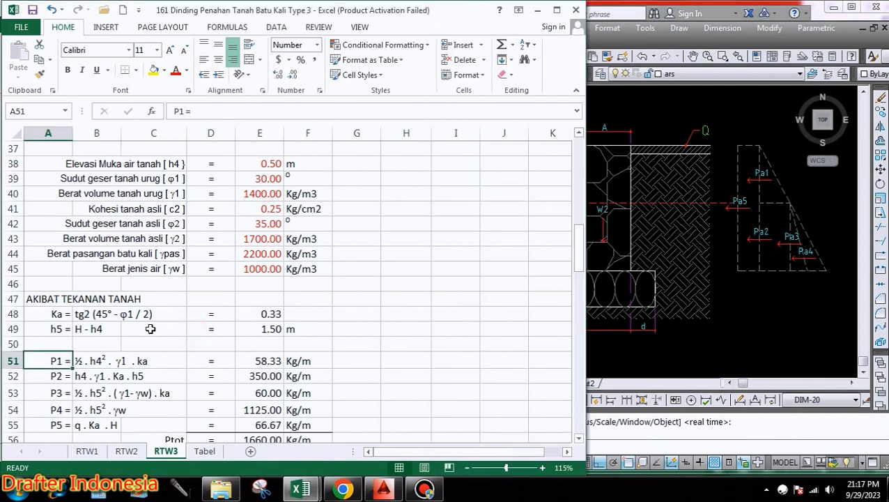
click(85, 359)
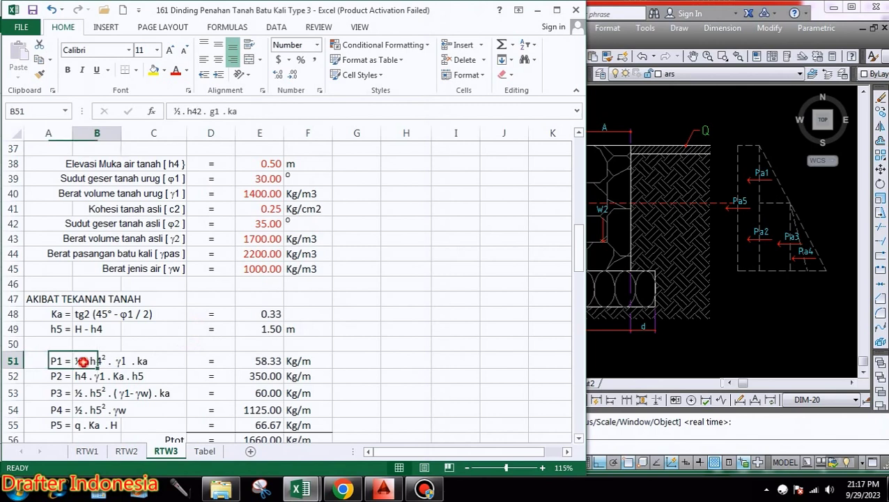
click(262, 363)
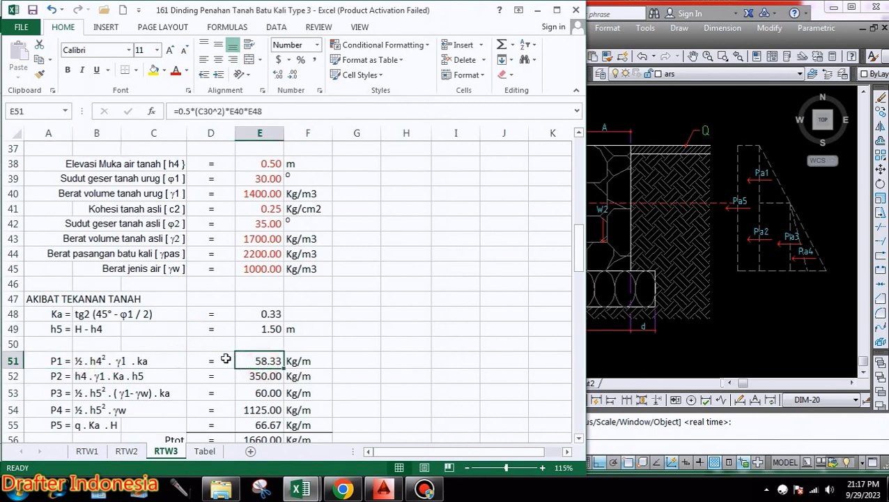
click(60, 376)
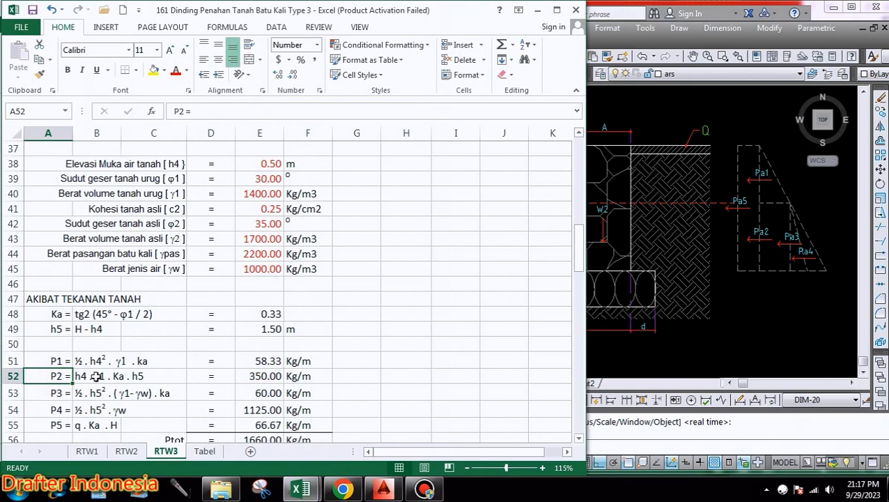
click(96, 376)
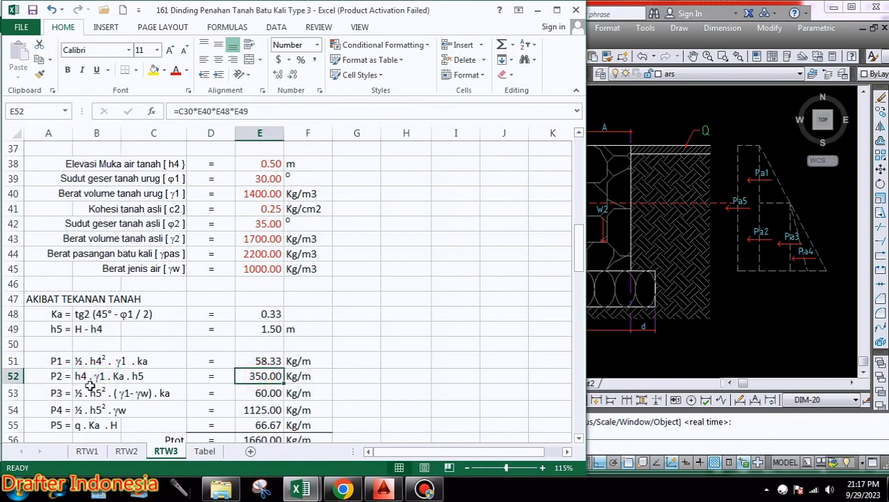
click(63, 392)
click(88, 393)
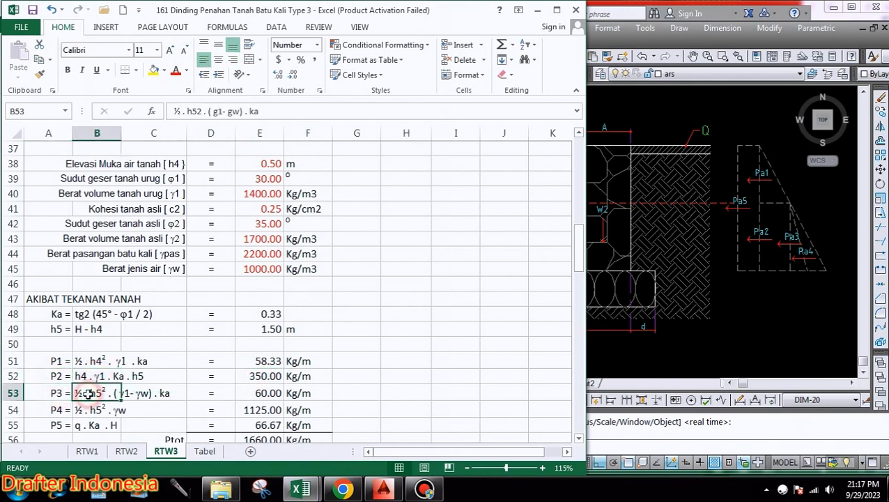
click(267, 392)
Check the formulas for P4, P5 and the total earth pressure Ptot in cells E54 to E56
scroll(298, 315, down, 2)
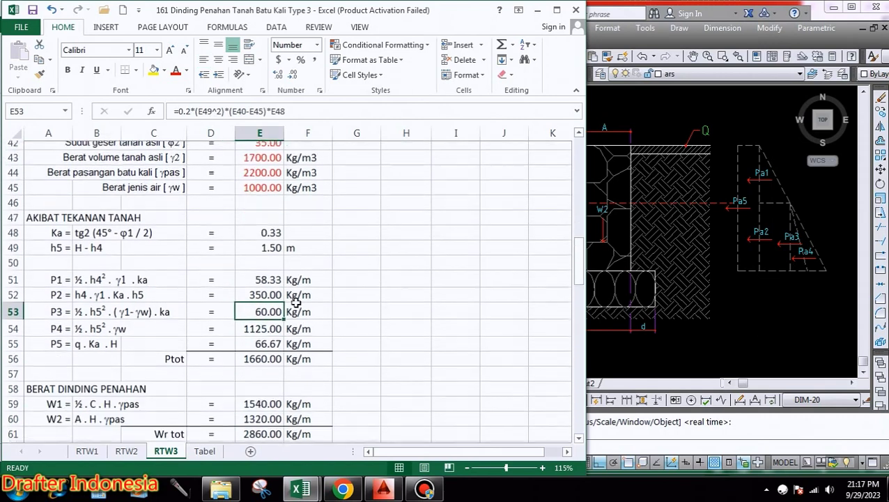
click(83, 319)
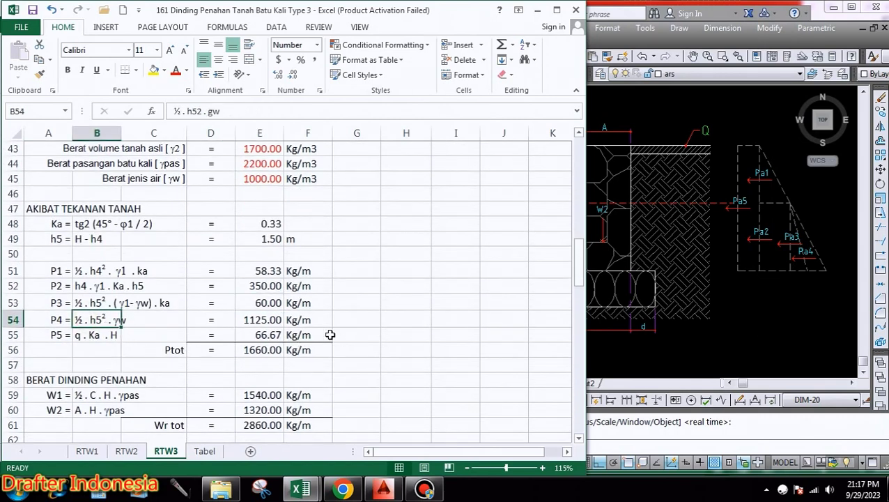
click(262, 318)
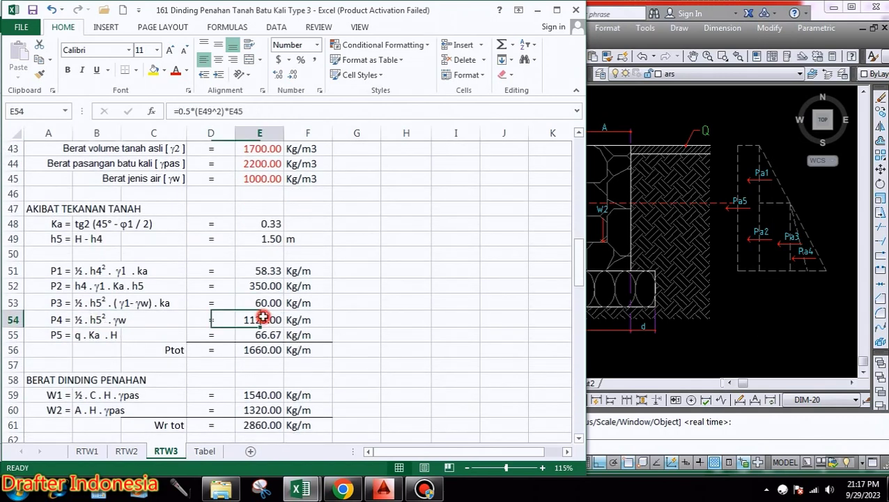
click(91, 335)
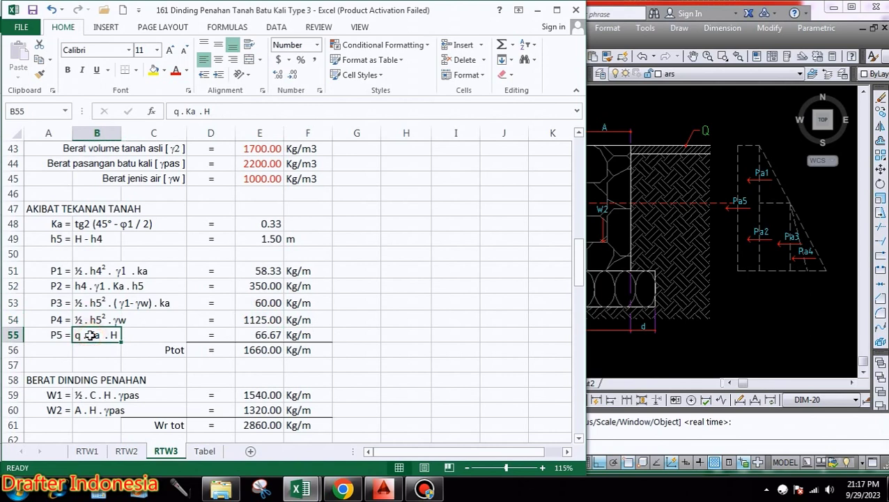
click(275, 335)
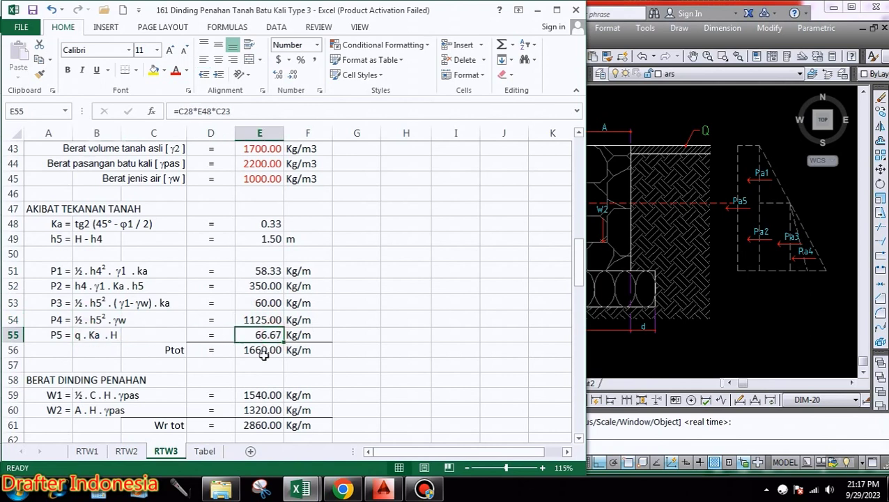
click(259, 350)
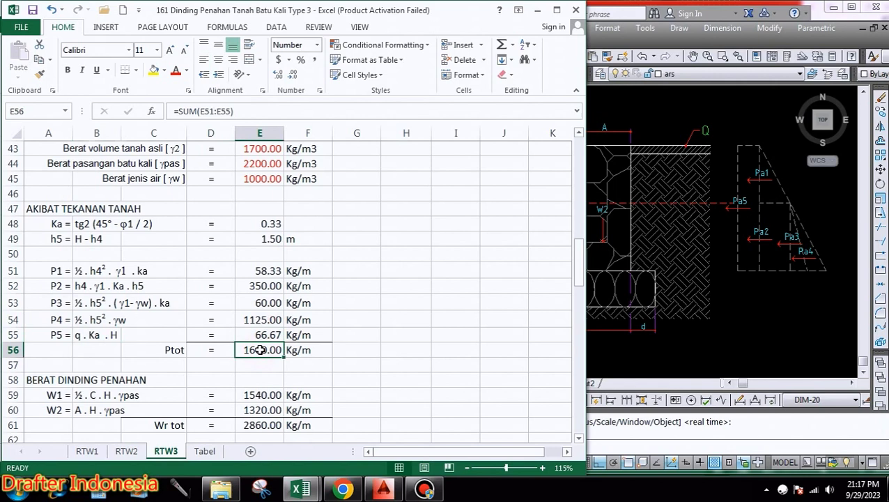
Check the wall weight expressions W1 and W2 against the AutoCAD section, along with the formulas in cells E59 to E61
scroll(259, 350, down, 2)
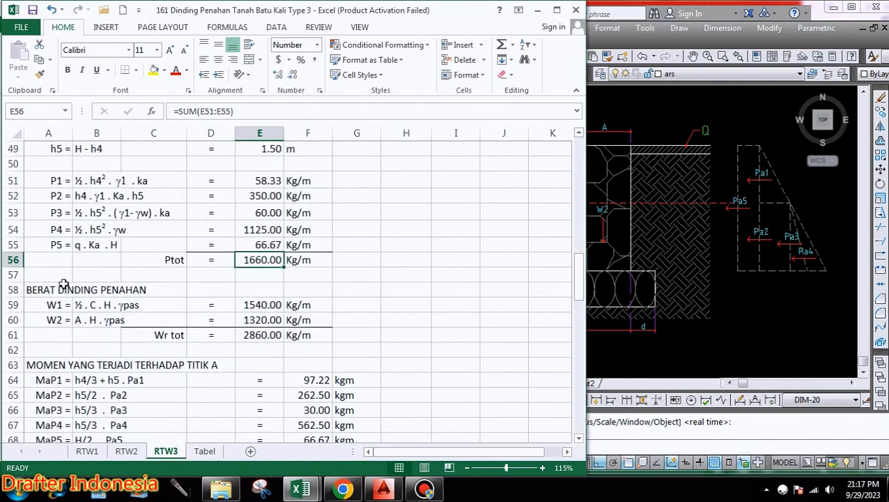
click(750, 341)
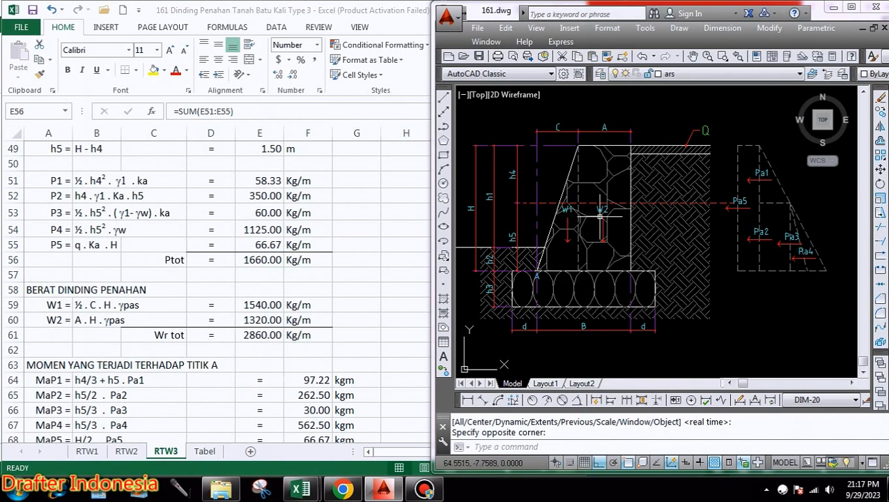
click(115, 307)
click(112, 307)
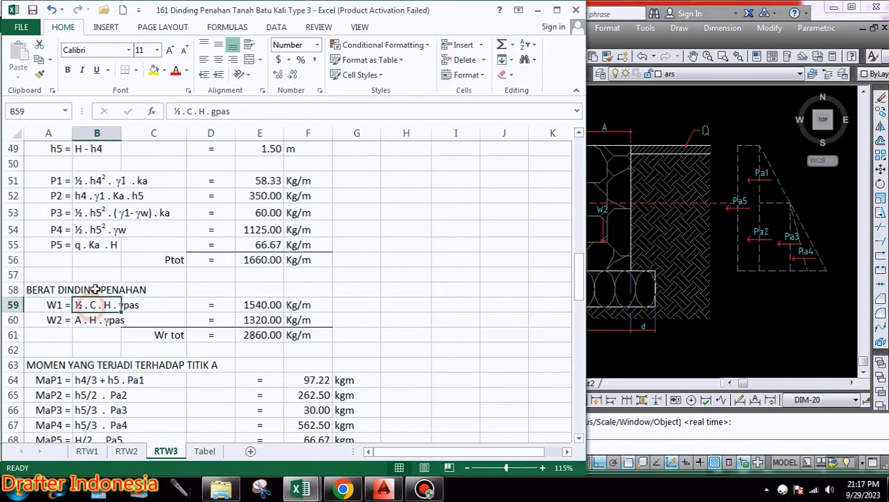
click(272, 302)
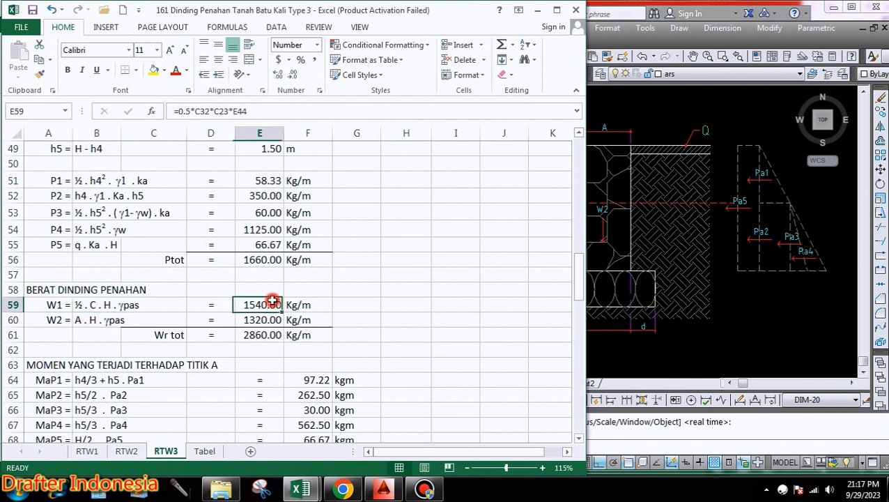
click(90, 319)
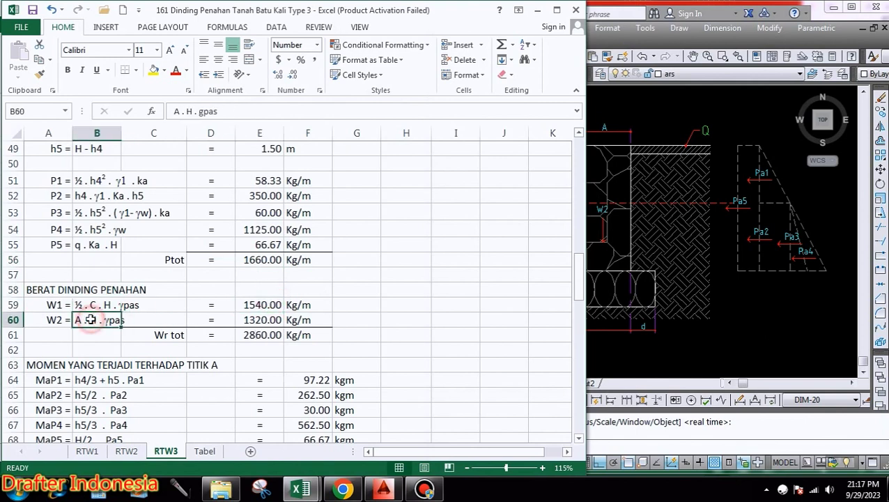
click(257, 320)
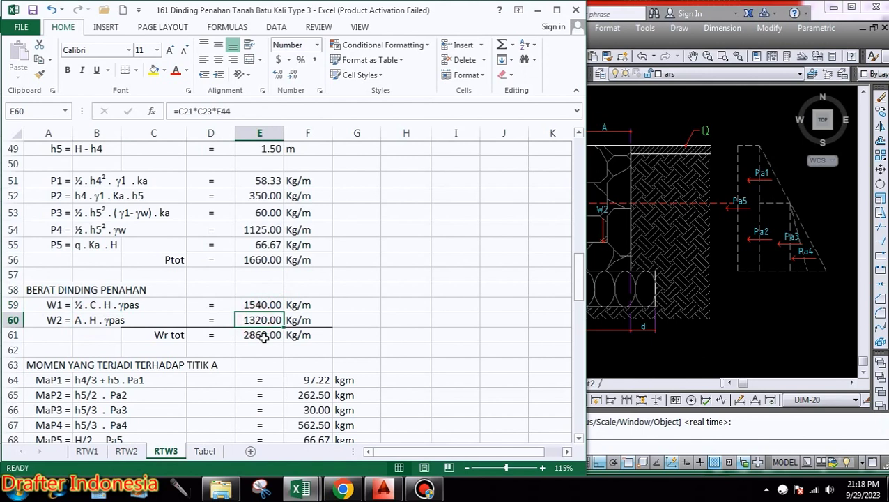
click(263, 336)
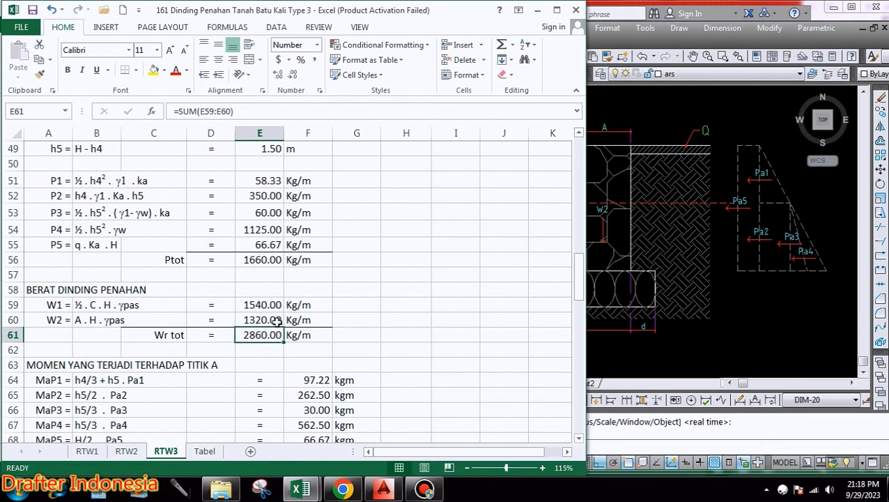
Compare the MaP1 moment expression about point A with the AutoCAD pressure diagram, and check its formula in cell F64
scroll(268, 319, down, 2)
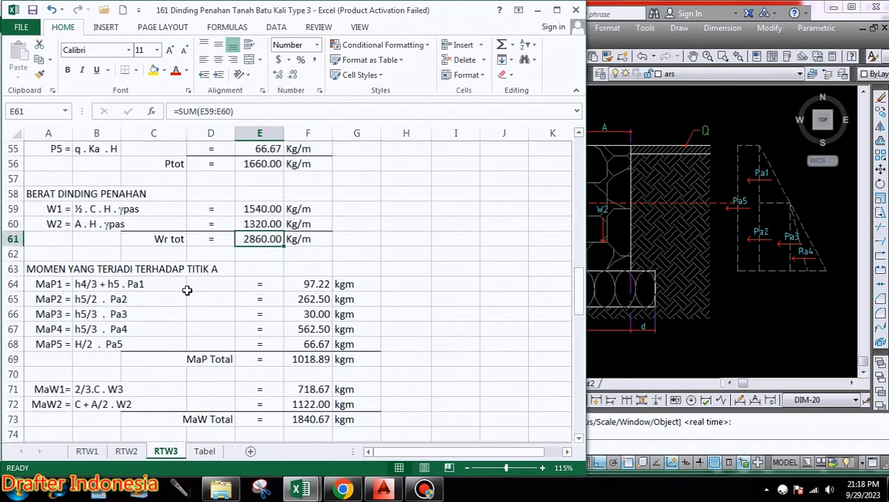
click(674, 320)
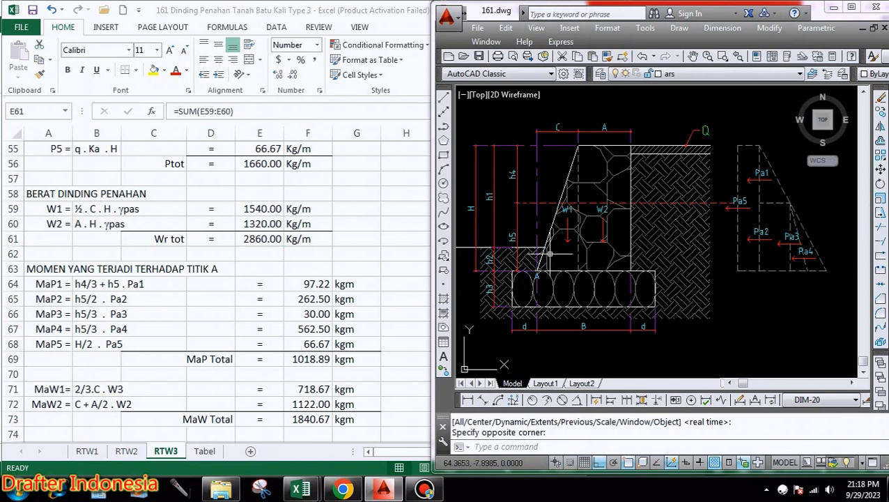
click(100, 293)
click(99, 283)
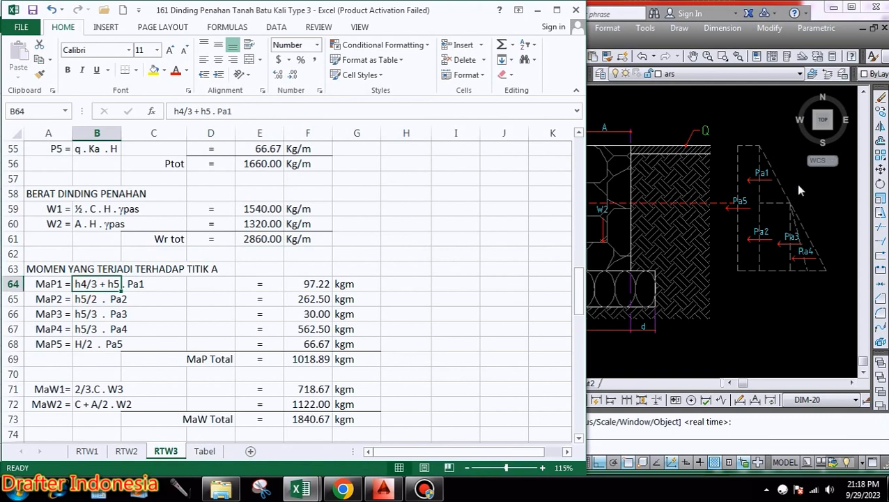
click(713, 291)
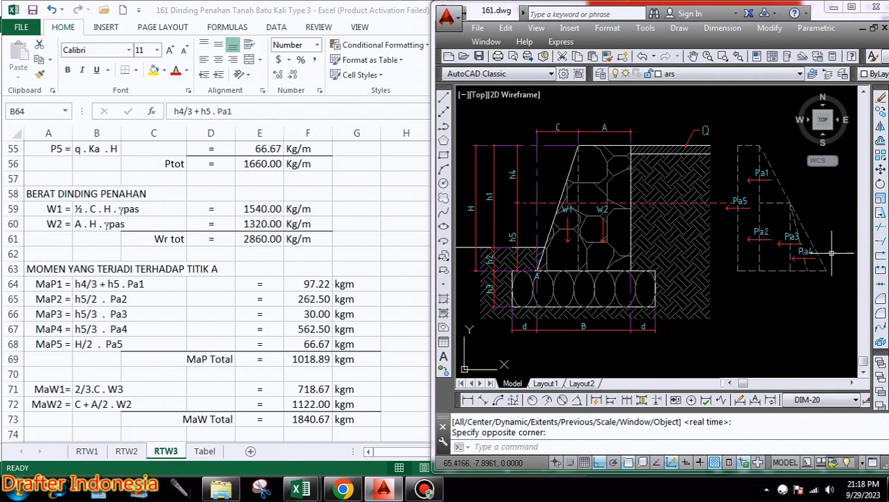
click(62, 292)
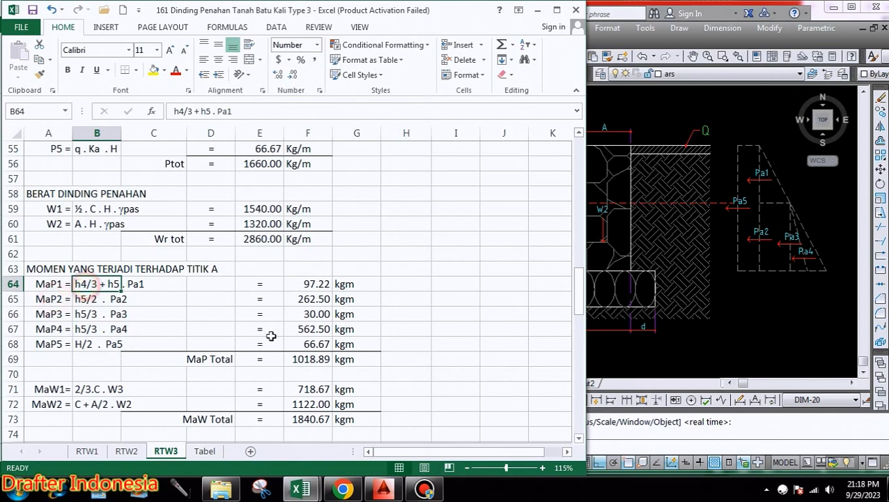
click(314, 284)
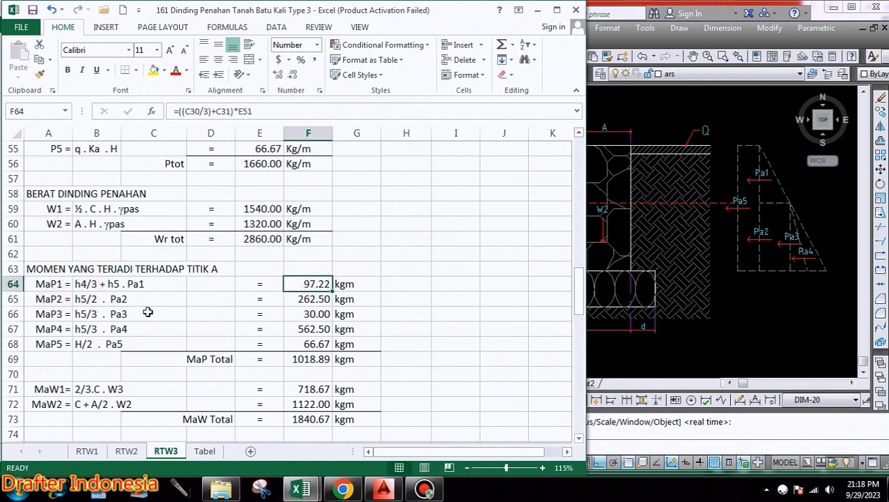
Check the moment expressions for MaP2 and MaP3 and their formulas in cells F65 and F66
click(88, 299)
click(318, 299)
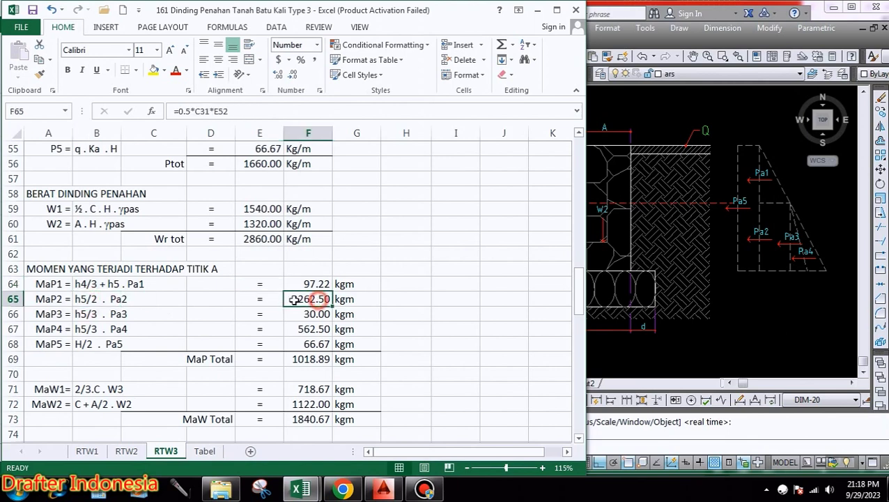
click(97, 314)
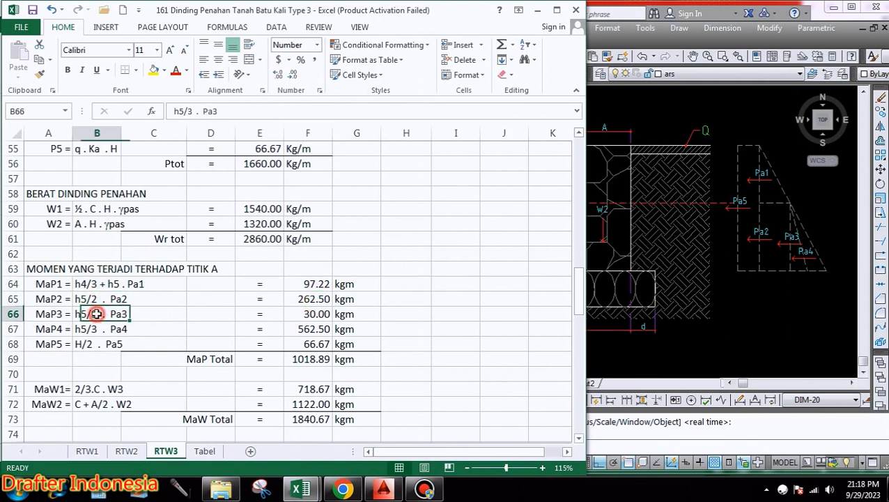
click(306, 315)
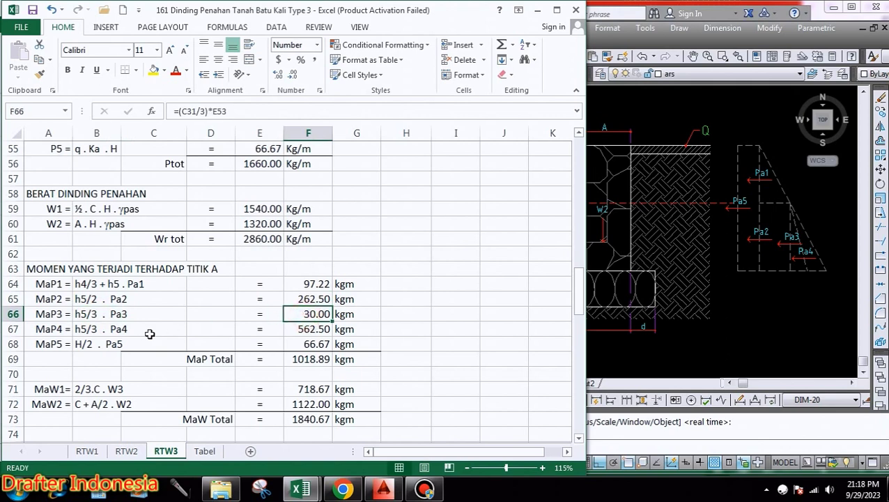
Check the expressions for MaP4 and MaP5 and the formulas in cells F67 to F69, including the MaP total
click(83, 329)
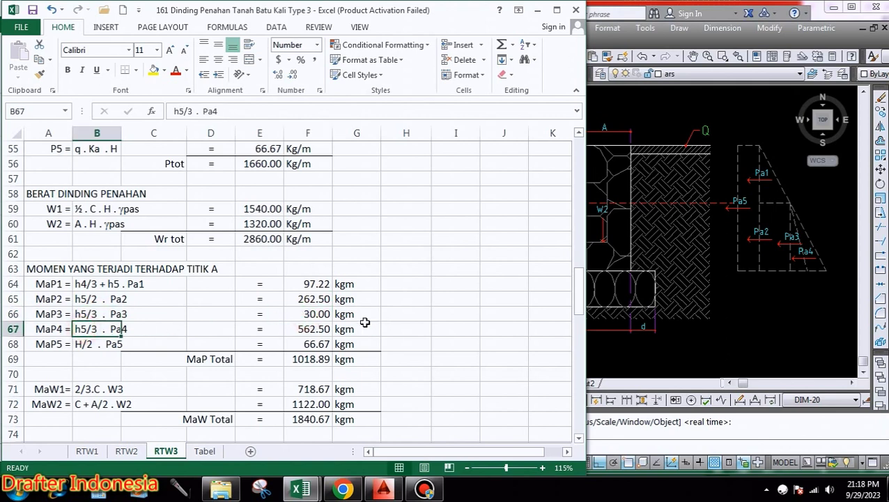
click(320, 330)
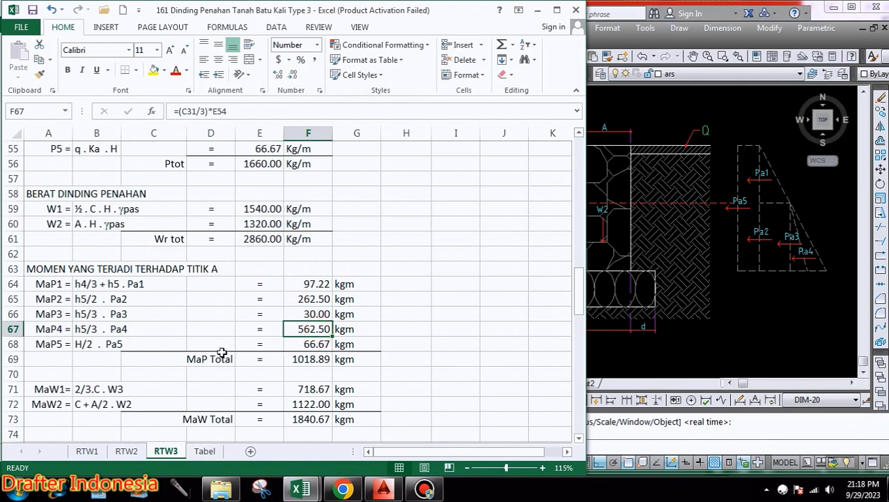
click(89, 344)
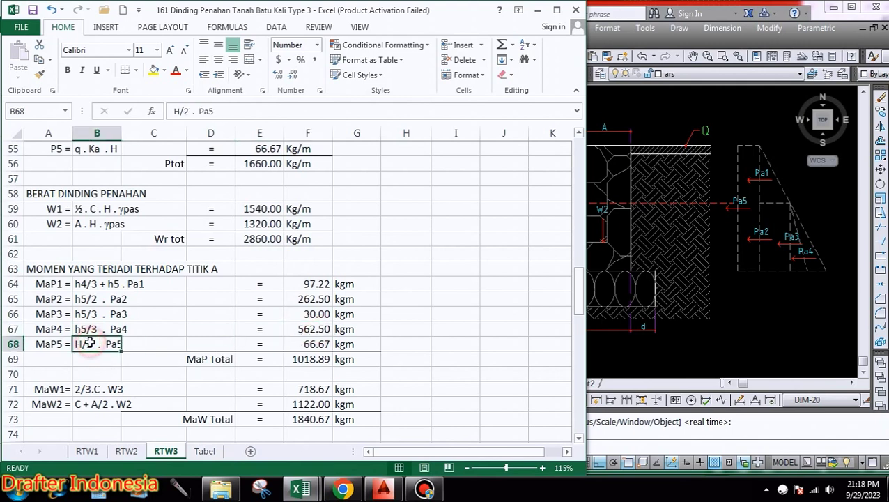
click(309, 344)
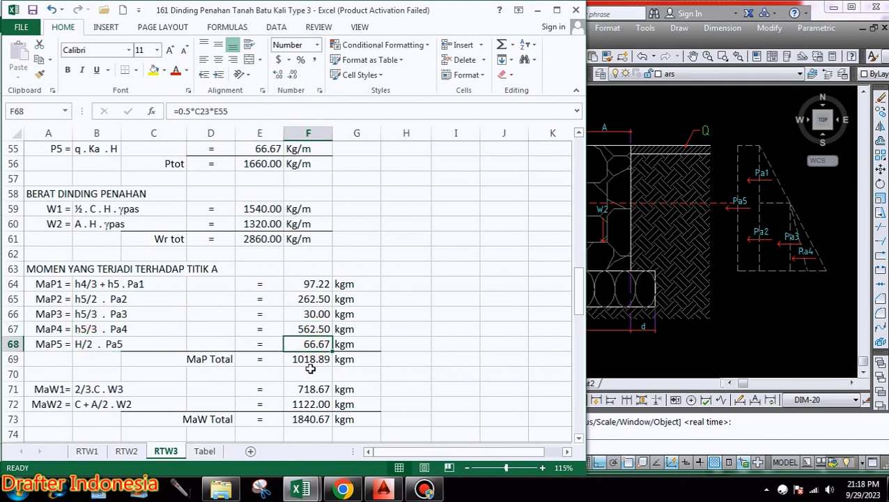
click(314, 359)
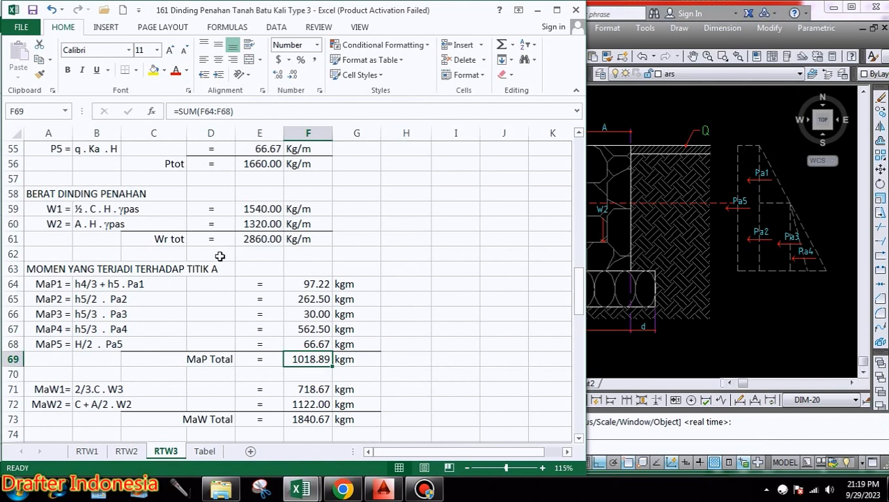
Compare the wall weights in the AutoCAD section with the MaW1 moment expression, and check its formula in cell F71
scroll(325, 249, down, 1)
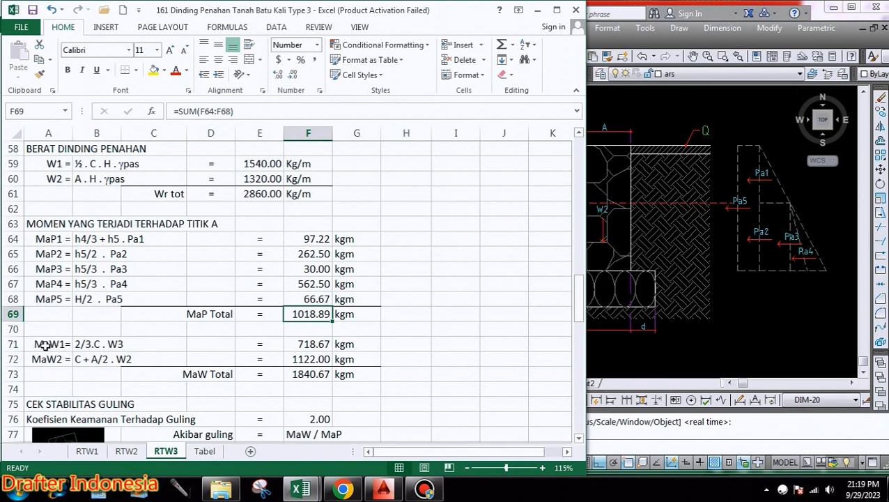
click(590, 251)
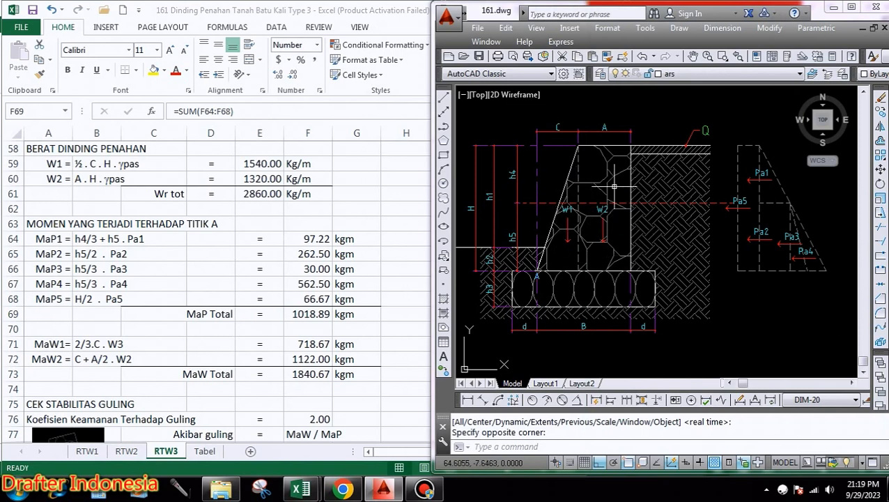
key(alt+Tab)
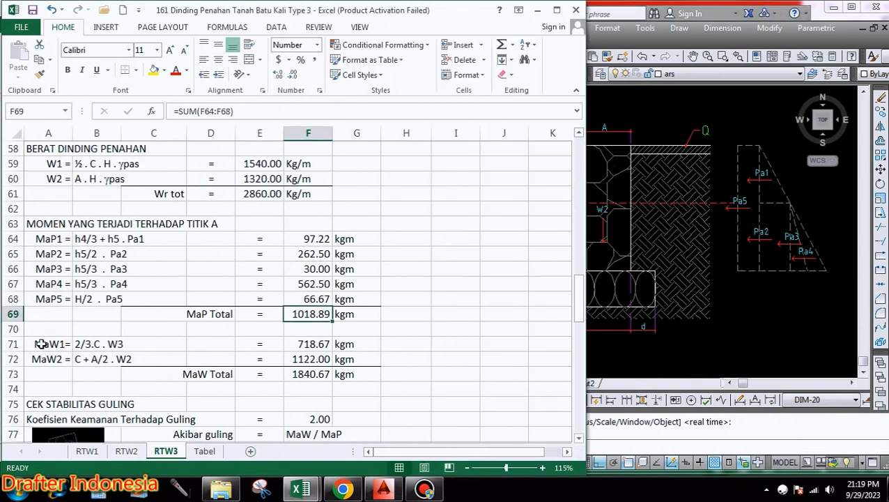
click(87, 346)
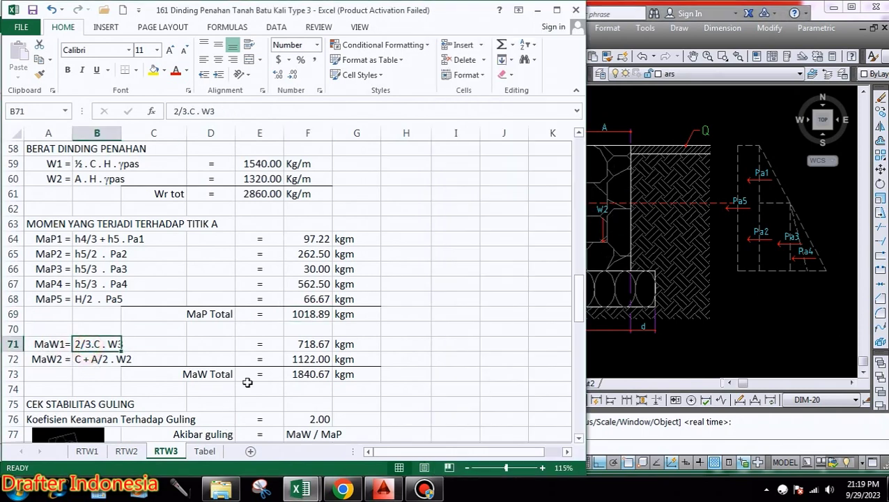
click(299, 344)
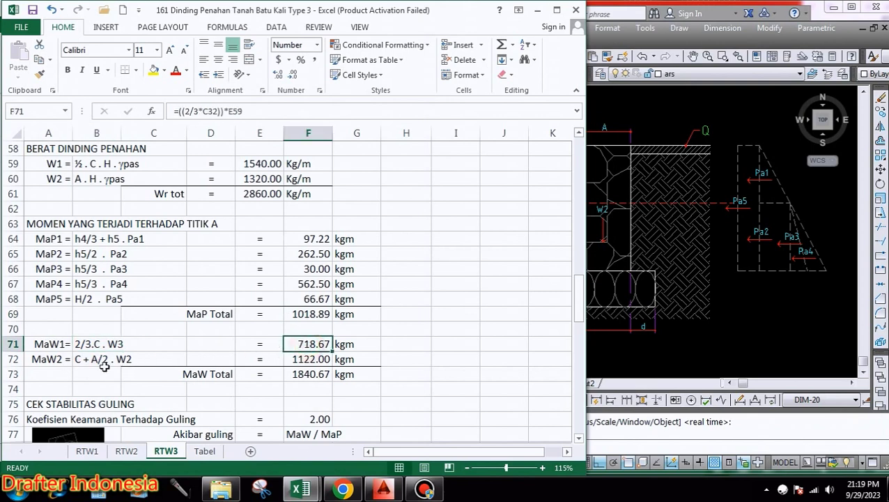
Check the MaW2 expression, its formula in cell F72 and the MaW total formula in cell F73
click(83, 358)
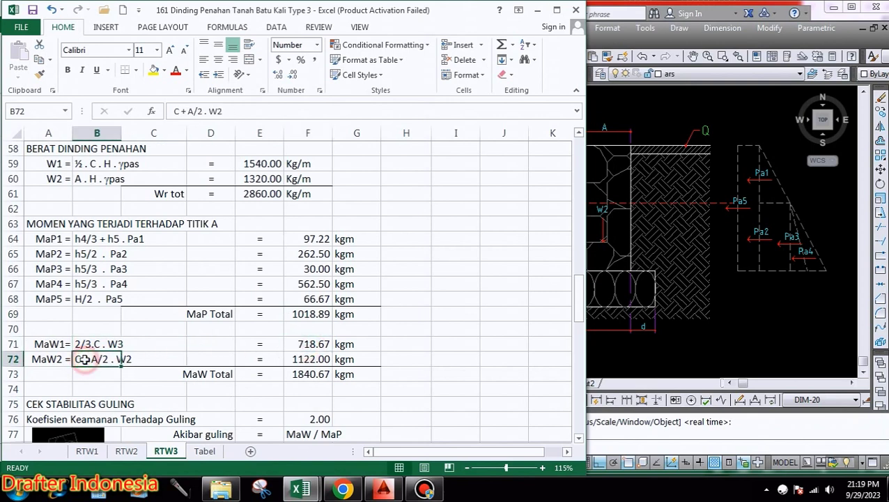
click(322, 358)
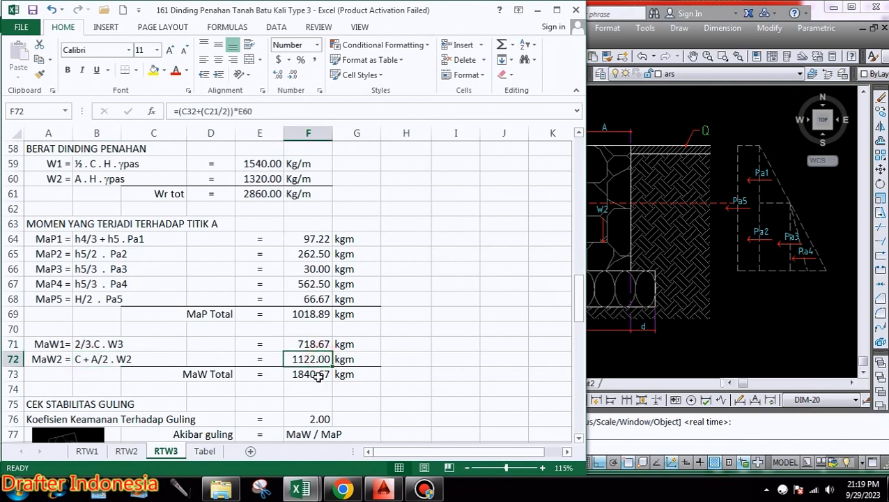
double_click(318, 376)
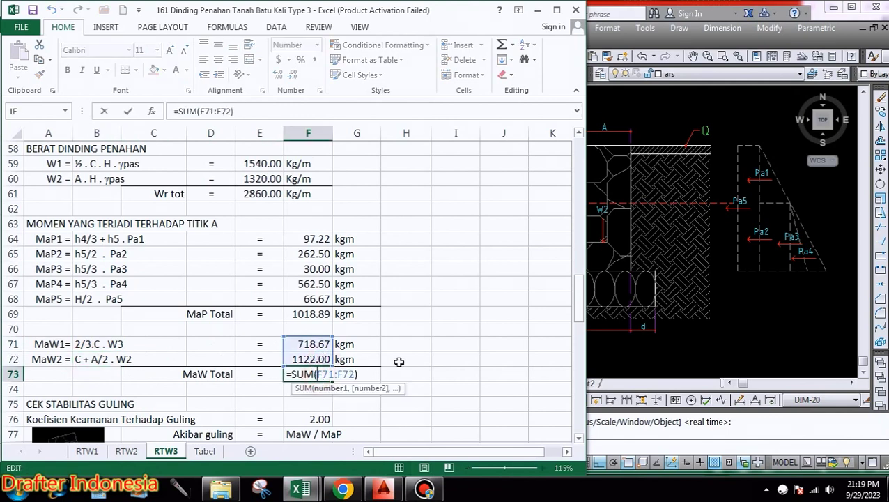
key(Escape)
Color the overturning safety coefficient (Koefisien Keamanan Terhadap Guling) in cell F76 red
scroll(393, 312, down, 2)
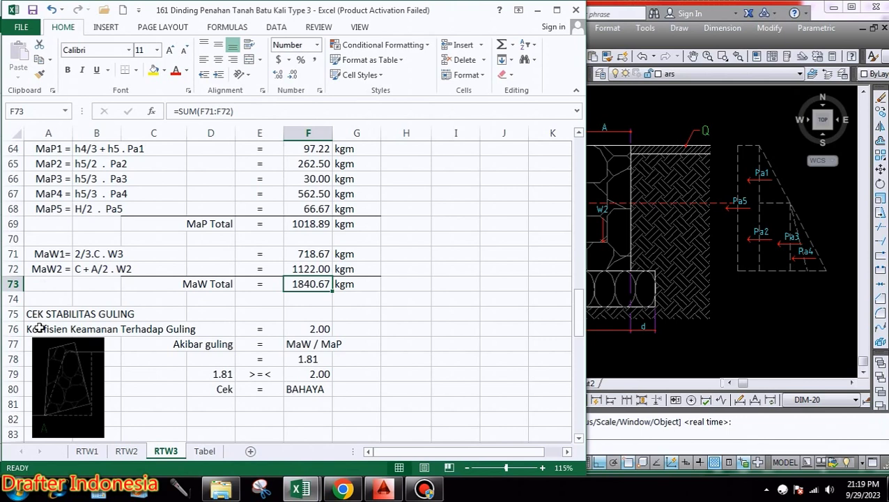
click(314, 329)
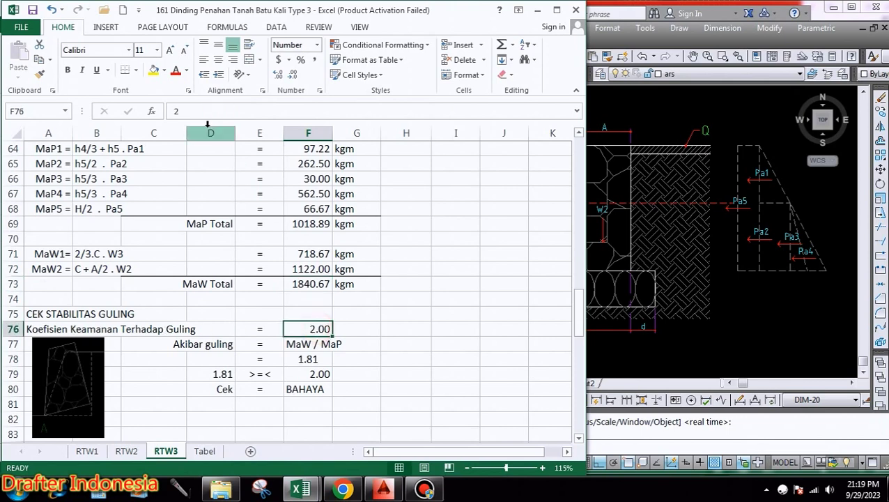
click(175, 70)
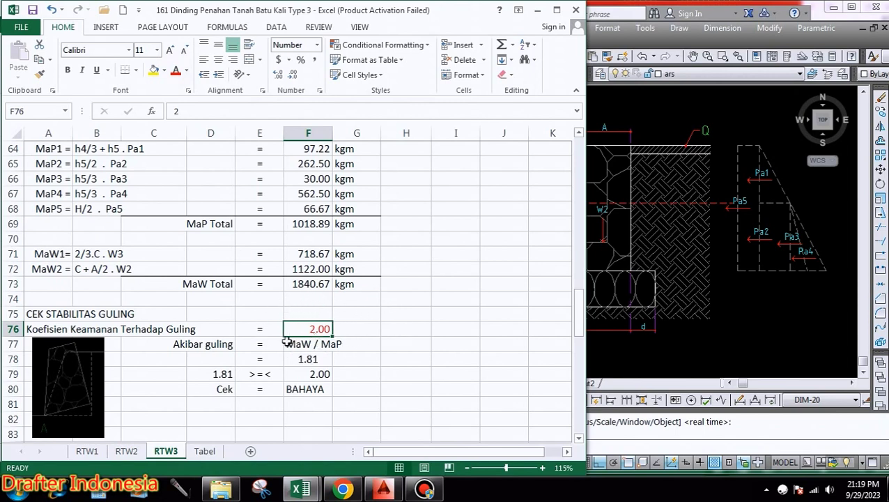
Check the overturning ratio expression MaW / MaP in cell F77 and its formula in cell F78
click(219, 344)
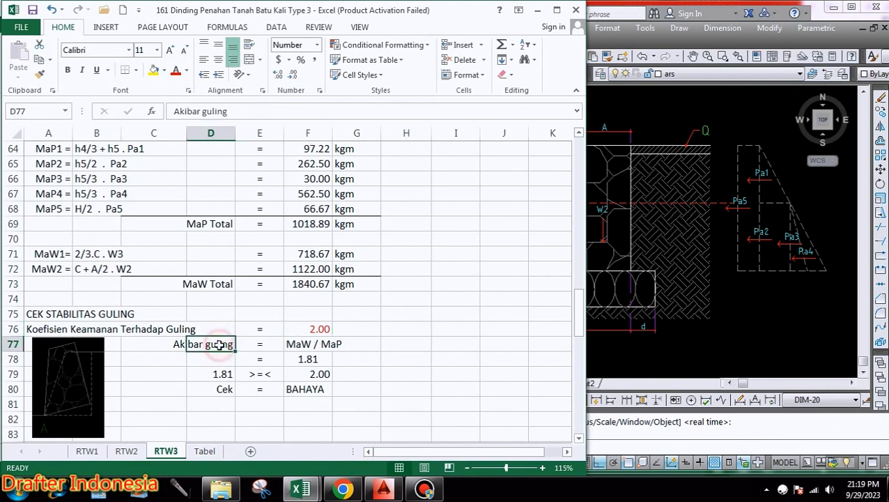
click(317, 344)
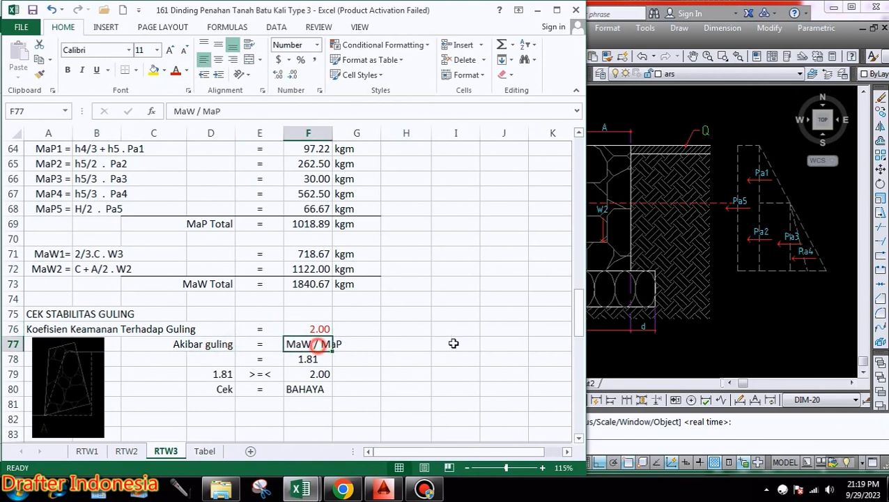
click(318, 359)
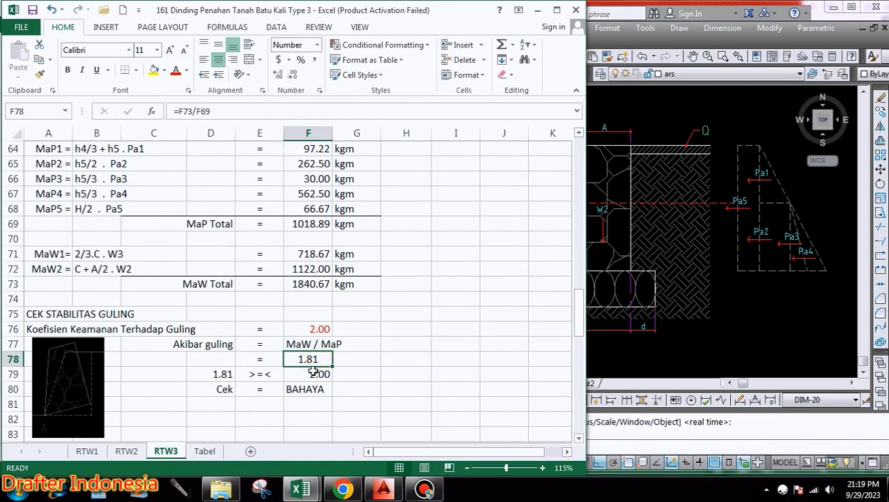
Check the overturning comparison in row 79, including the references behind the ratio in D79 and the coefficient in F79
click(222, 374)
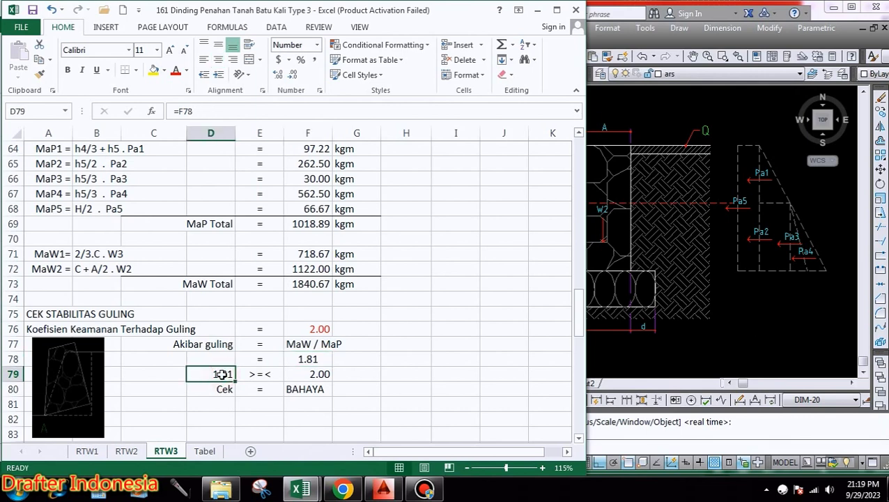
click(317, 373)
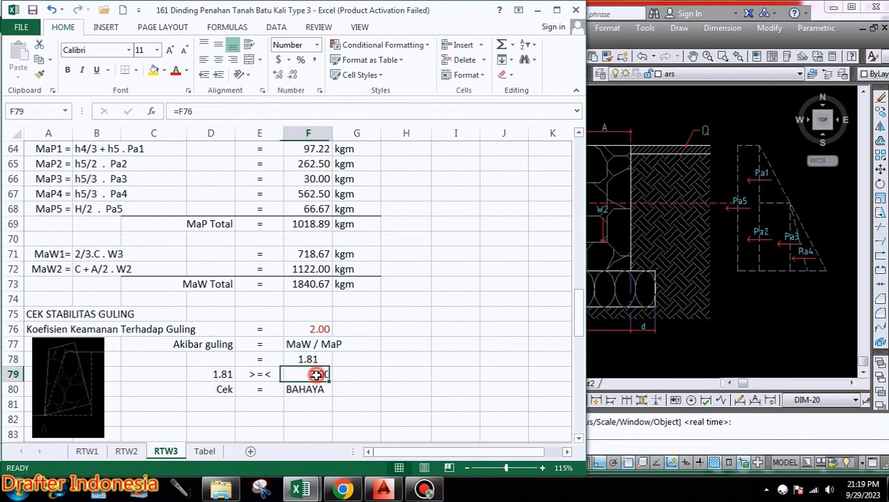
scroll(369, 314, down, 3)
scroll(344, 302, up, 2)
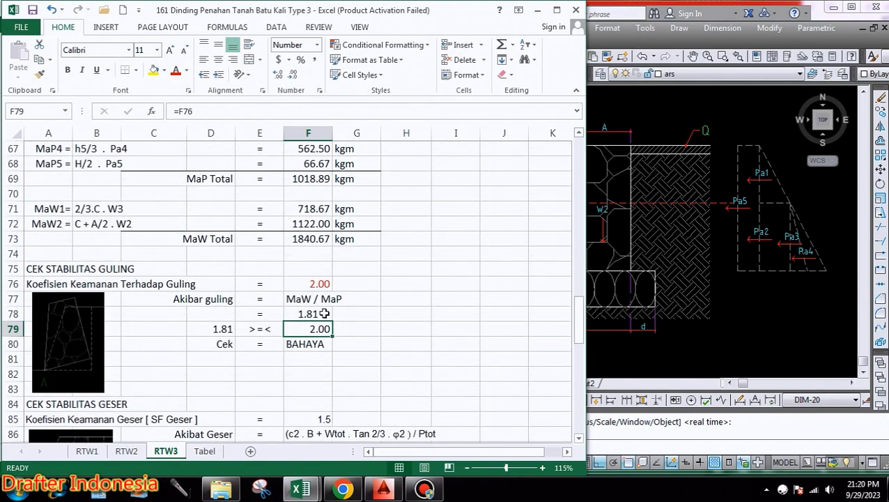
click(223, 329)
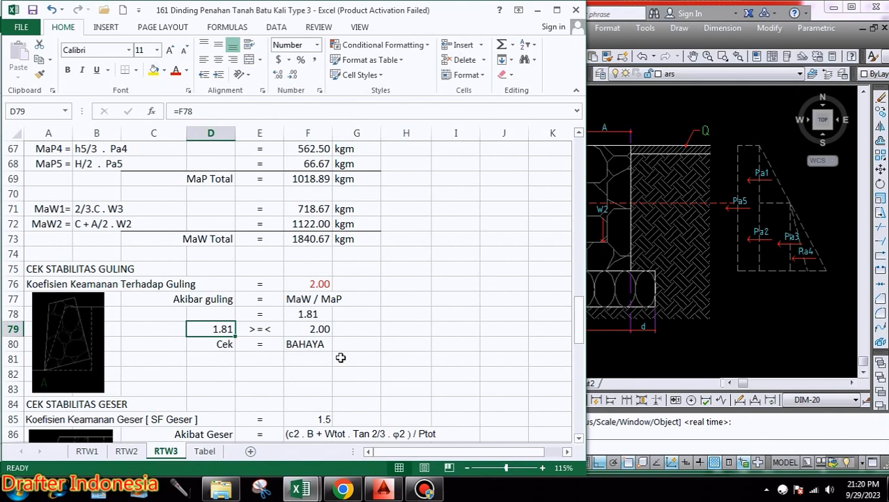
Color the sliding safety coefficient (Koefisien Keamanan Geser) in cell F85 red
scroll(331, 289, down, 2)
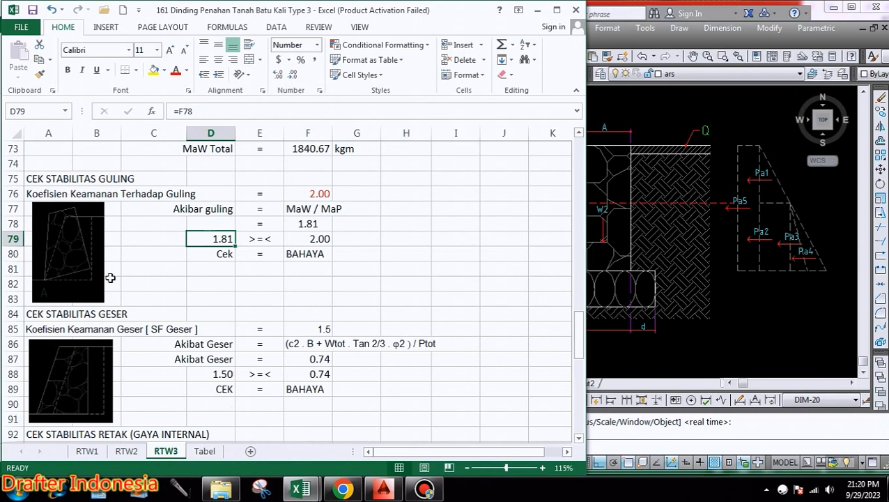
click(35, 328)
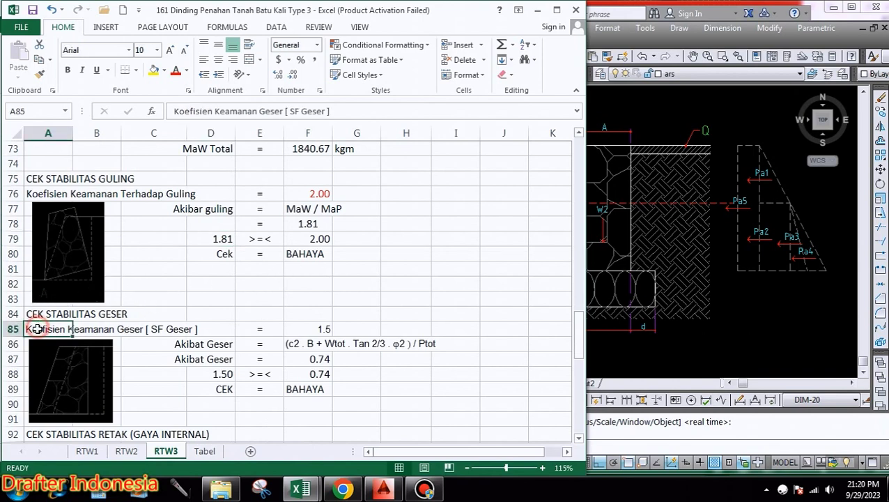
click(323, 328)
click(177, 72)
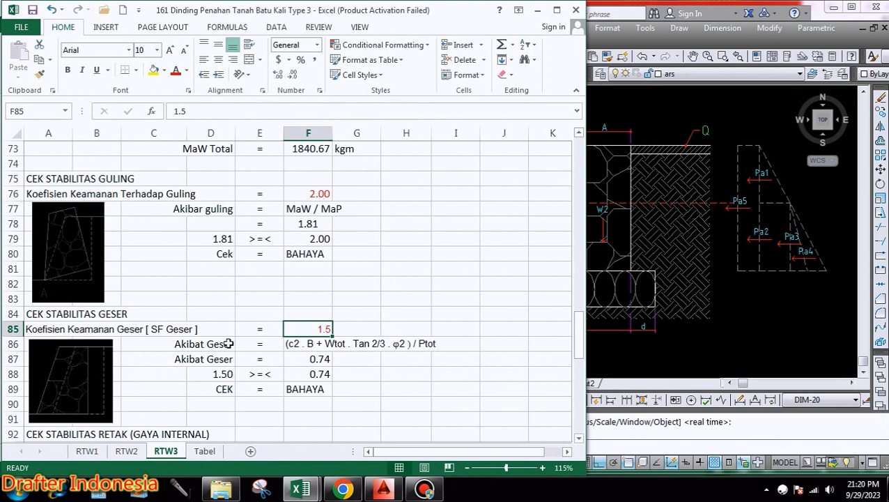
Check the sliding ratio expression in F86, its formula in F87, and the comparison and AMAN/BAHAYA formulas in rows 88 and 89
click(297, 342)
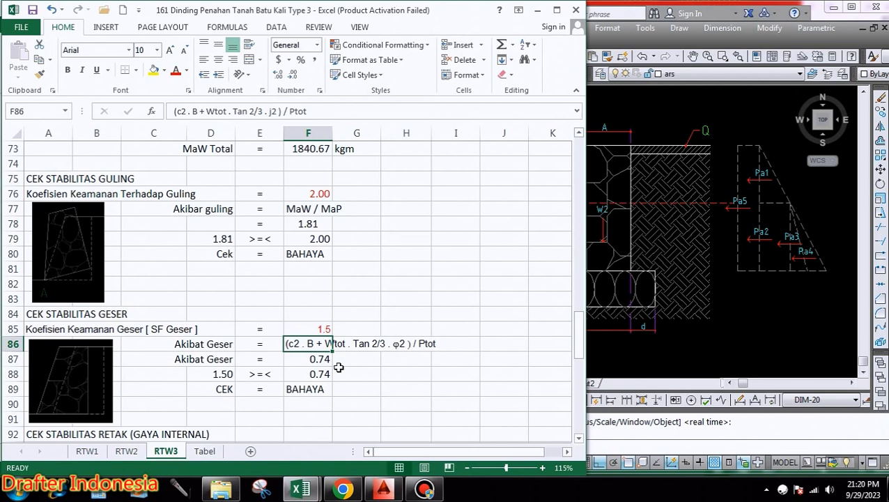
click(317, 359)
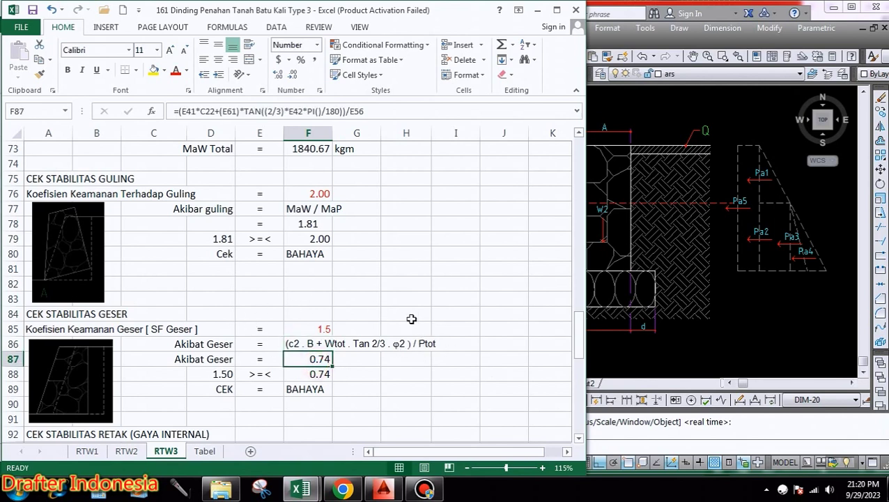
click(219, 374)
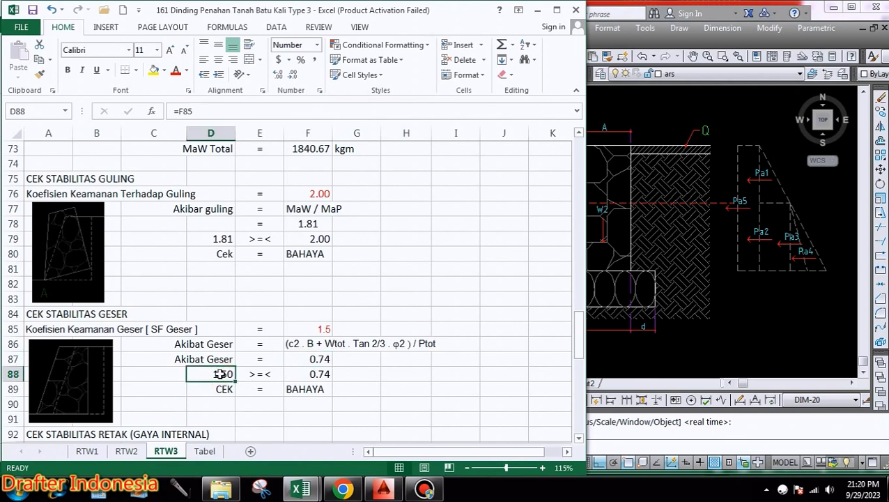
click(318, 375)
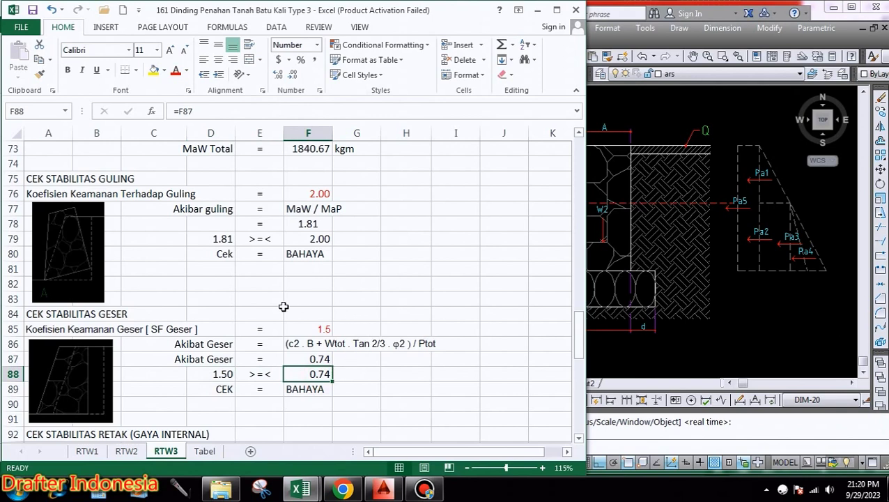
click(306, 389)
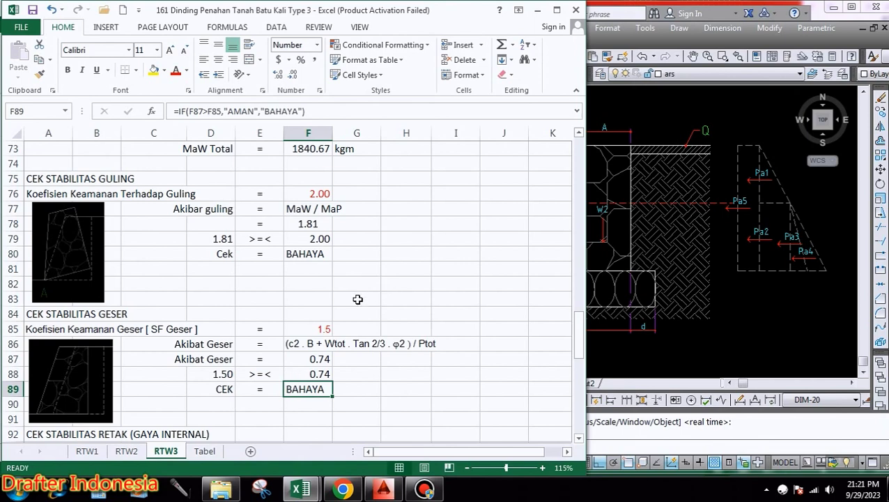
Check the X1 and X2 expressions of the crack stability section and their formulas in cells E94 and E95
scroll(347, 342, down, 2)
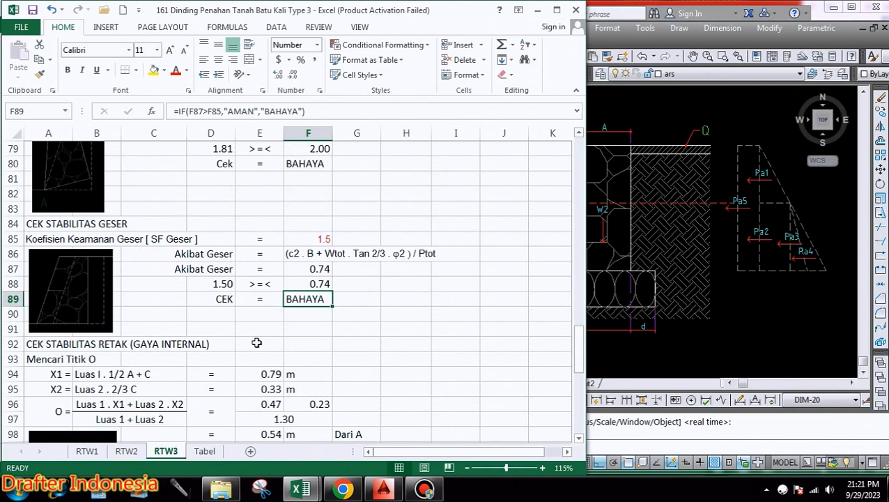
scroll(257, 343, down, 1)
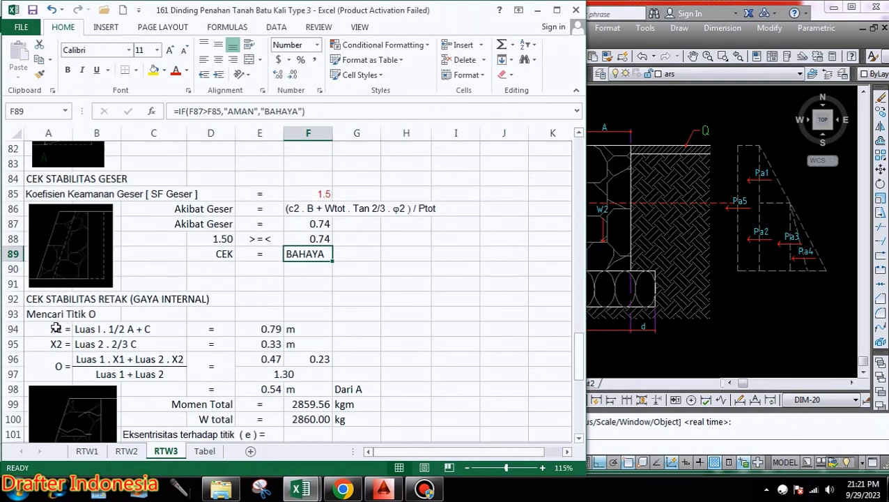
click(98, 328)
click(272, 328)
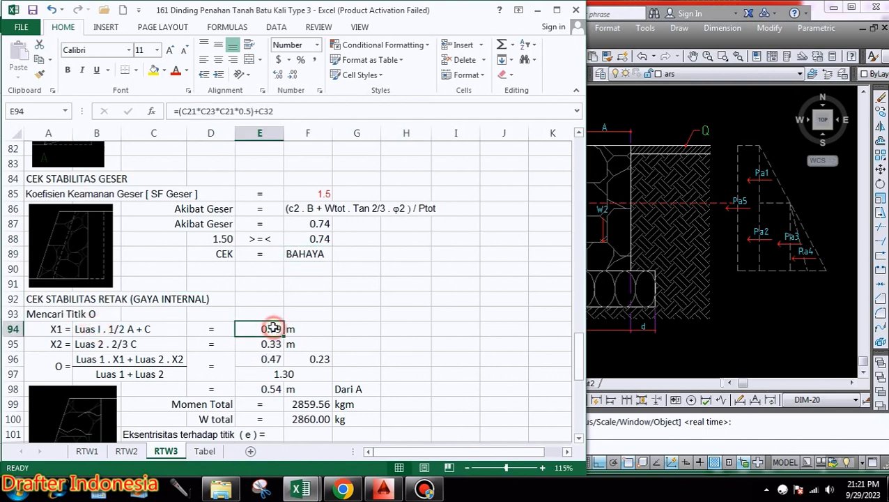
click(85, 343)
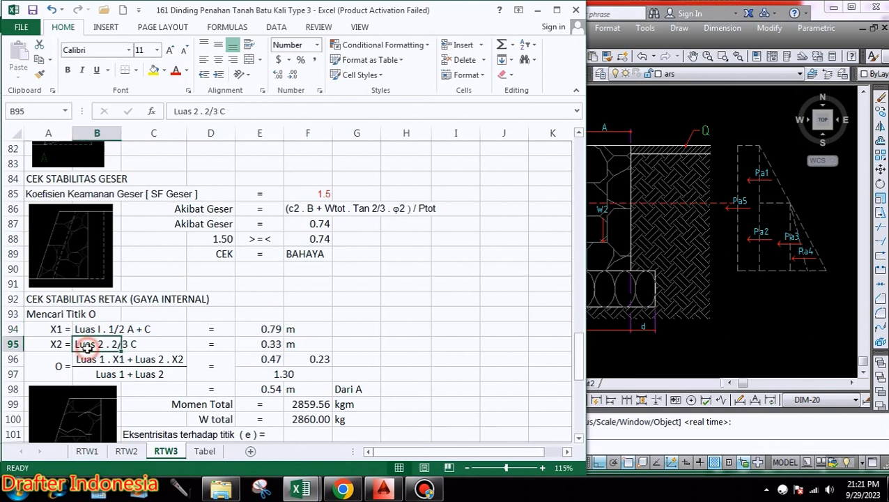
click(272, 344)
Compare the wall section in AutoCAD with the point O fraction, and check the formulas in cells E96, F96, E97 and E98
scroll(288, 341, down, 1)
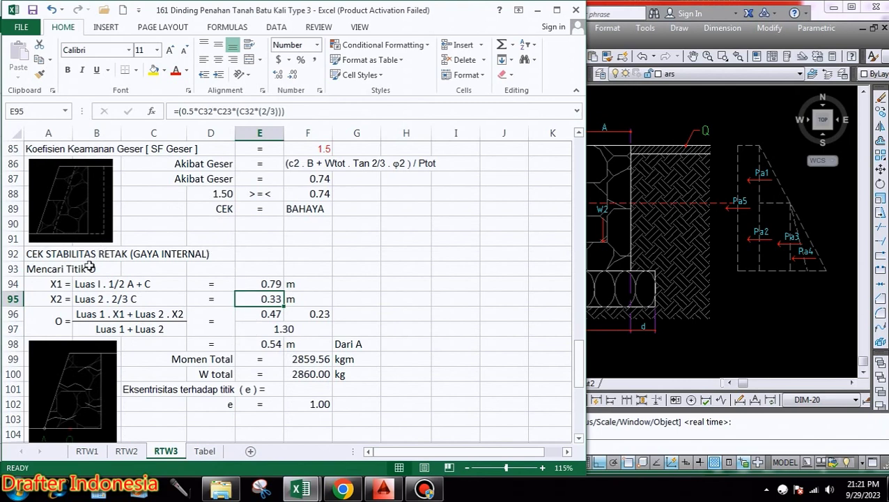
click(667, 359)
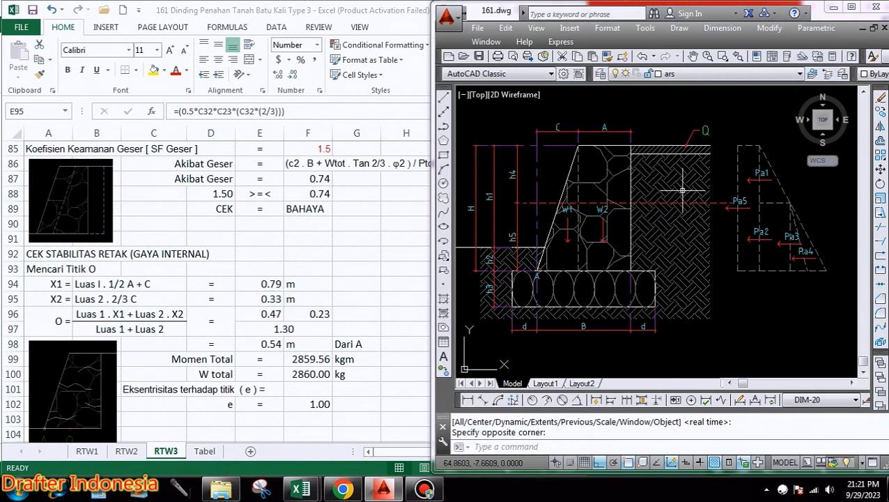
click(150, 322)
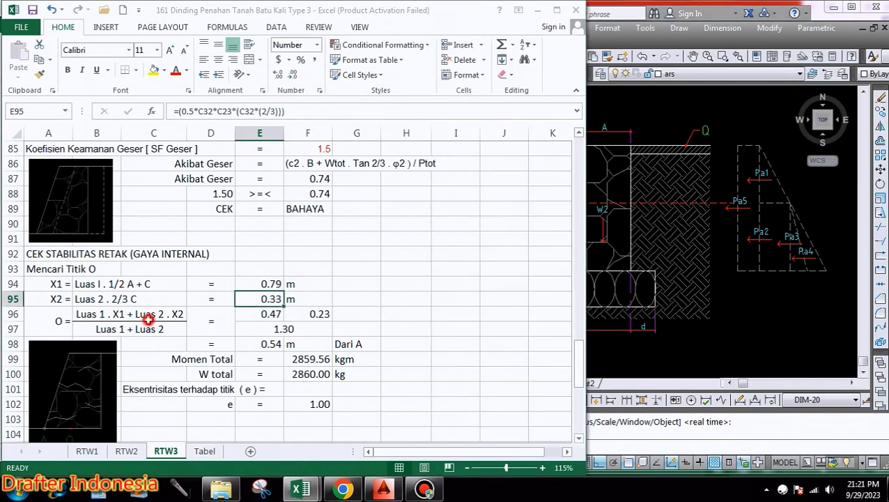
click(58, 321)
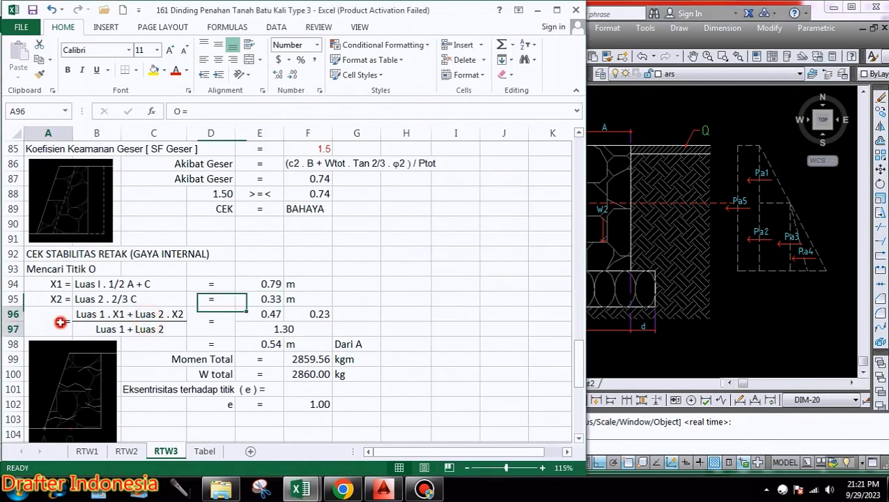
click(144, 315)
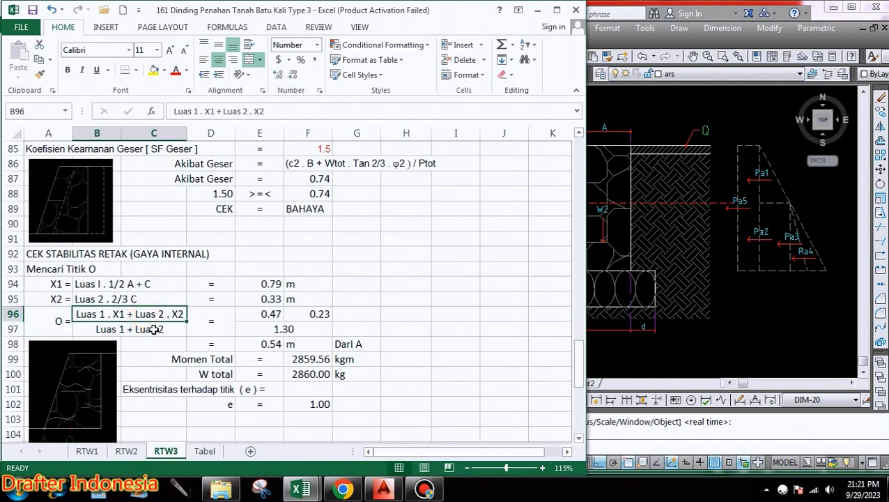
click(154, 330)
click(271, 314)
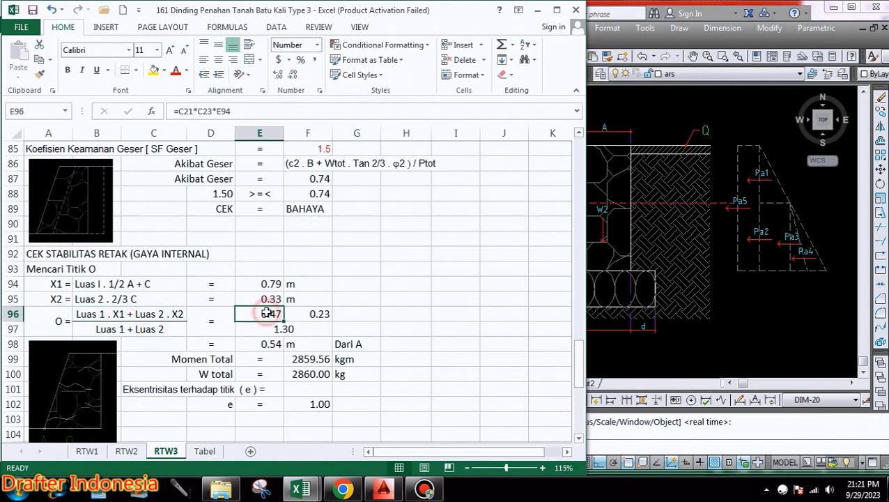
click(317, 314)
click(298, 330)
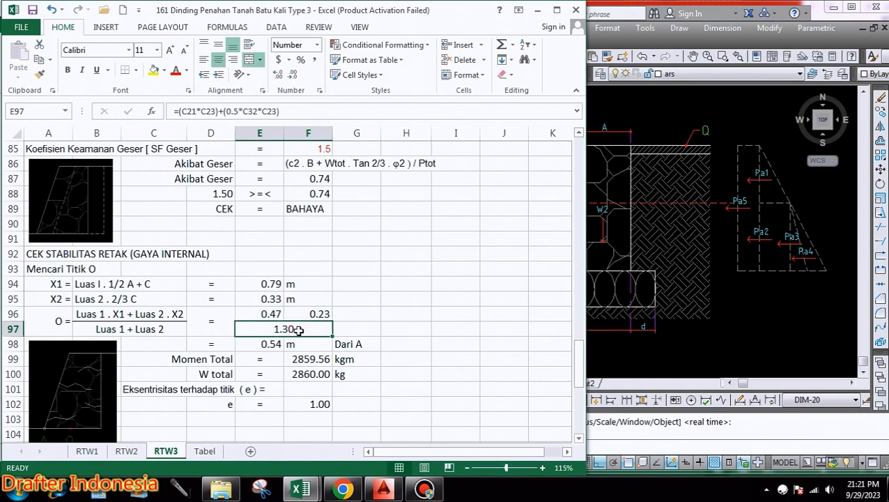
click(282, 344)
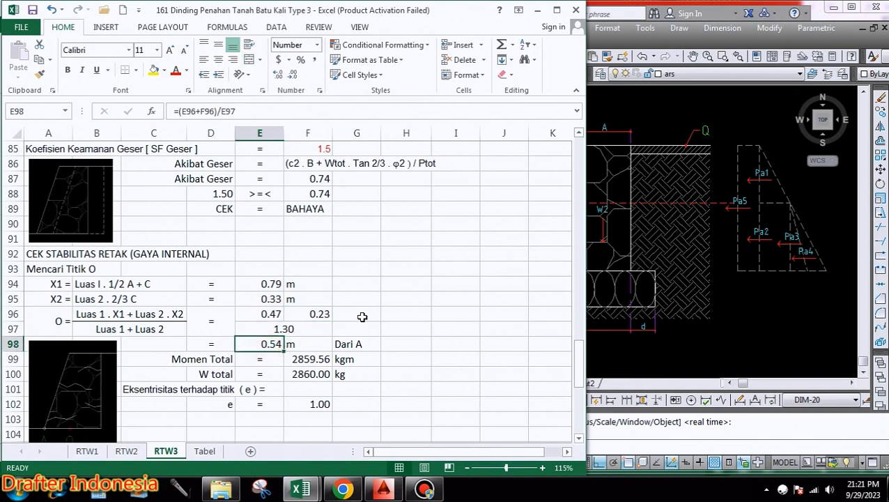
Add a thin solid top border to the merged cell E97 as the fraction line for point O
click(313, 327)
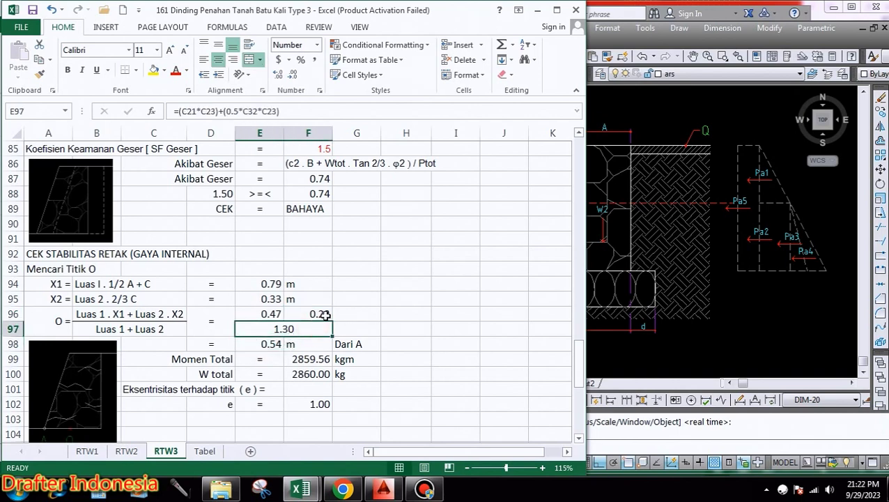
key(ctrl+1)
click(411, 68)
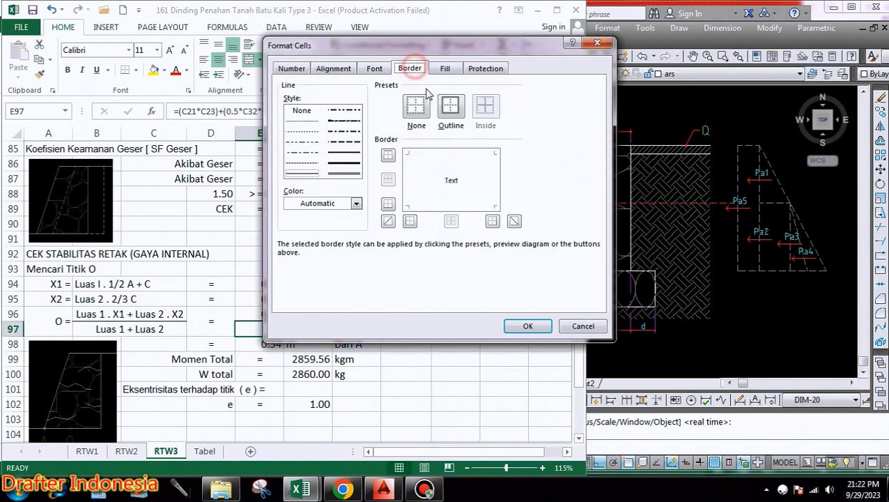
click(305, 173)
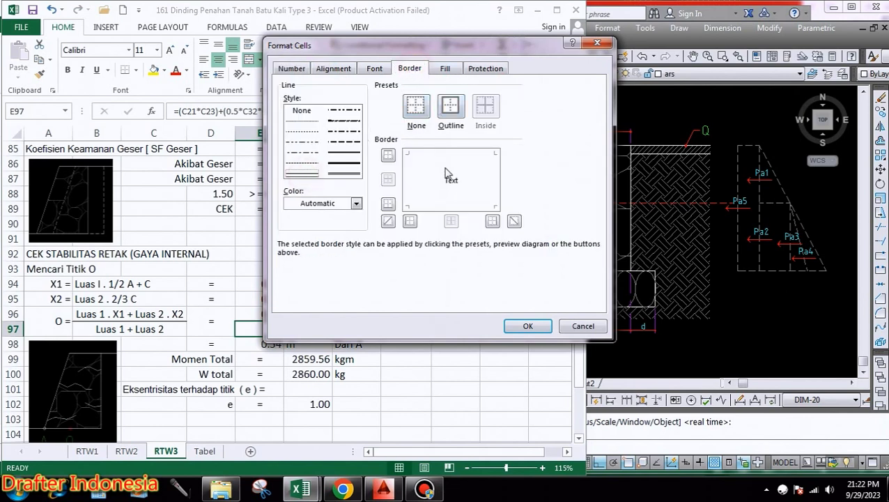
click(445, 155)
click(535, 325)
click(418, 372)
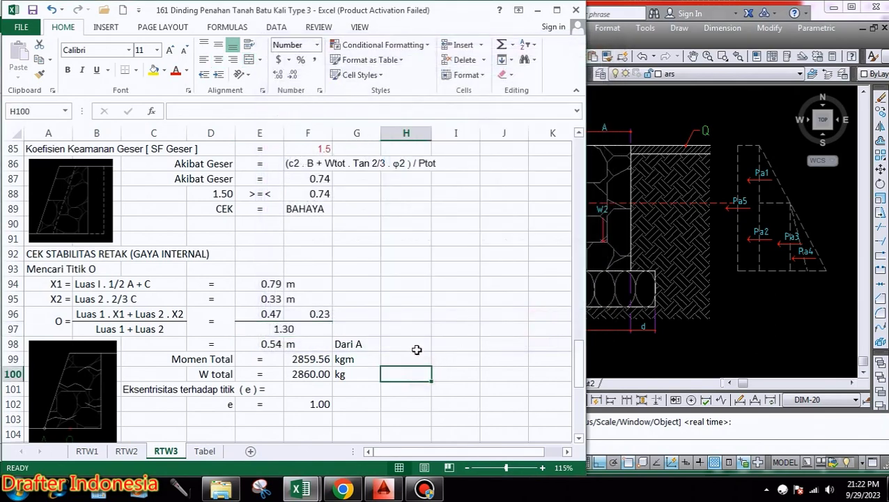
Compare point O's distance from A in cell E98 with the wall base in the AutoCAD section
scroll(432, 279, down, 2)
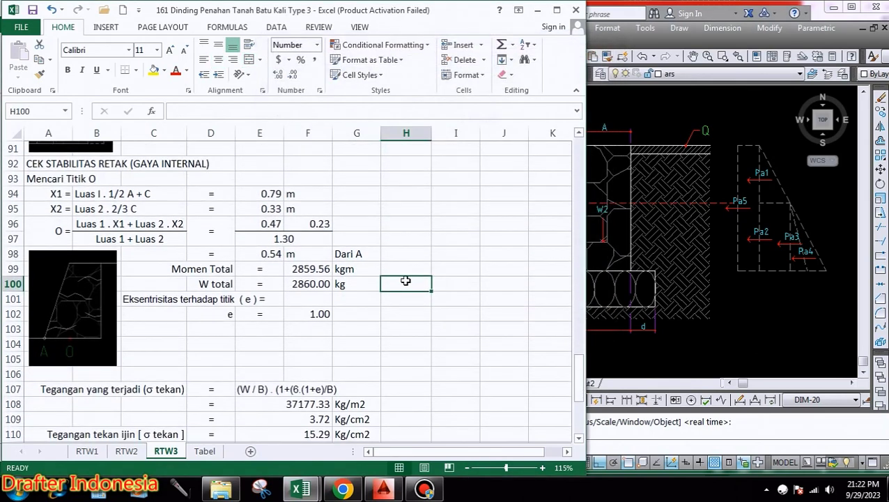
click(273, 255)
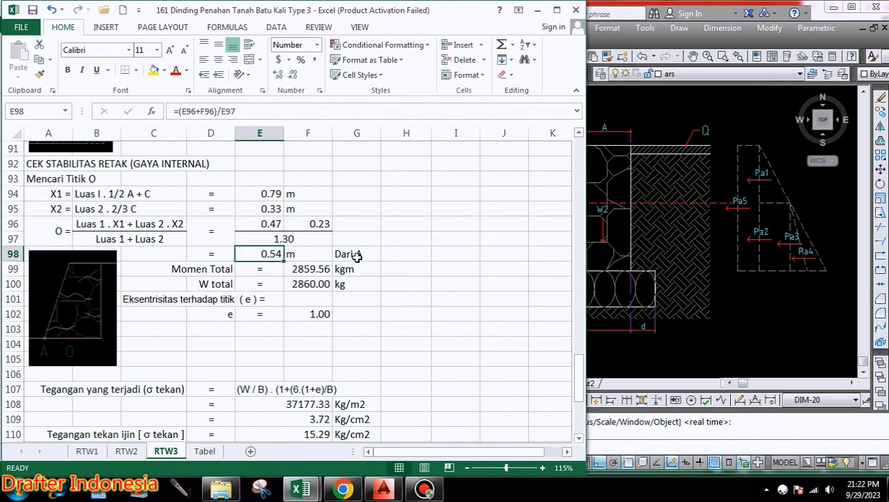
click(644, 257)
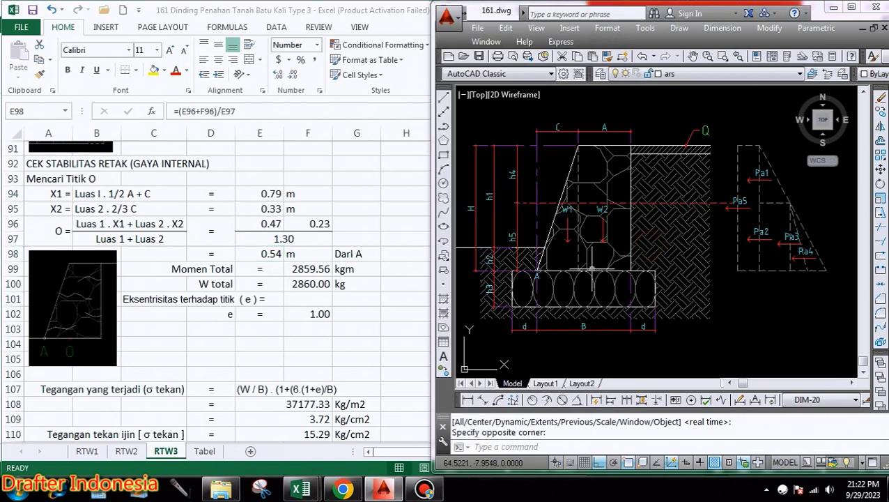
click(268, 254)
click(625, 305)
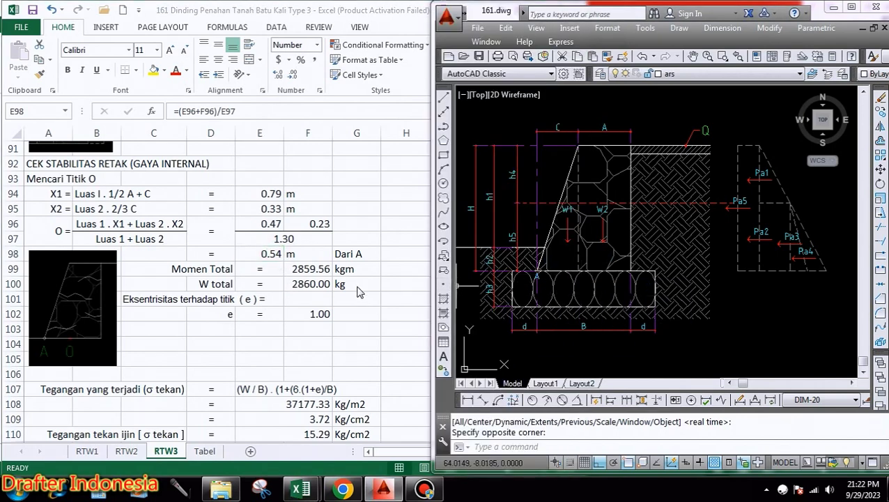
Check the total moment, total weight and eccentricity formulas in cells F99, F100 and F102
click(312, 276)
click(311, 270)
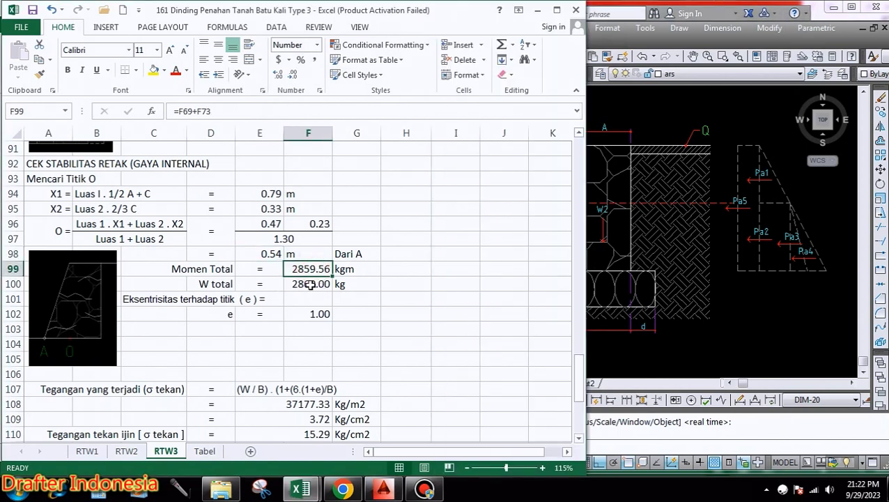
click(311, 284)
scroll(313, 284, down, 1)
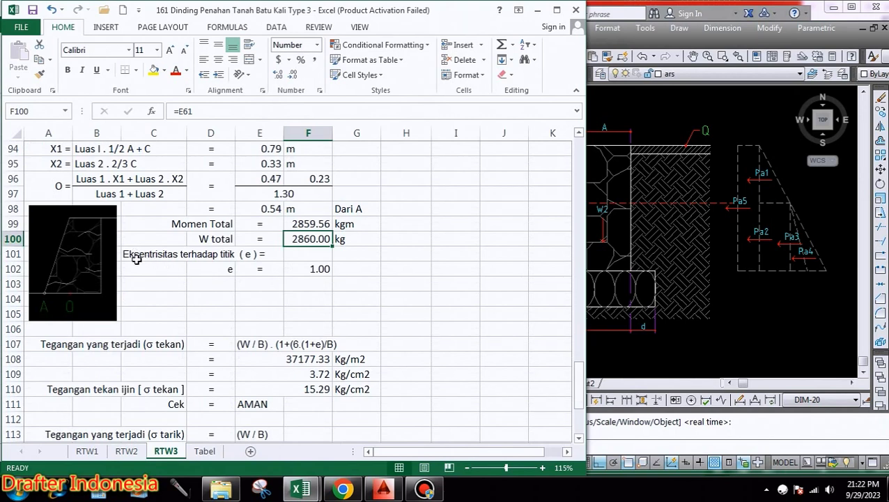
click(234, 268)
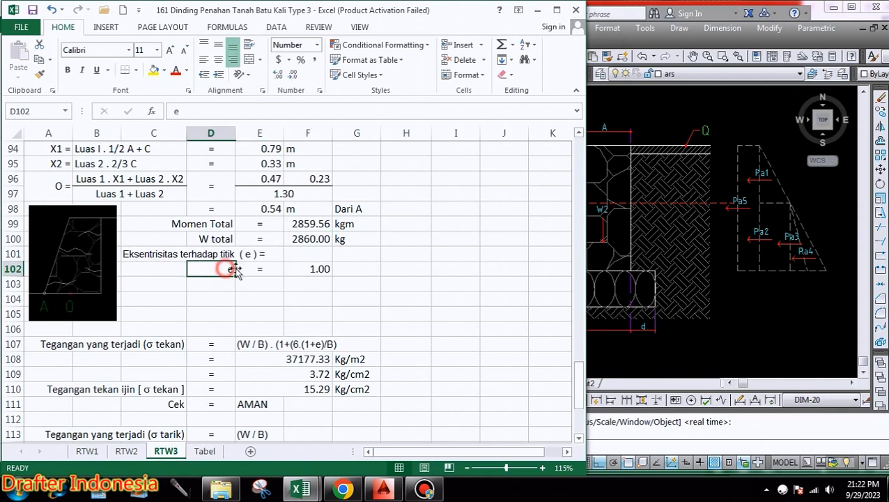
click(321, 266)
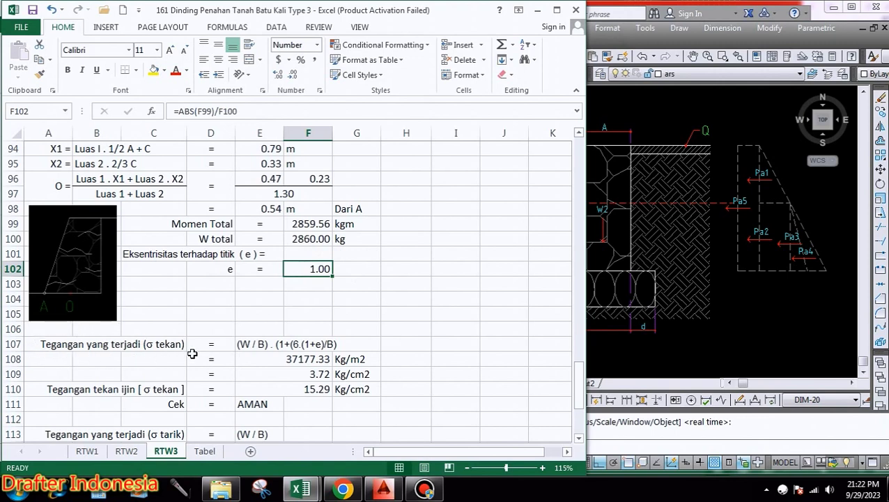
Check the compressive stress expression, its formulas, the allowable stress reference and the safety test in cells E107 to E111
click(239, 342)
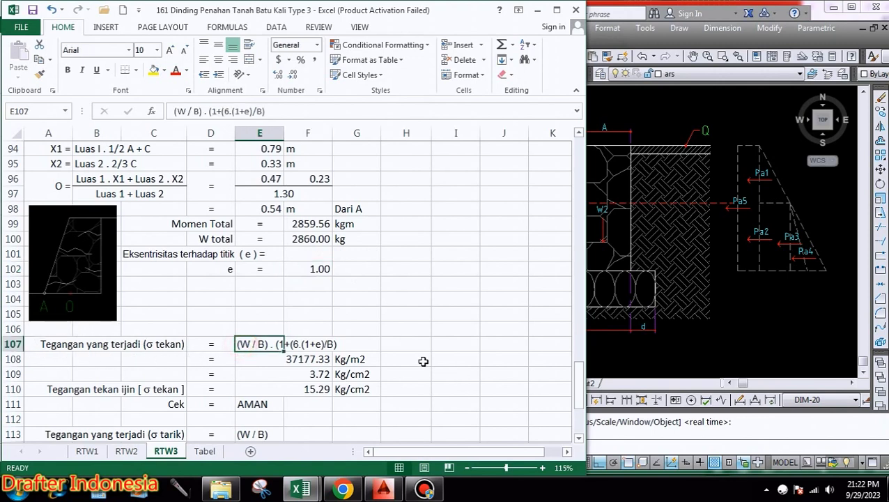
click(317, 358)
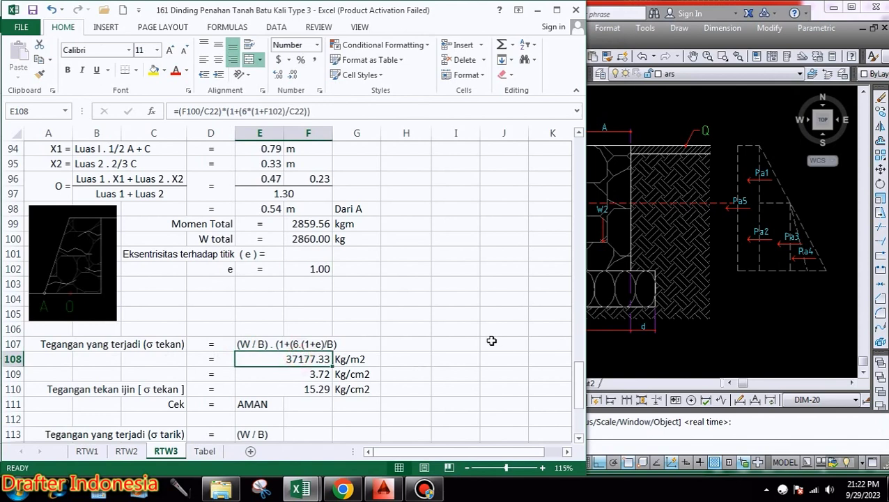
click(320, 373)
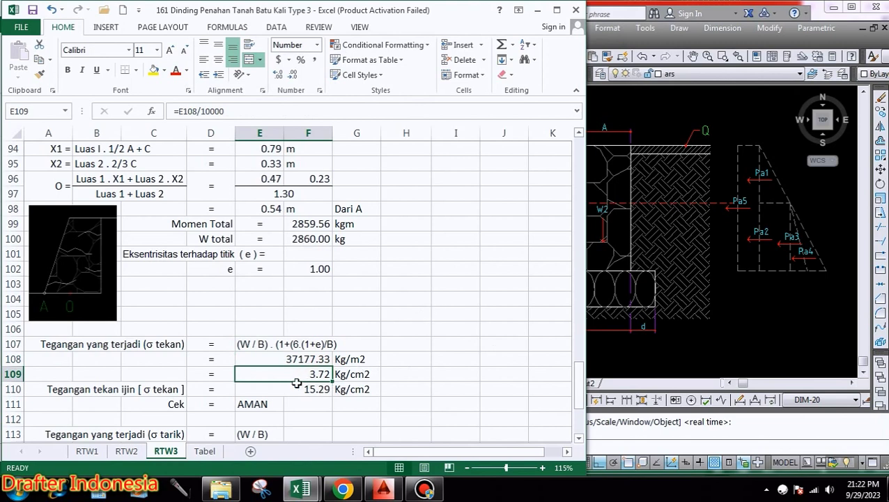
scroll(278, 390, down, 1)
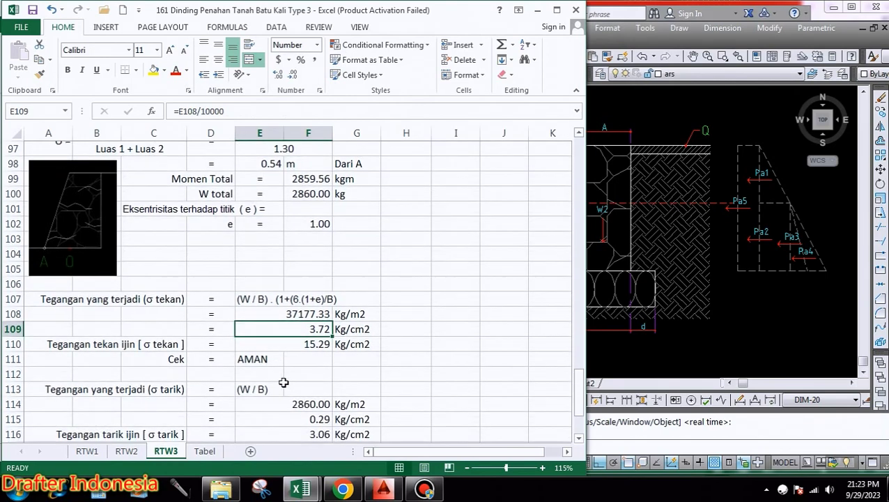
click(303, 344)
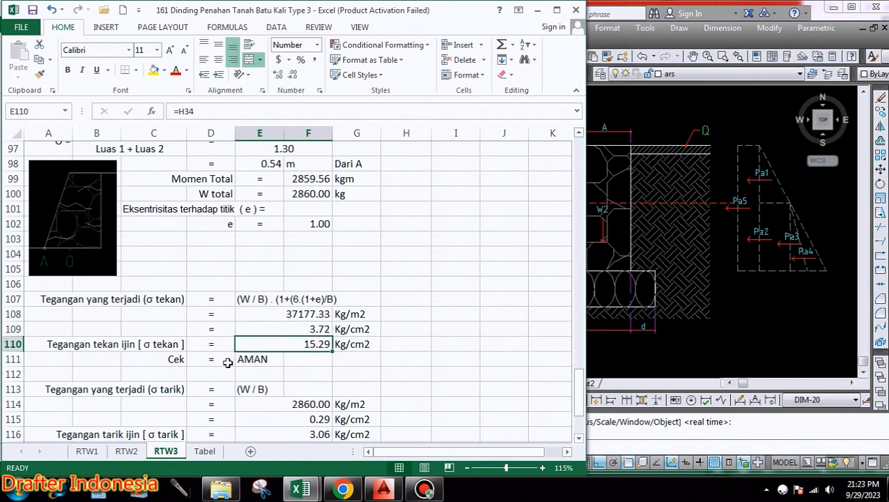
click(260, 361)
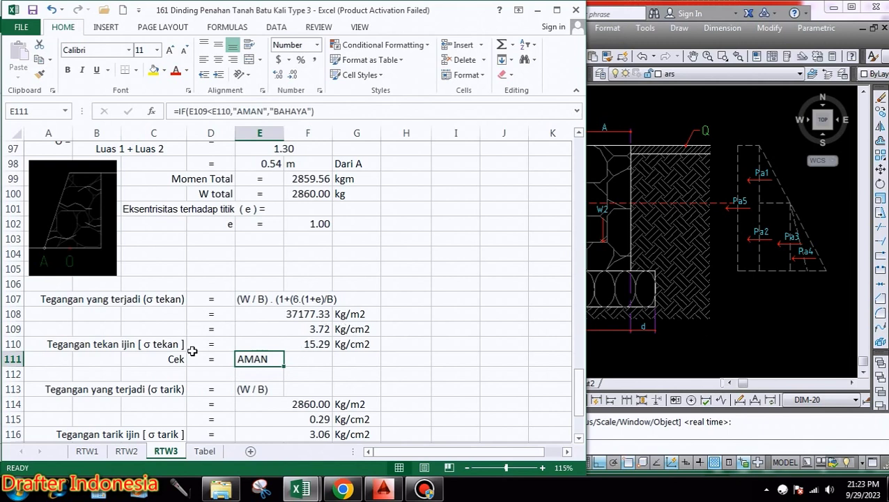
Check the tensile stress expression, its formulas, the allowable stress reference and the safety test in cells E113 to E117
scroll(335, 320, down, 2)
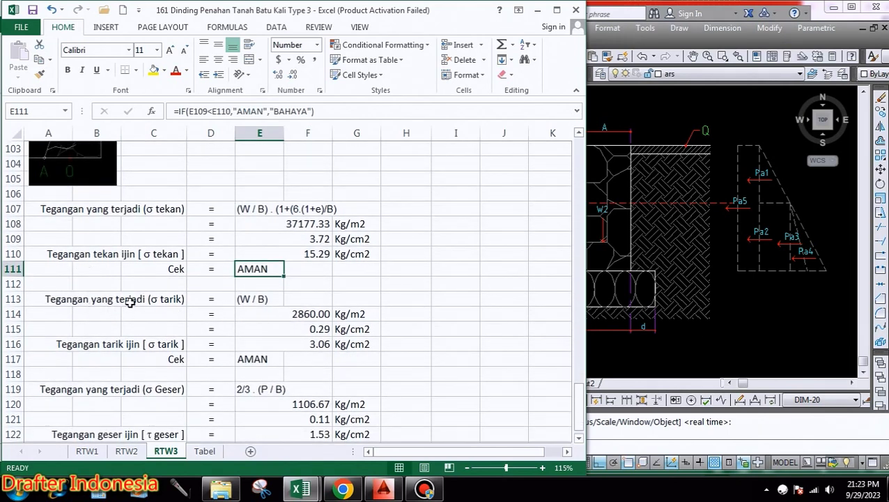
click(280, 296)
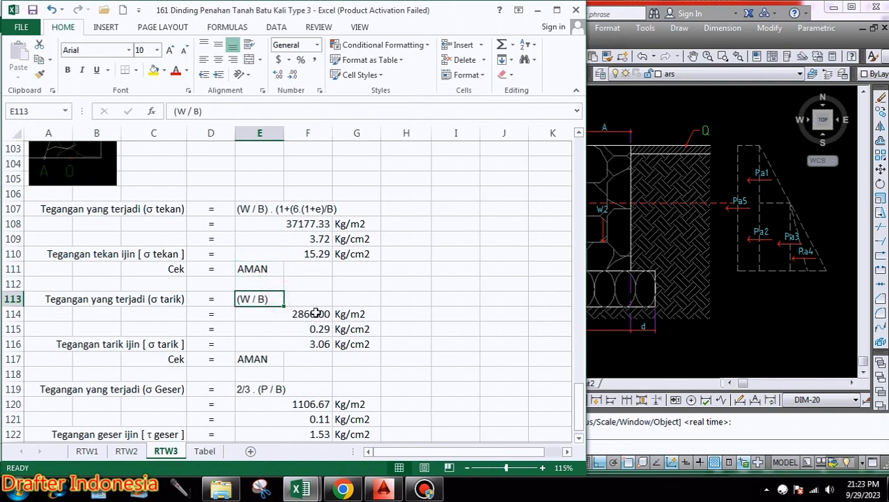
click(315, 313)
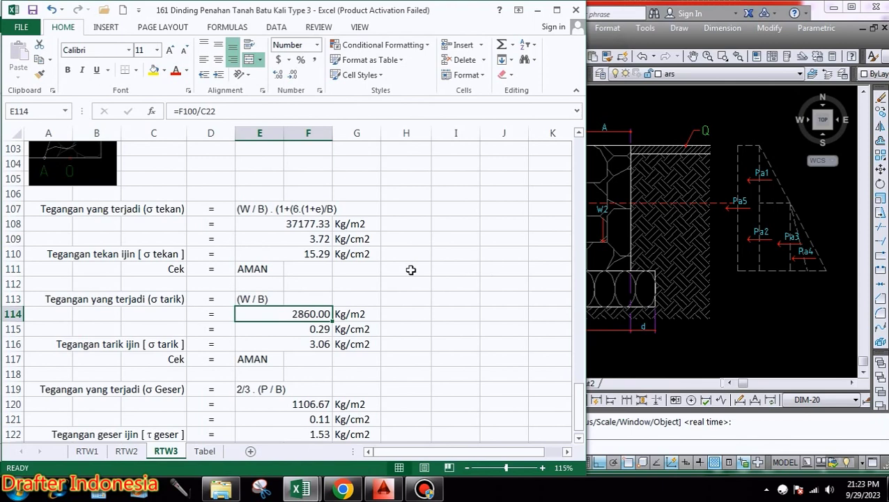
click(319, 327)
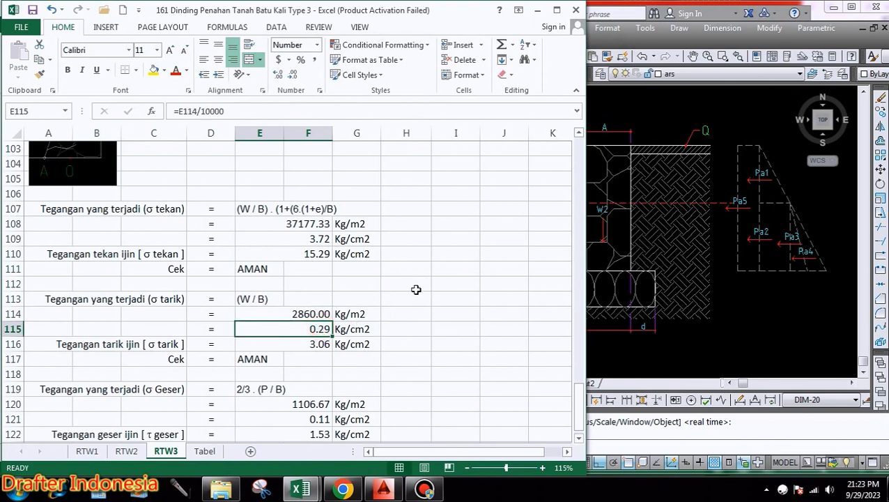
click(315, 345)
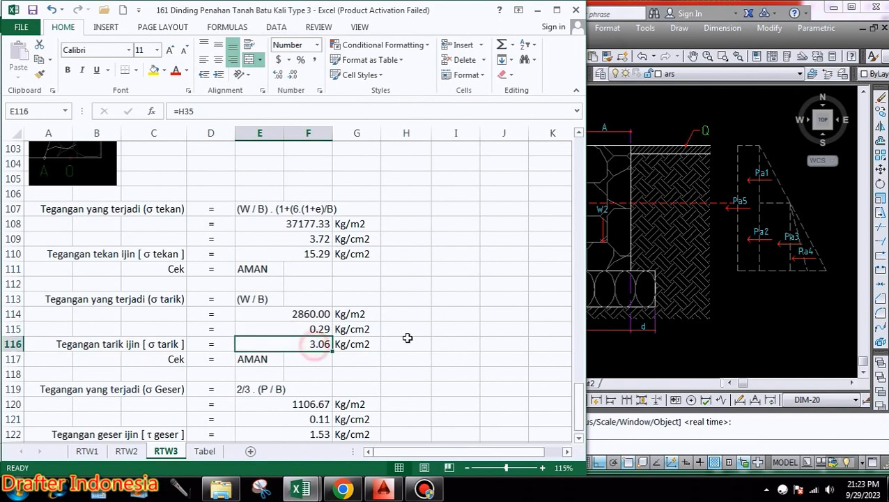
scroll(409, 335, down, 1)
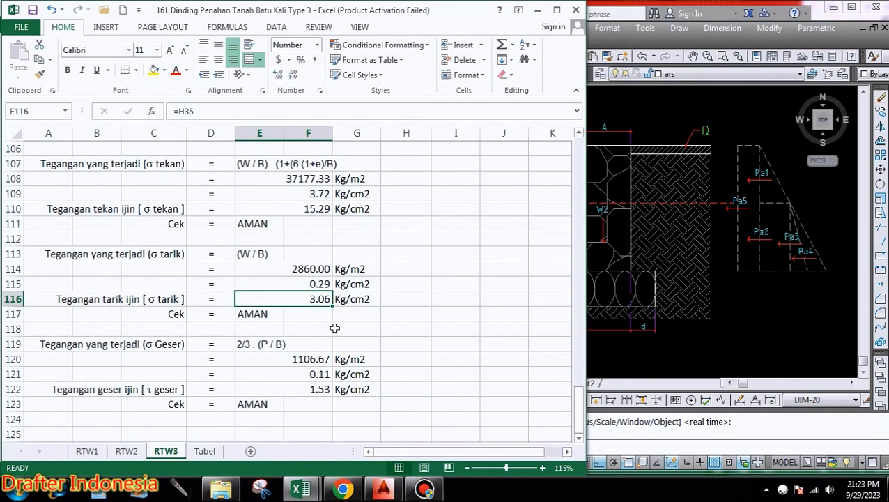
click(269, 314)
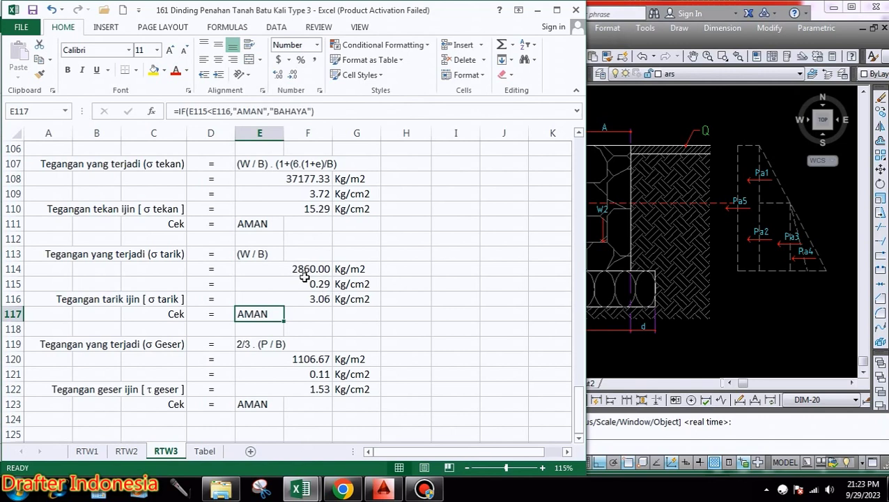
Check the shear stress expression, its formulas, the allowable stress reference and the safety test in cells E119 to E123
scroll(301, 258, down, 1)
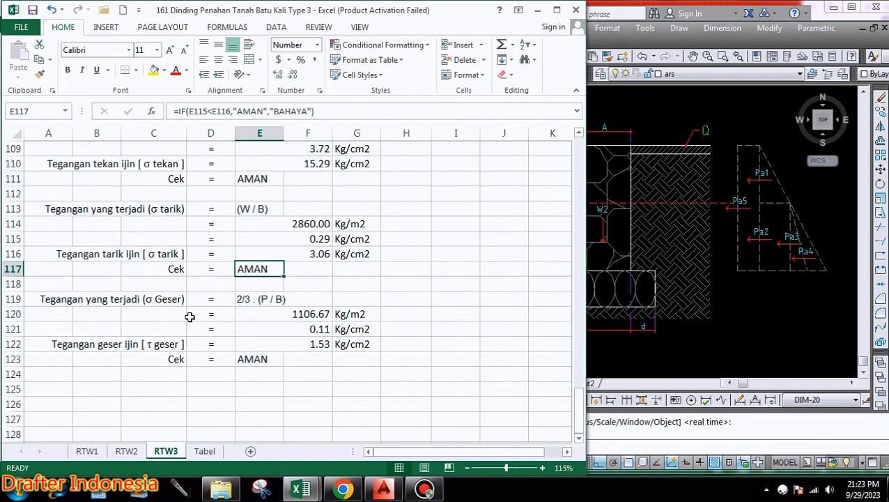
click(260, 300)
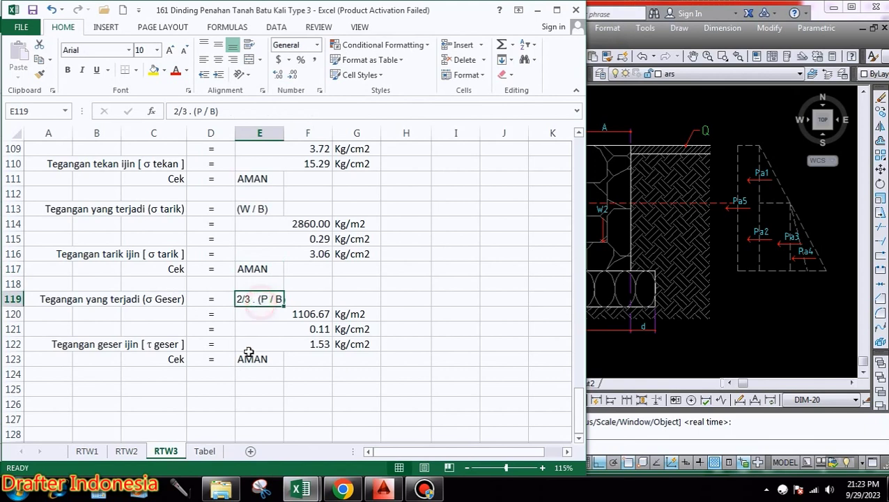
click(313, 315)
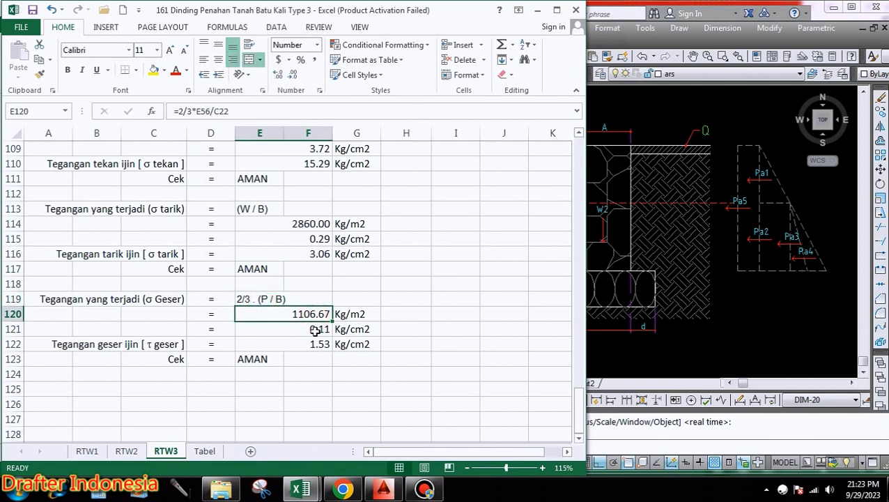
click(315, 331)
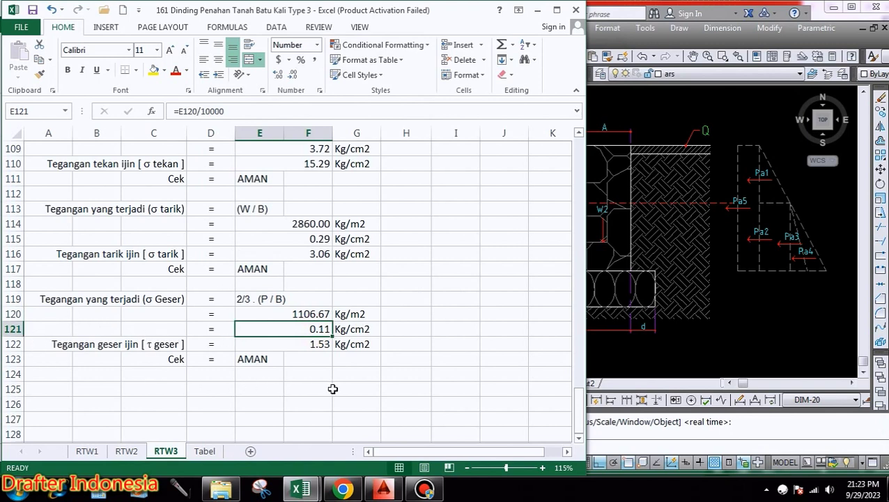
click(322, 346)
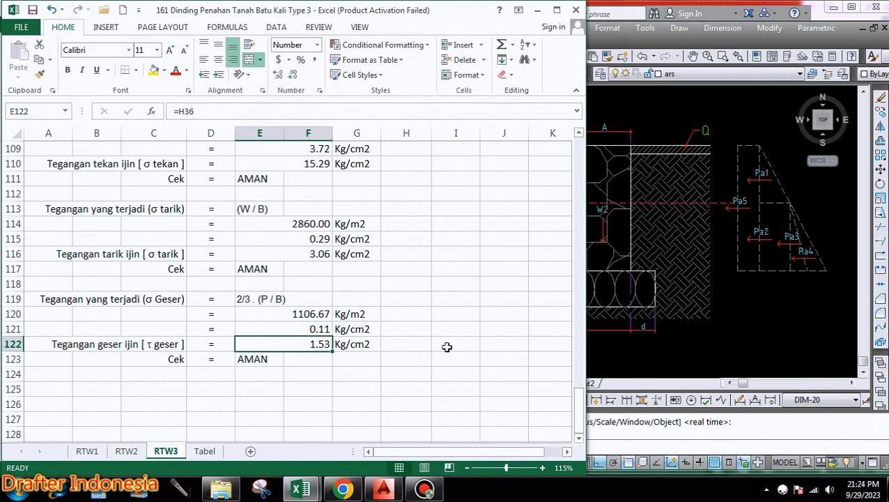
click(254, 359)
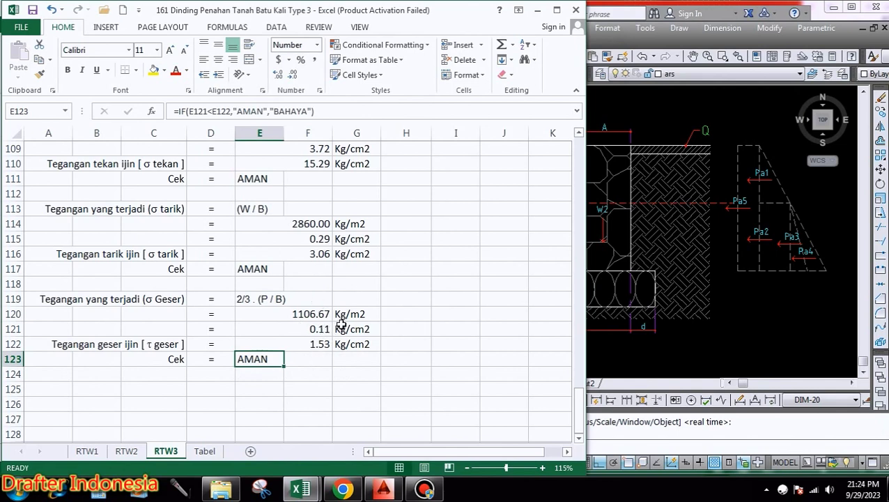
Return to the wall input data and compare dimension A in cell C21 with the section picture and the stability check summary
scroll(341, 324, up, 1)
scroll(311, 349, down, 1)
scroll(321, 345, up, 4)
scroll(324, 345, up, 11)
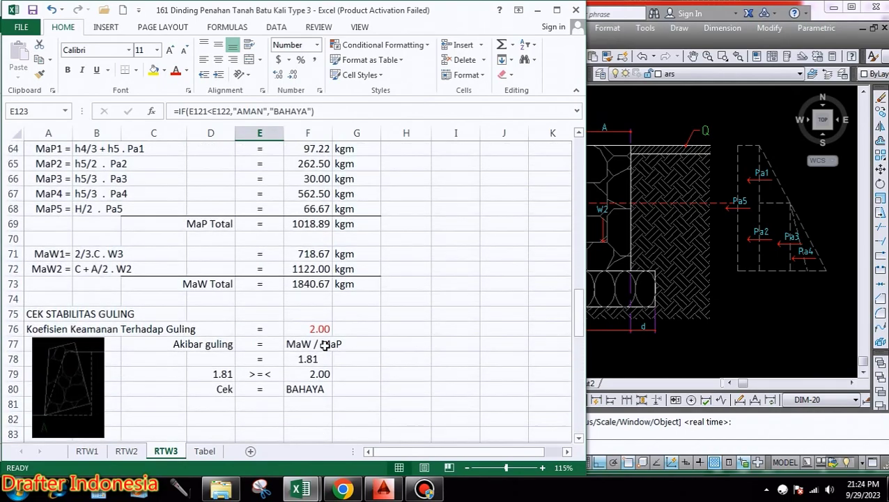
scroll(326, 343, up, 16)
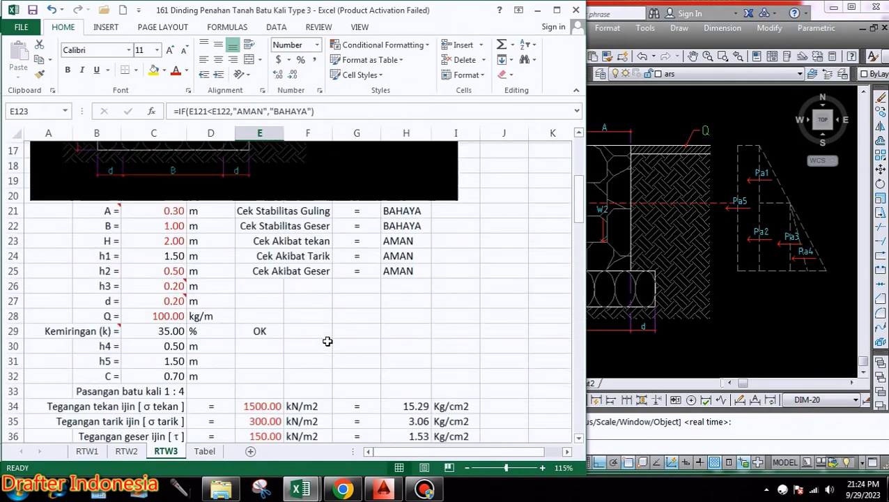
scroll(328, 340, up, 1)
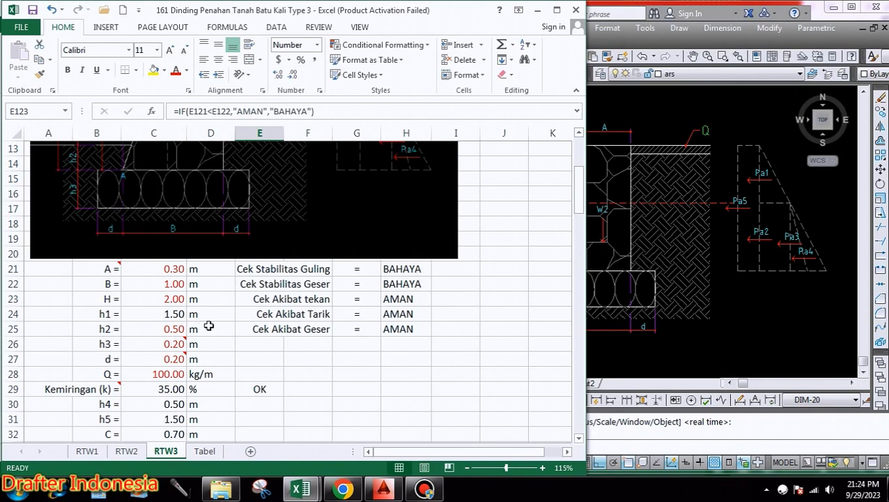
click(175, 270)
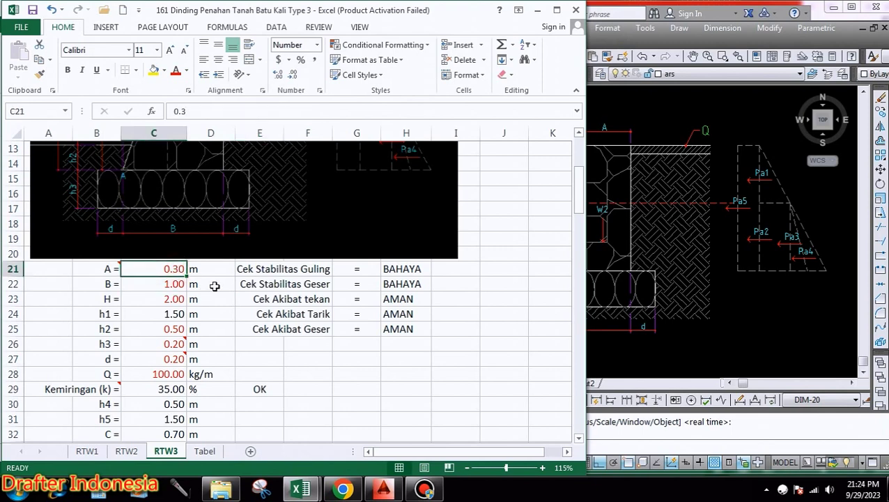
scroll(230, 296, up, 4)
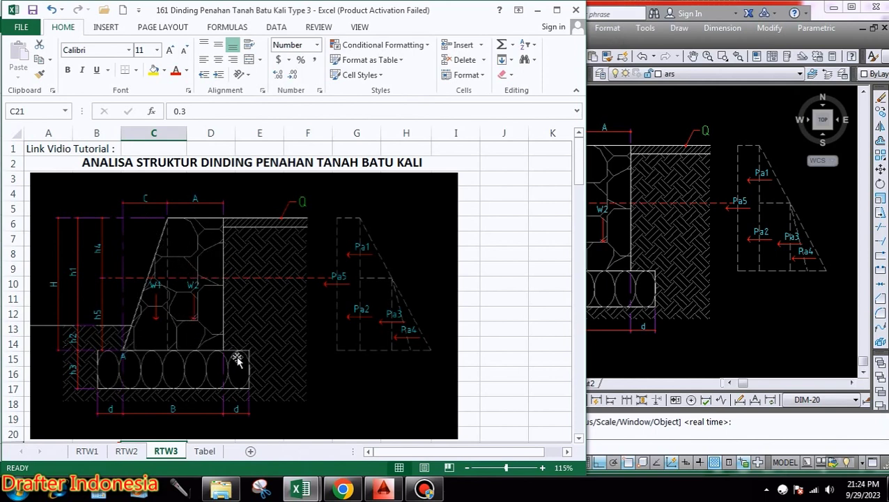
scroll(218, 252, down, 3)
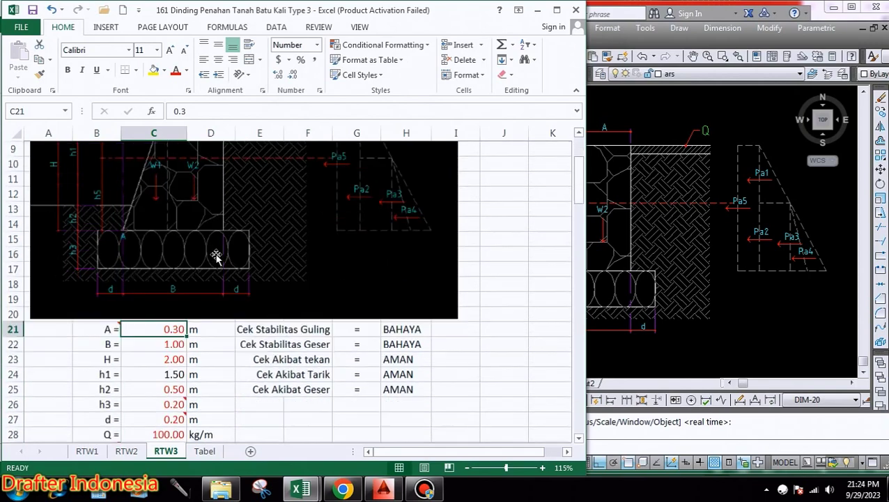
scroll(218, 252, down, 1)
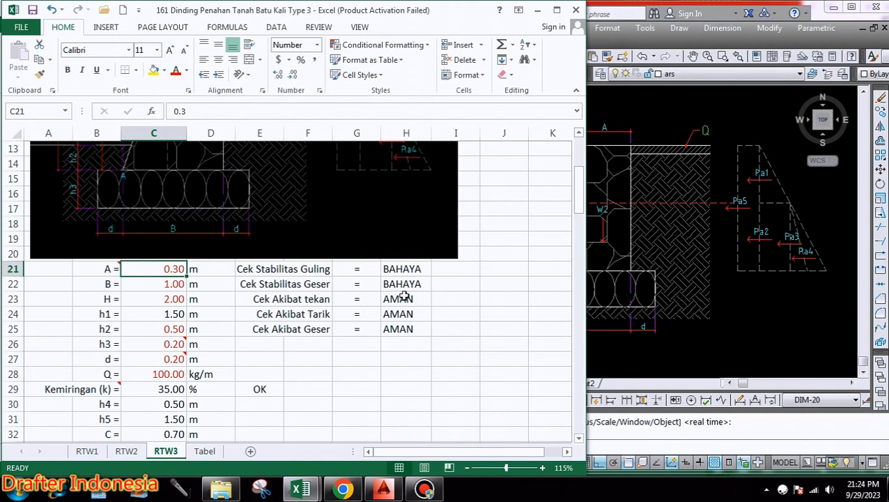
Set the wall's base width B in cell C22 to 1.5 m
click(172, 285)
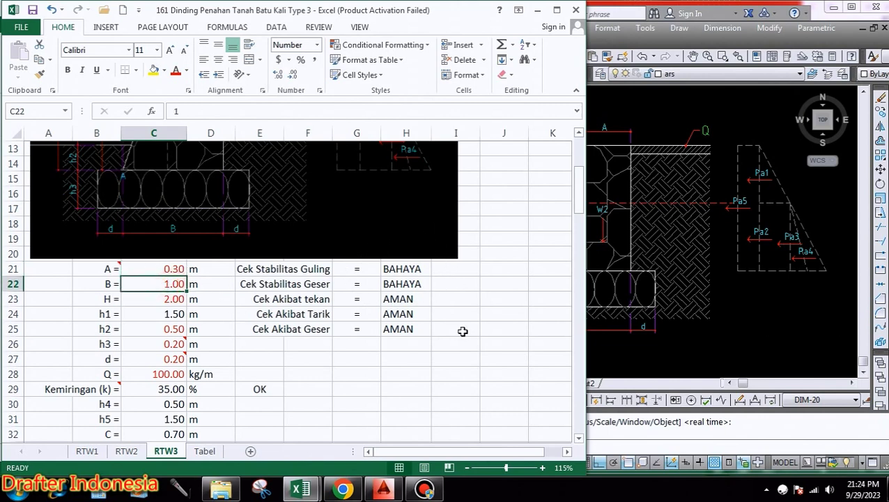
text(1.)
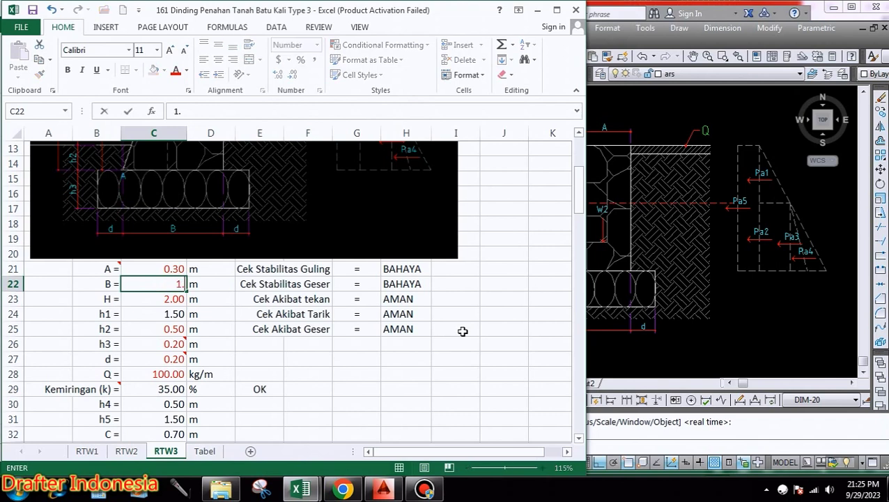
text(5)
key(Return)
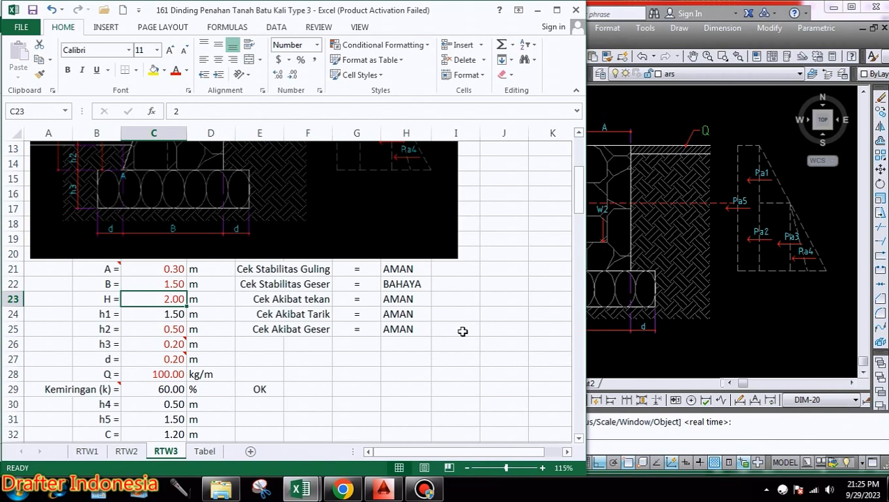
Set the wall's top width A in cell C21 to 0.35 m
key(Up)
key(Up)
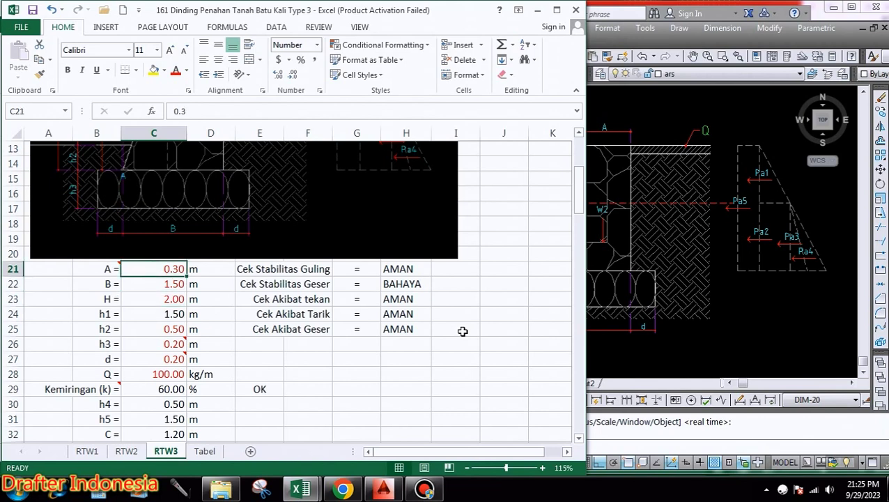
text(0.35)
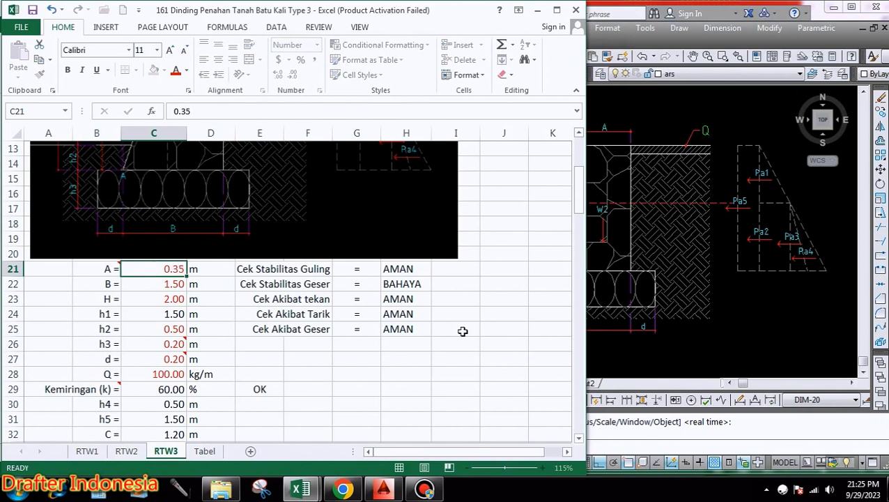
Try a top width A of 0.5 m in cell C21
key(Return)
key(Up)
text(0.5)
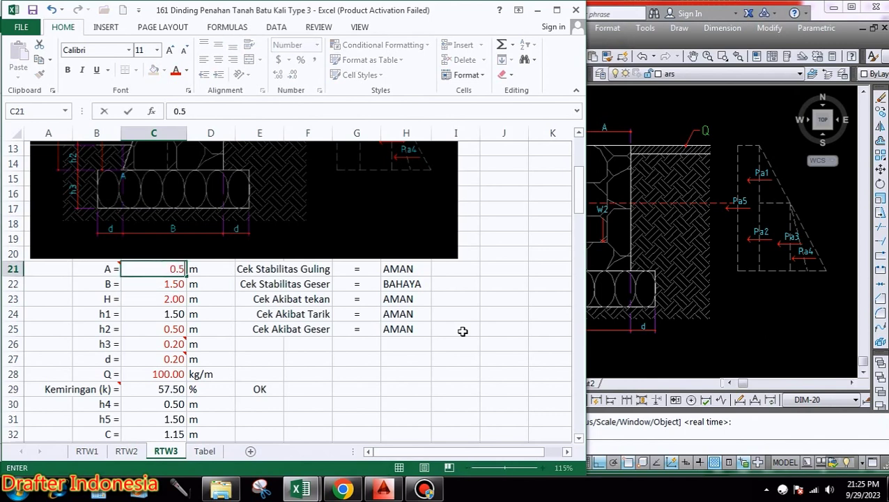
key(Return)
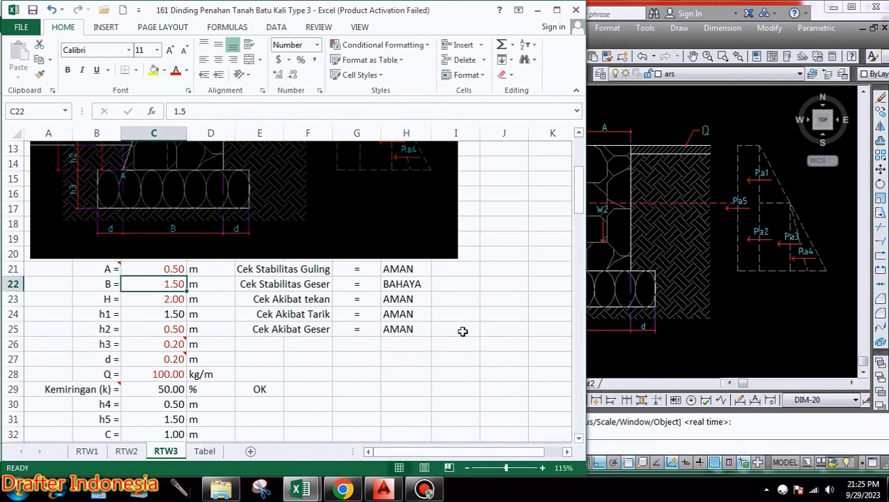
Reduce the wall's top width A in cell C21 to 0.3 m
key(Up)
key(F2)
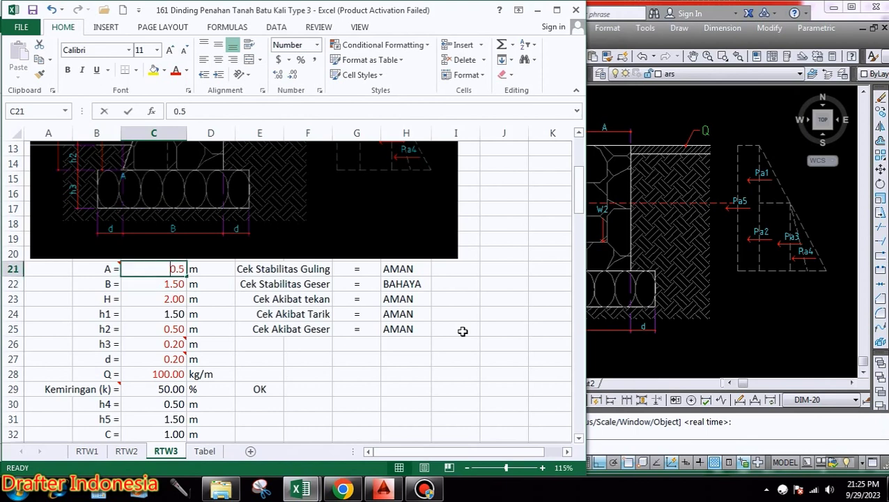
key(BackSpace)
key(BackSpace)
text(.3)
key(ctrl+Return)
key(Return)
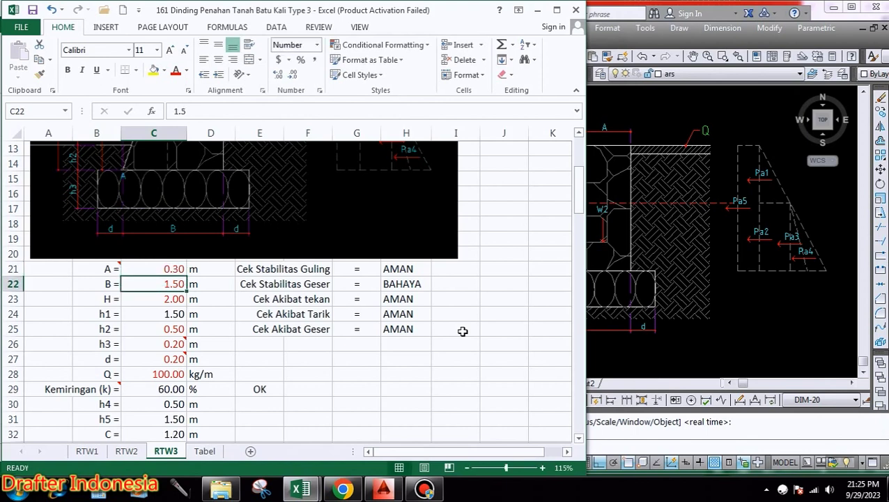
Try a base width B of 1.75 m in cell C22, then increase it to 2 m
text(1.7)
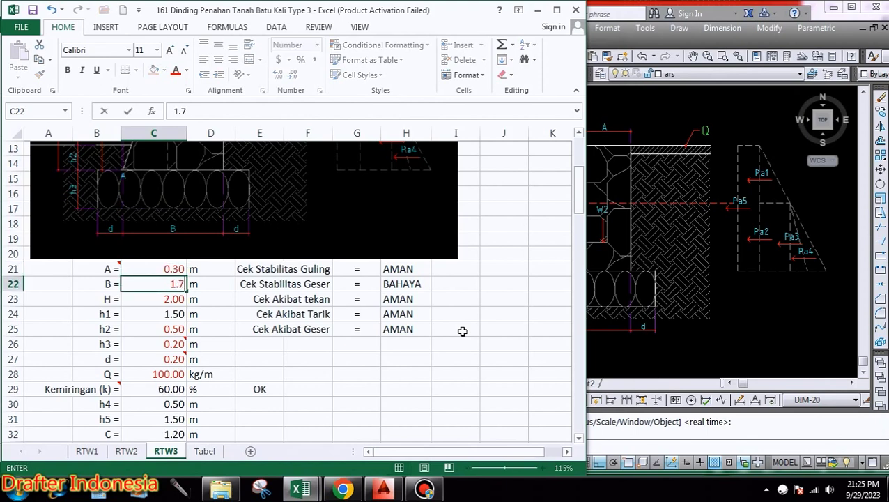
text(5)
key(Return)
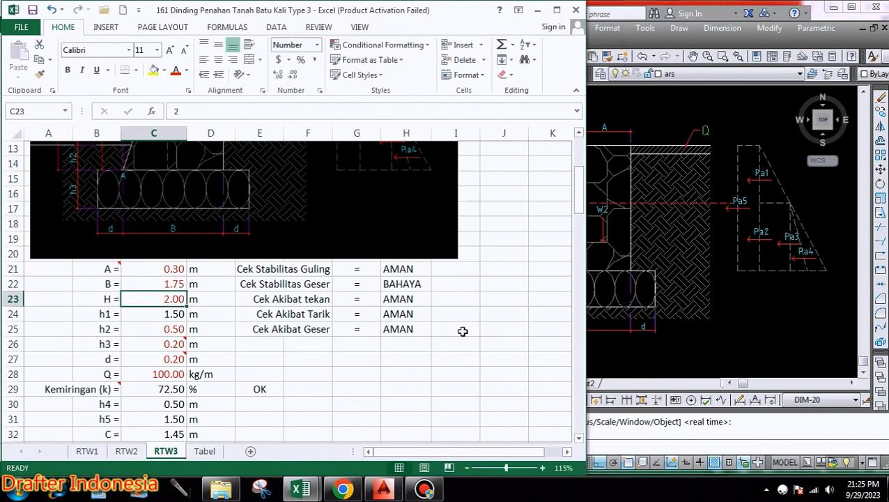
text(12)
key(Escape)
key(Up)
text(2)
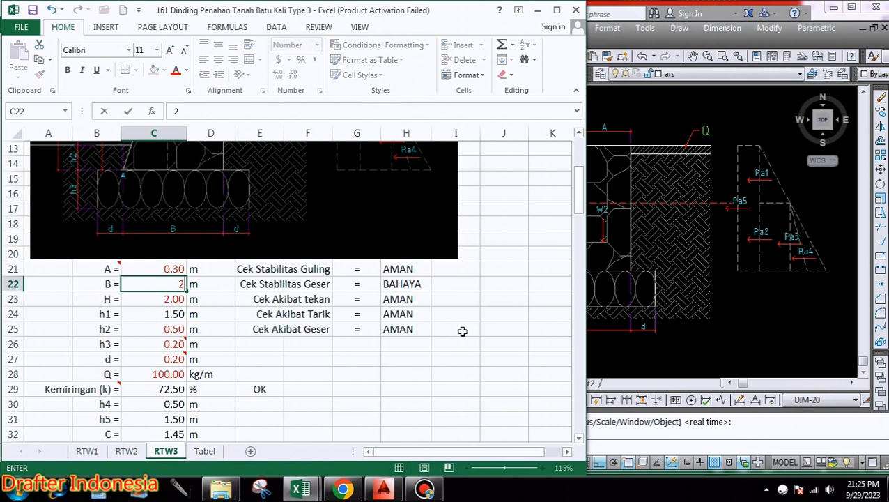
key(Return)
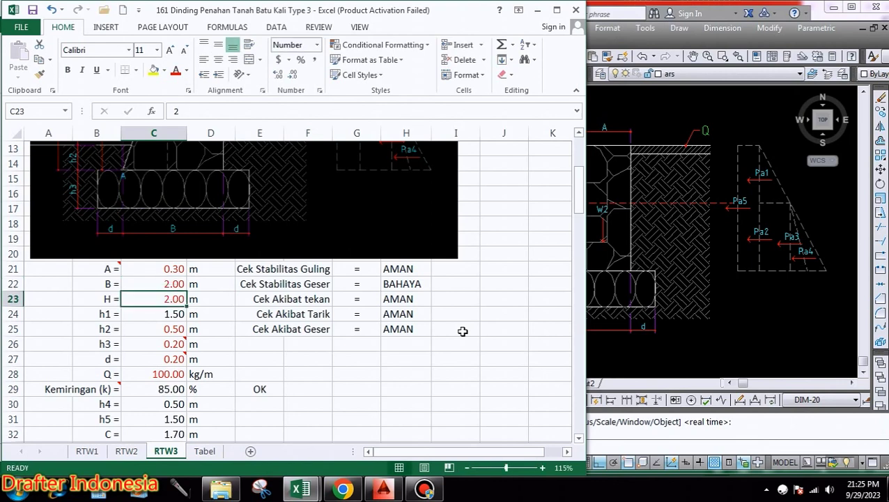
Test a top width A of 0.5 m in cell C21, then return it to 0.3 m
key(Up)
key(Up)
text(0.5)
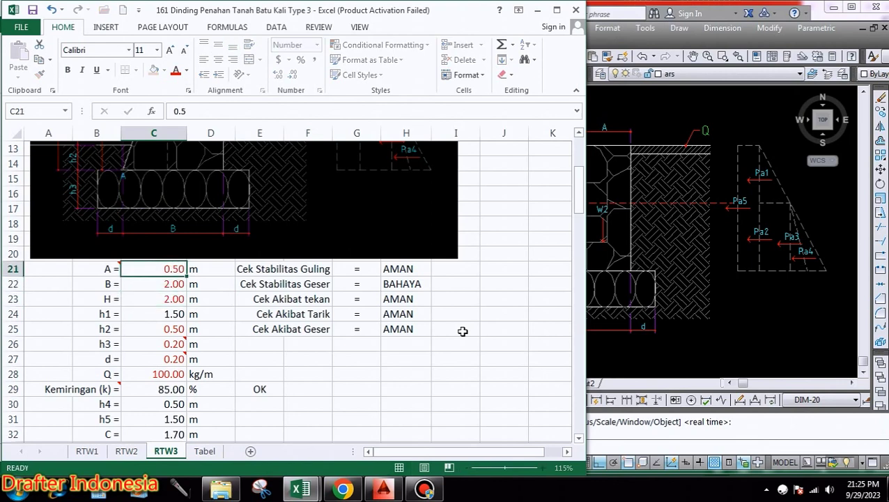
key(Return)
key(Up)
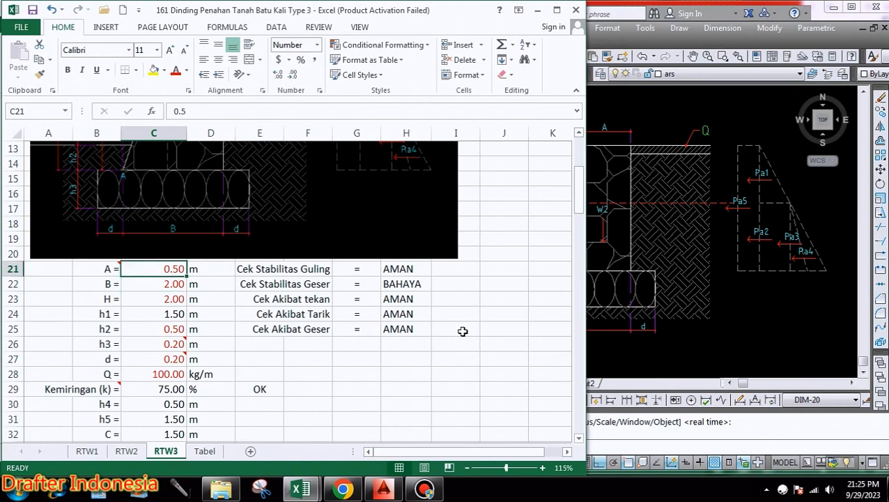
text(0.3)
key(Return)
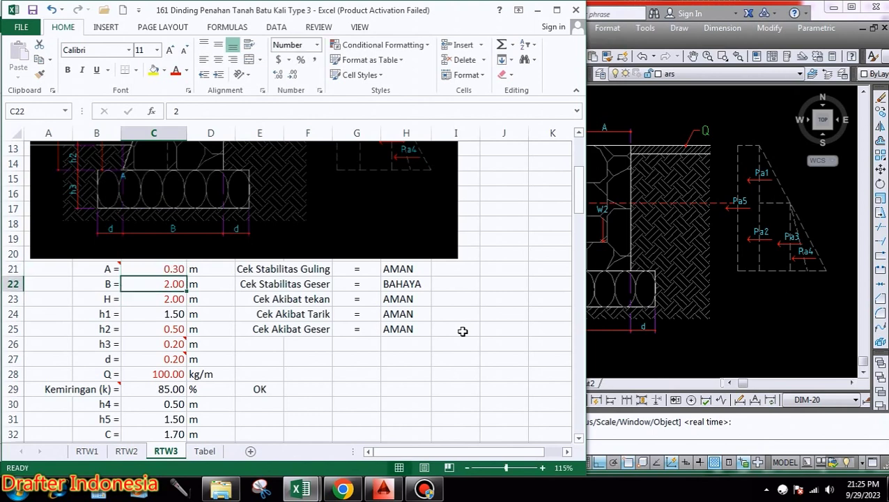
Try base width B in cell C22 at 2.5 m, then at 2.2 m
text(2.5)
key(Return)
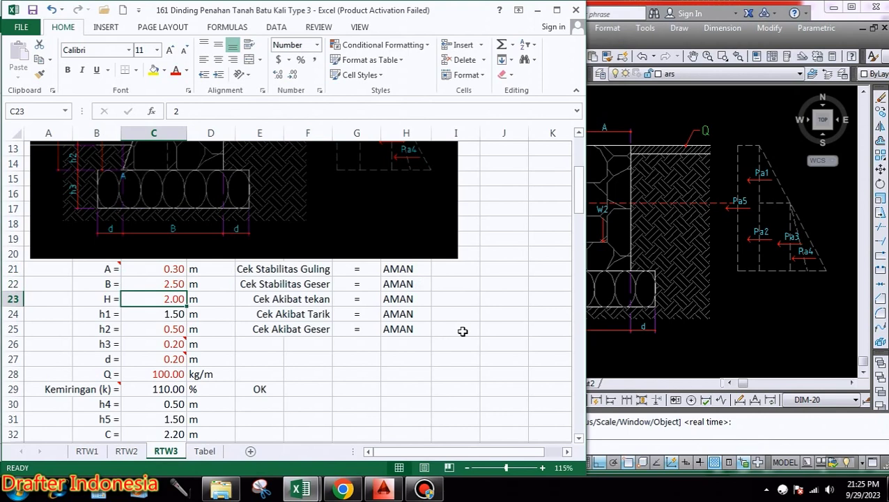
key(Up)
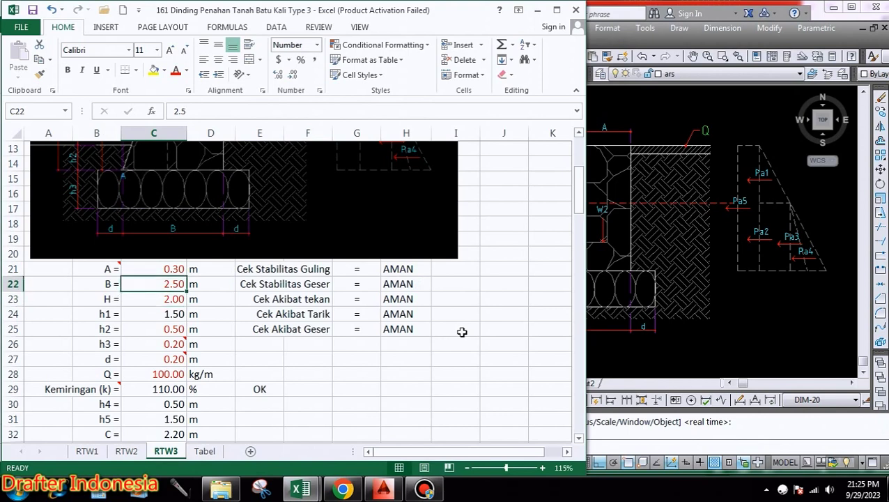
text(2)
key(Return)
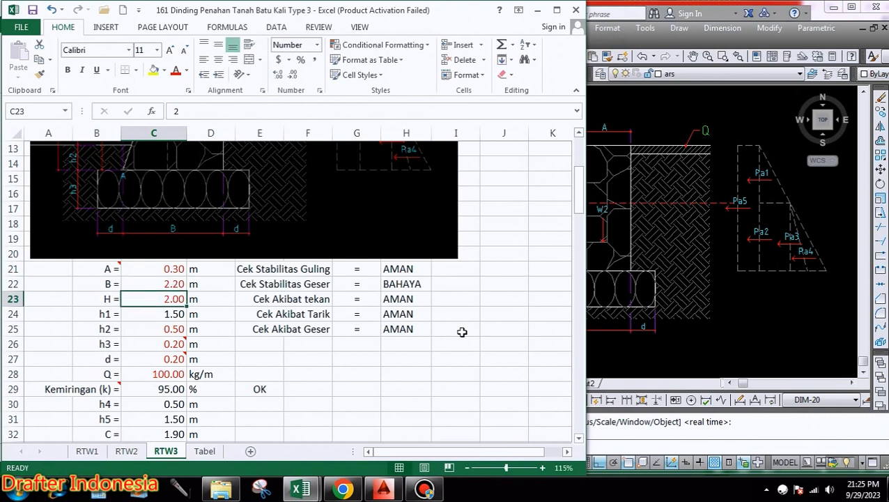
Raise base width B in cell C22 to 2.3 m, then to 2.4 m
key(Up)
text(2)
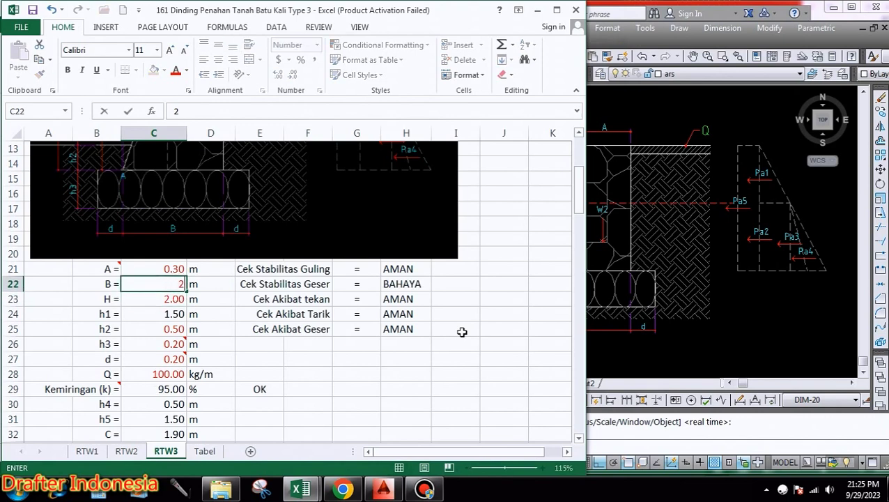
key(Return)
key(Up)
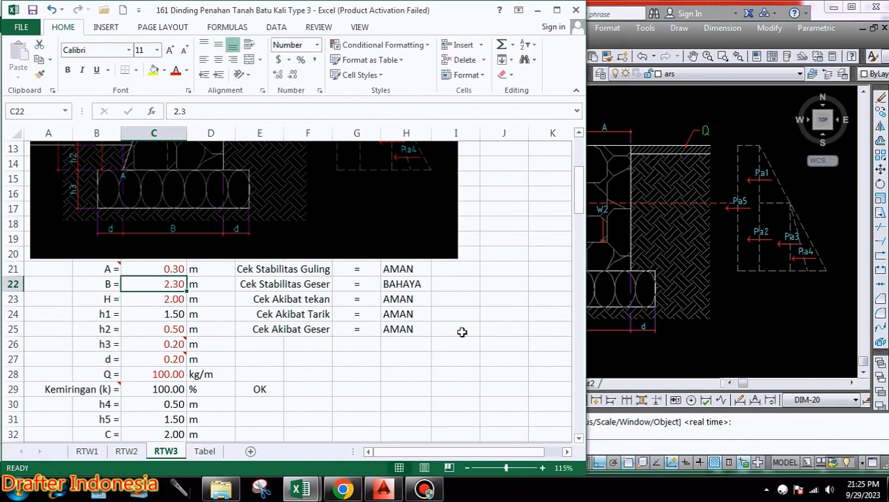
text(1\)
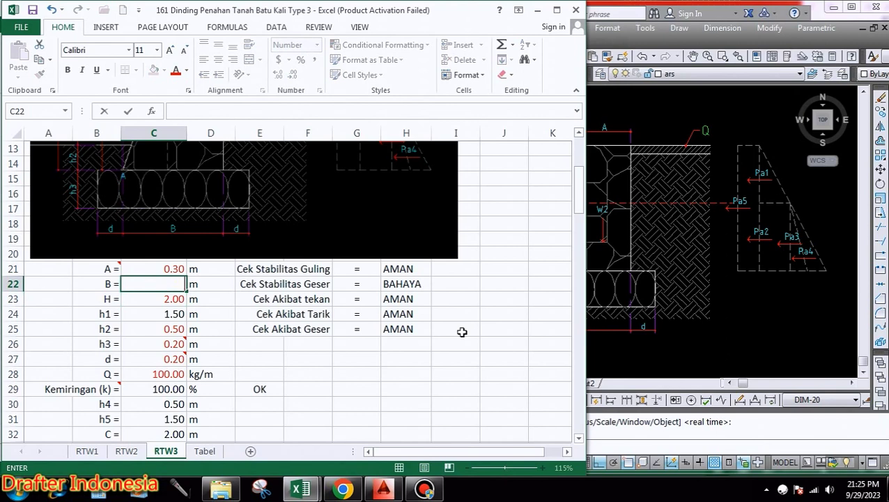
text(4)
key(Return)
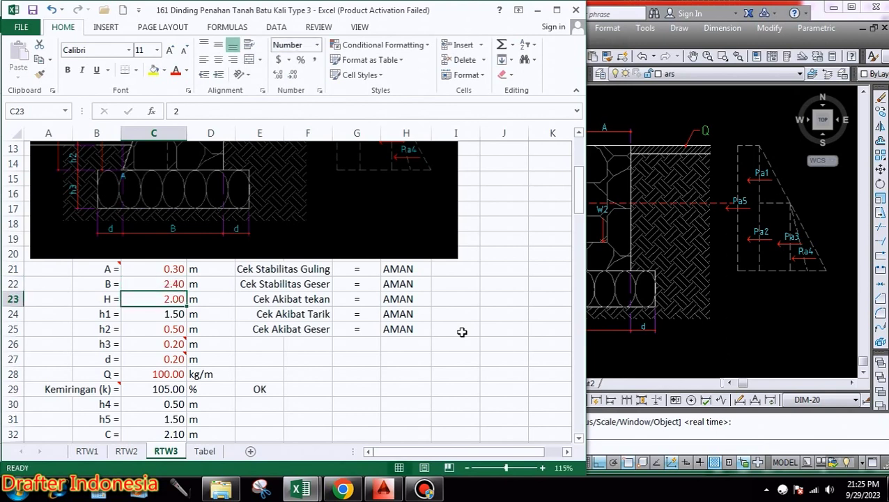
Narrow down base width B in cell C22 by testing 2.35 m and 2.3 m, then settle on 2.35 m
key(Up)
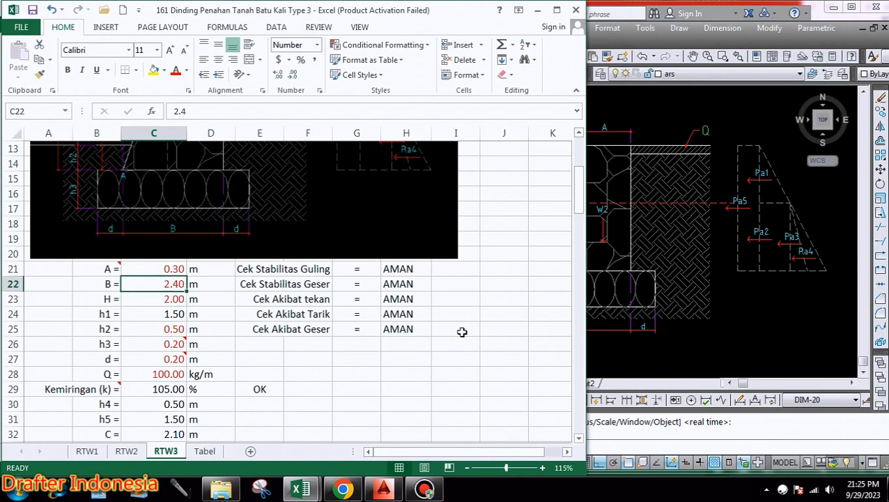
text(2.35)
key(Return)
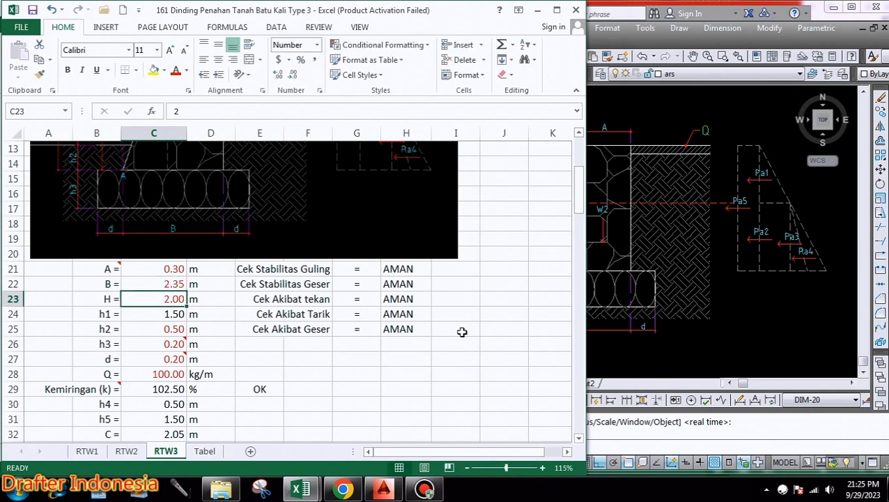
key(Up)
text(2)
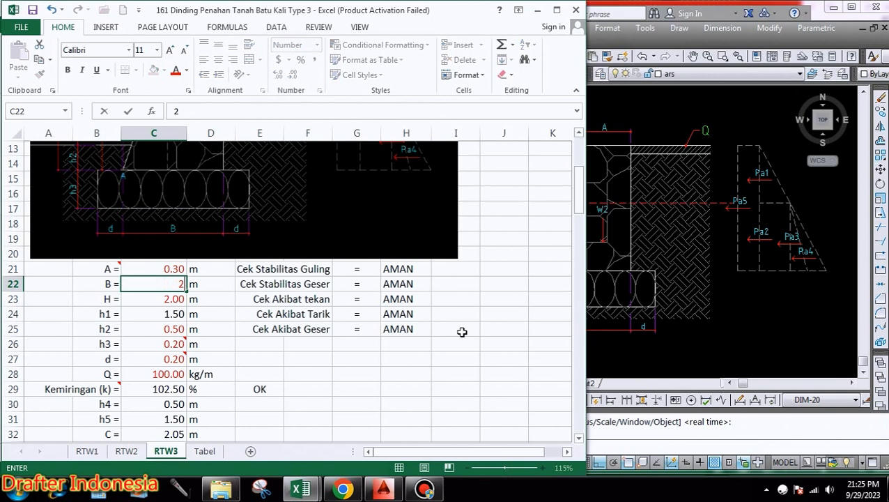
key(Return)
key(Up)
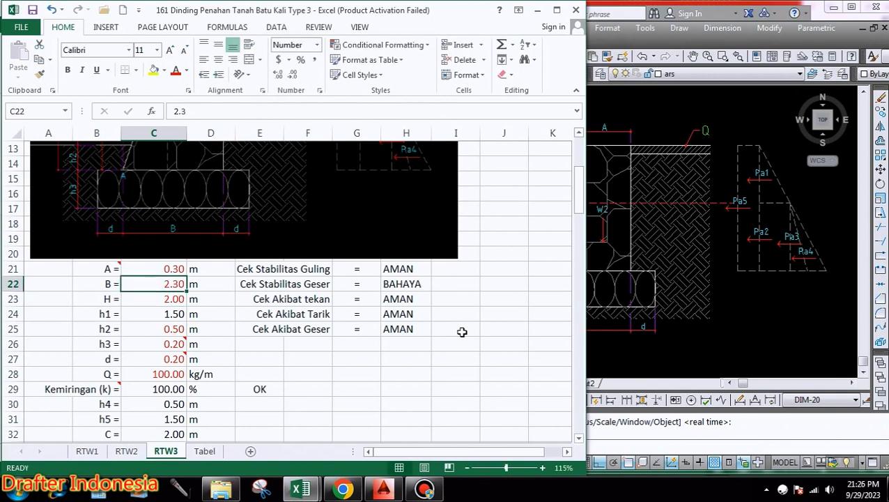
text(2.35)
key(Return)
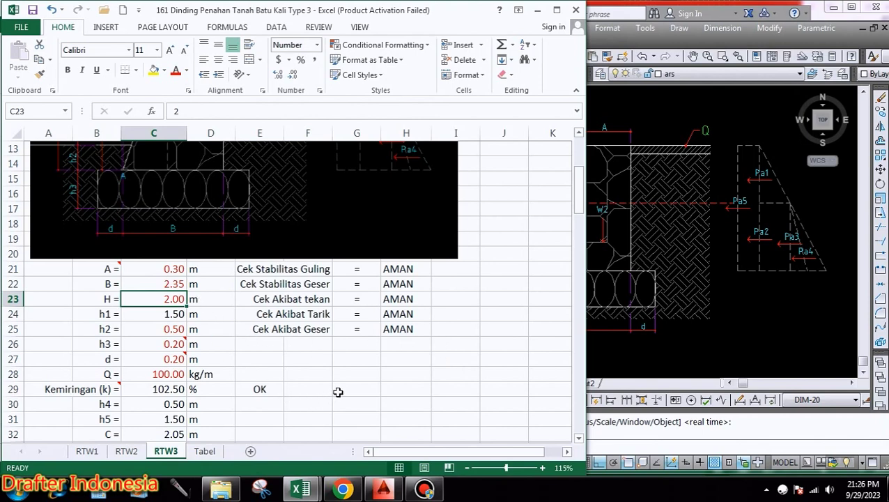
Test a thicker wall with top width A of 0.5 m in C21 and base width B of 2.3 m in C22
click(179, 269)
text(0.5)
key(Return)
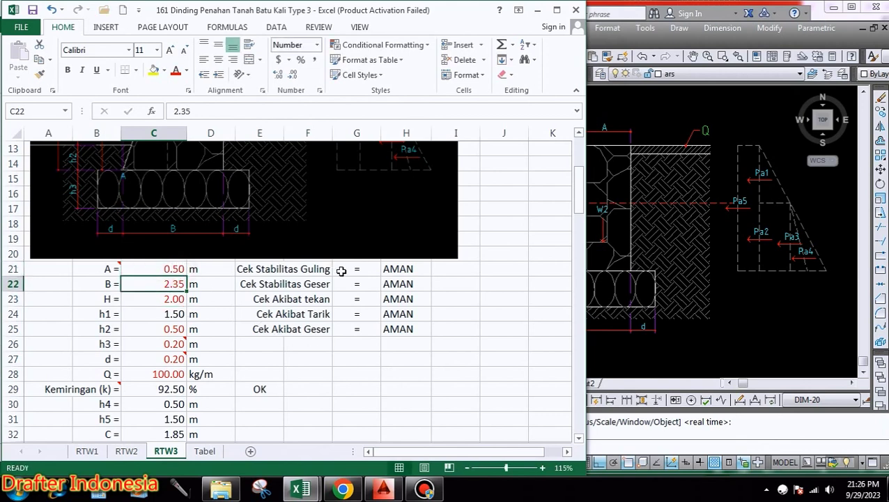
text(2.)
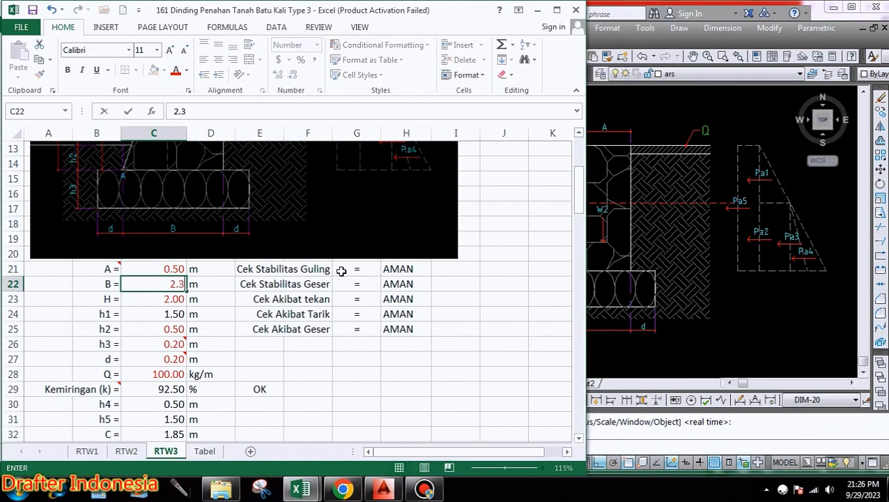
text(3)
key(Return)
key(Up)
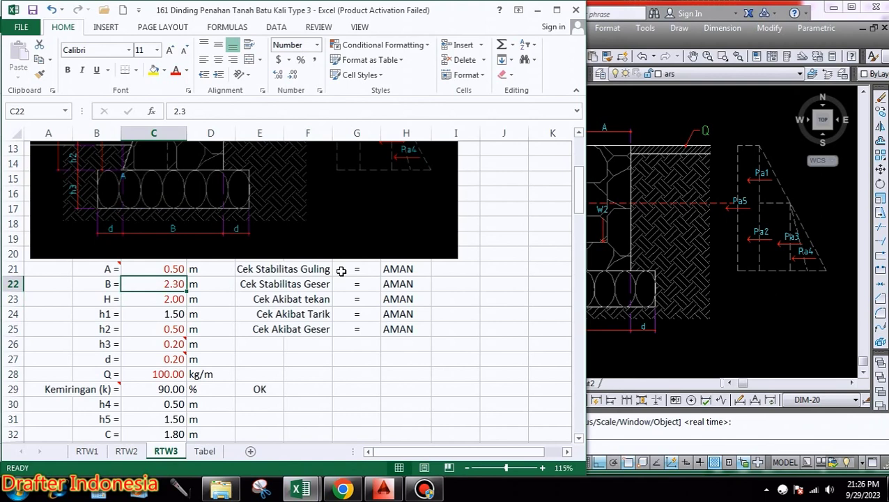
Set base width B in cell C22 to 2 m and top width A in cell C21 to 0.7 m
text(2)
key(Return)
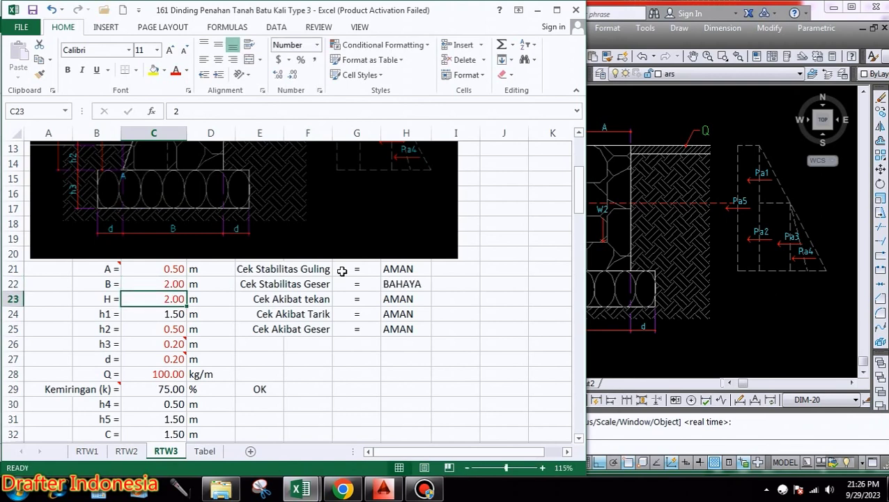
key(Up)
key(Up)
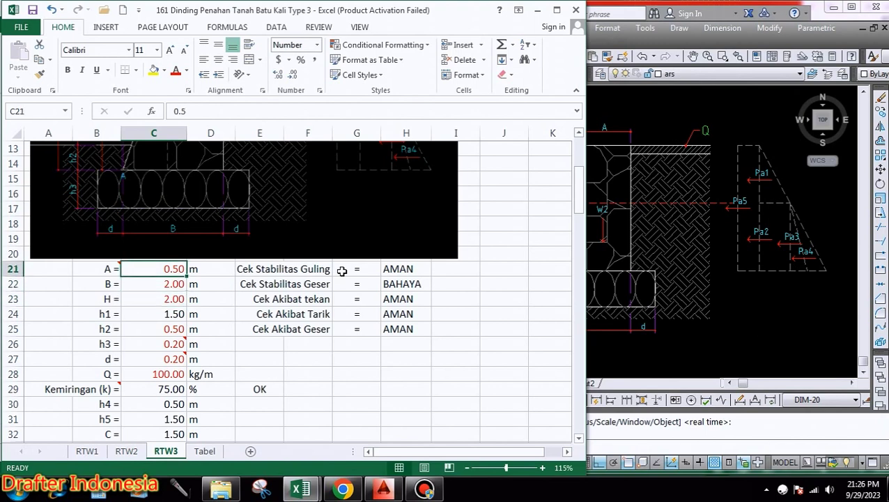
text(0.)
key(Return)
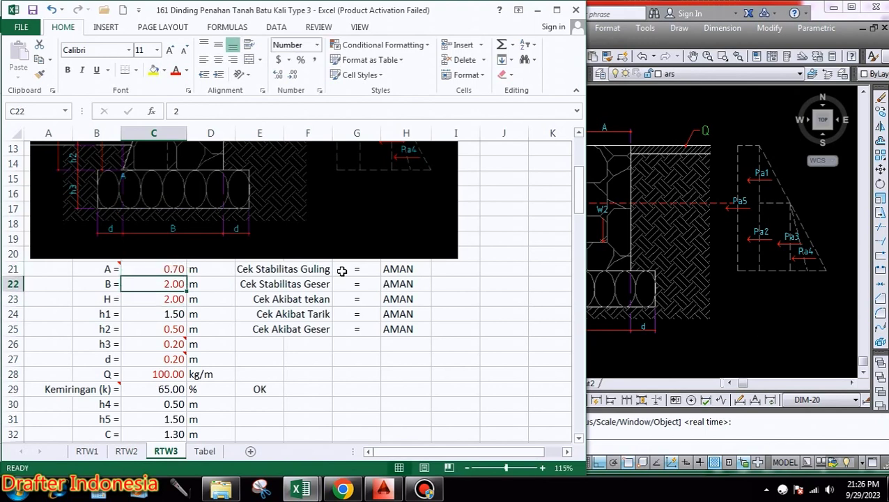
key(Up)
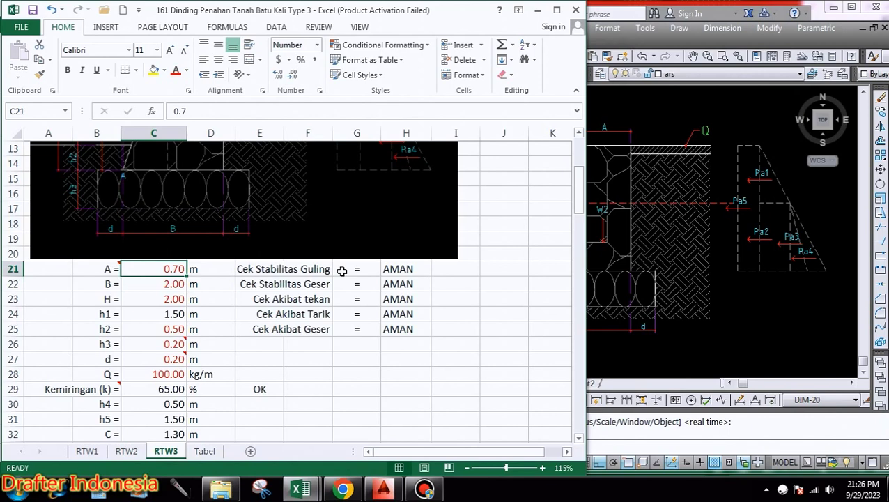
key(Down)
key(Down)
key(Down)
key(Up)
key(Up)
key(Up)
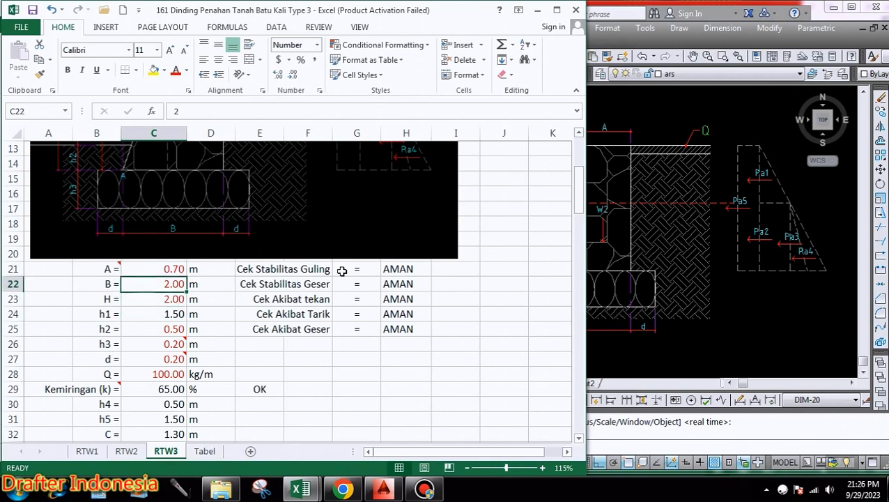
key(Down)
key(Up)
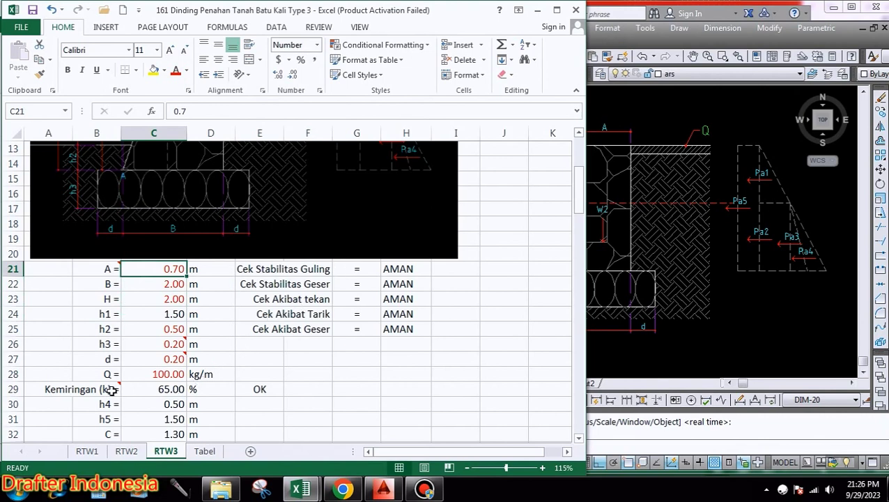
Set top width A in cell C21 to 0.75 m and base width B in cell C22 to 1.5 m
mouse_move(109, 392)
double_click(179, 274)
text(5)
key(Return)
text(1.5)
key(Return)
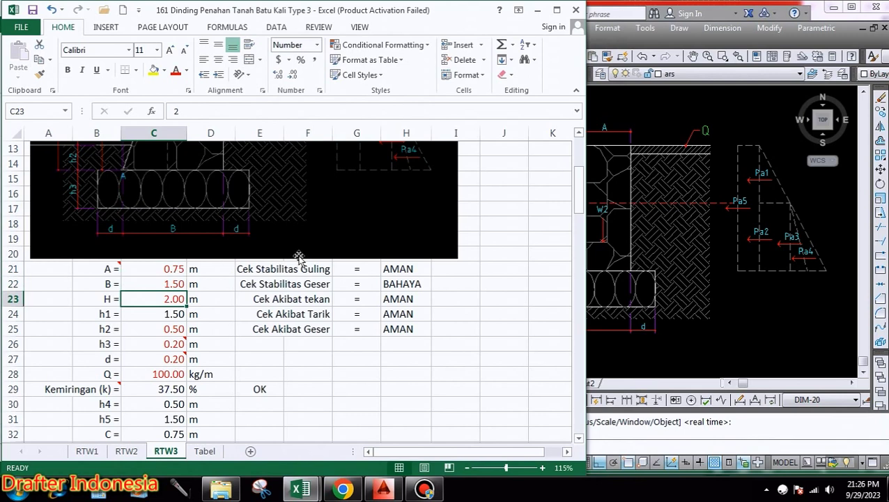
Try a base width B of 1.6 m in cell C22, then increase it to 1.7 m
key(Up)
text(1.6)
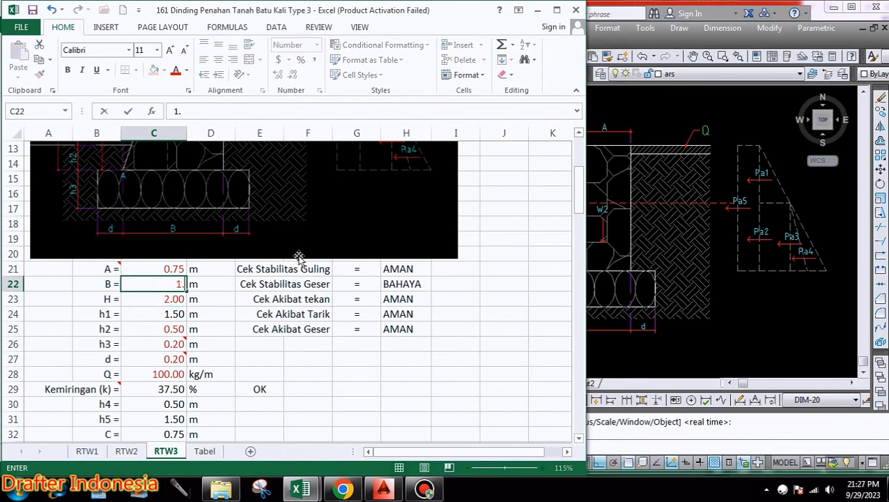
key(Return)
key(Up)
text(1.7)
key(Return)
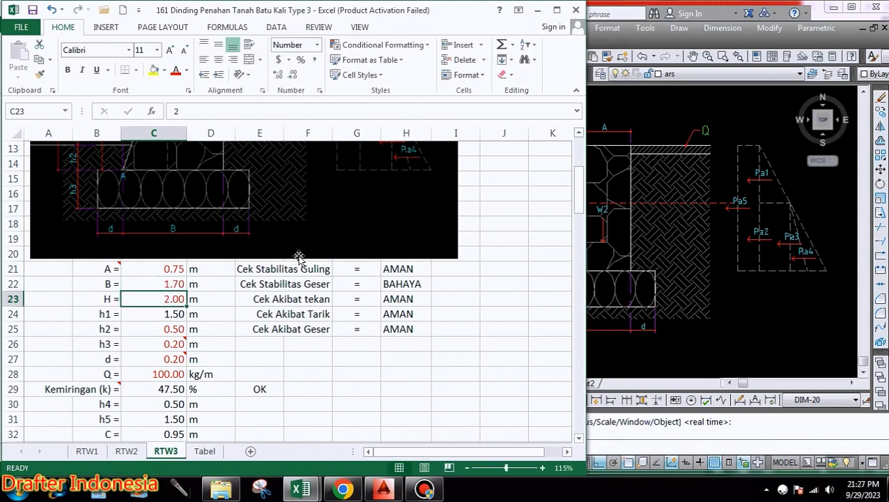
Try a base width B of 2 m in cell C22, then reduce it to 1.9 m
key(Up)
text(2)
key(Return)
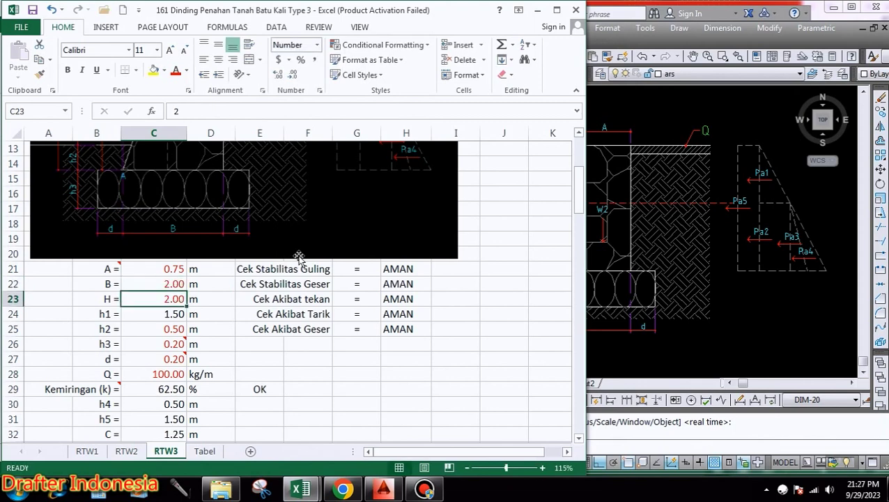
key(Up)
text(1)
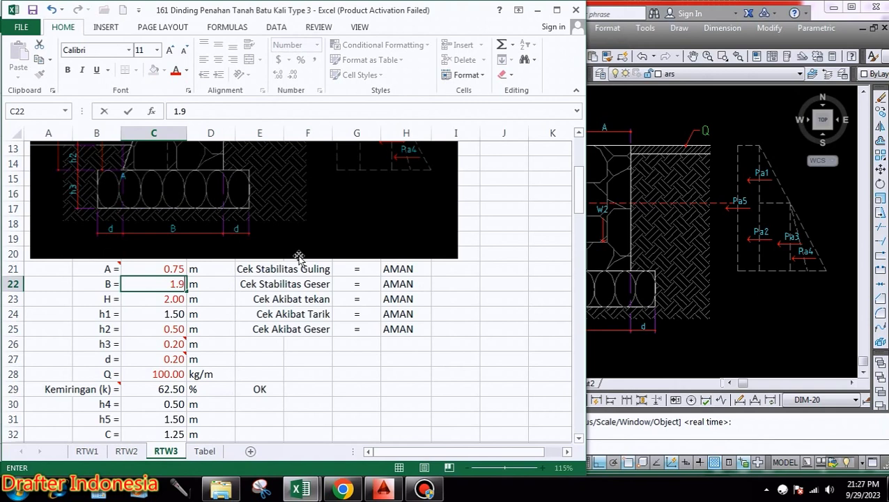
key(Return)
Test a narrower base width B of 1.8 m in cell C22, then 1.85 m
key(Up)
text(1.8)
key(Return)
key(Up)
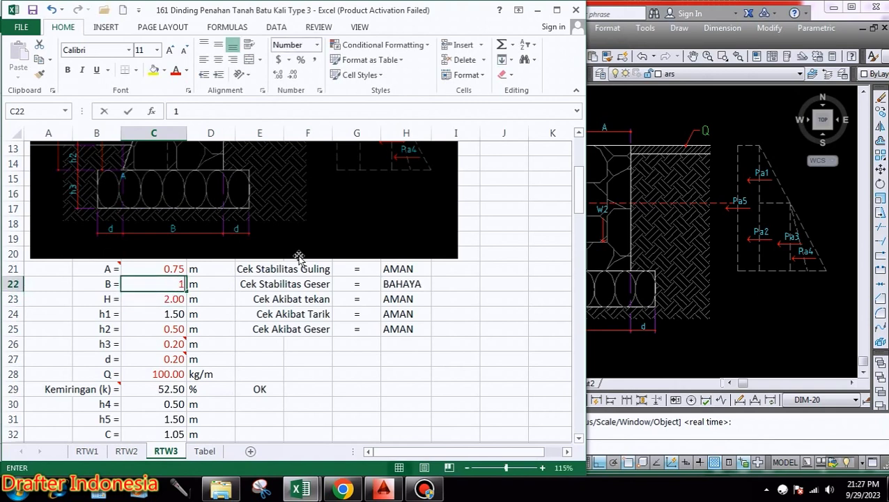
text(1.85)
key(Return)
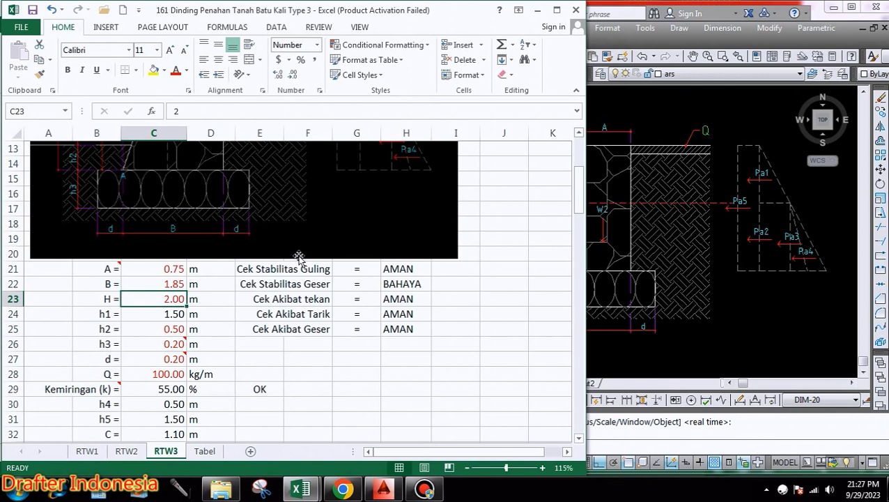
Set base width B in cell C22 to 1.9 m
key(Up)
text(1.9)
key(Return)
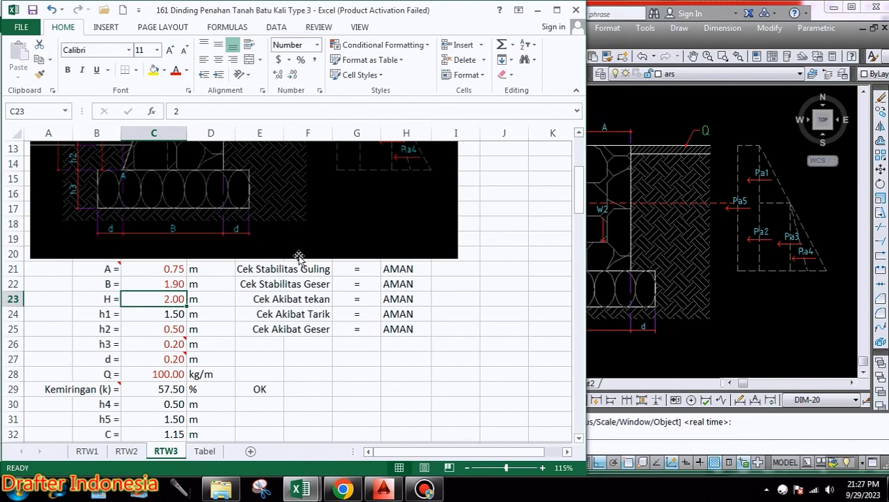
Review the wall diagram, stability checks, allowable stresses, soil parameters, and earth-pressure and wall-weight calculations in the RTW3 sheet
scroll(307, 258, down, 2)
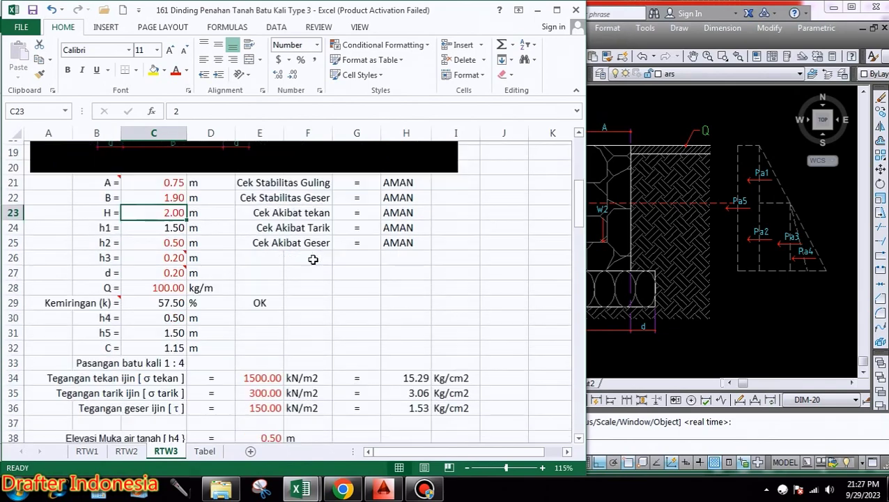
scroll(209, 313, down, 4)
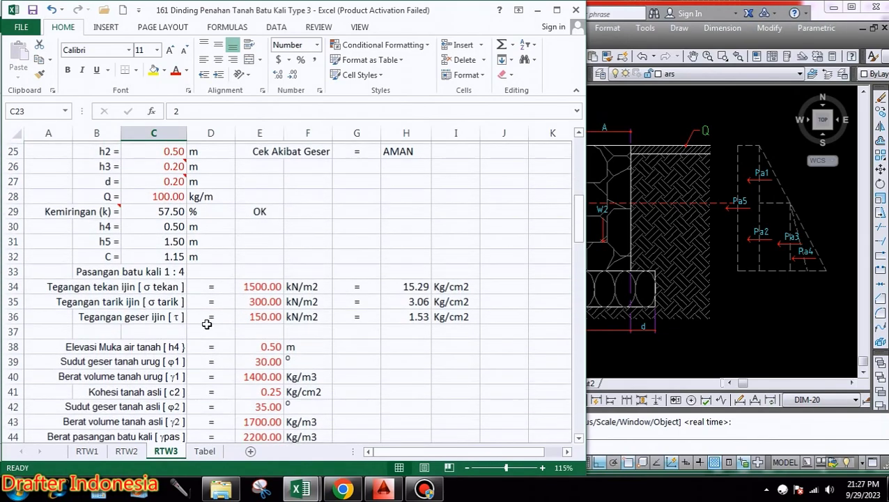
scroll(276, 351, up, 6)
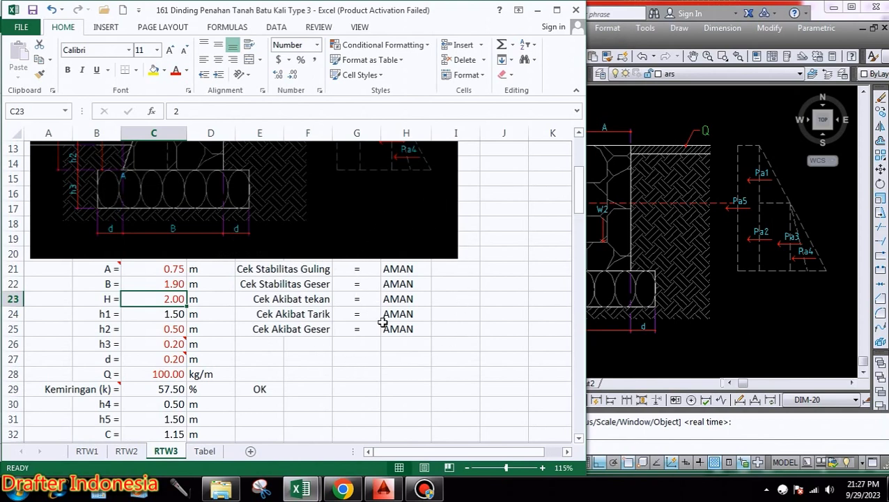
scroll(323, 293, up, 4)
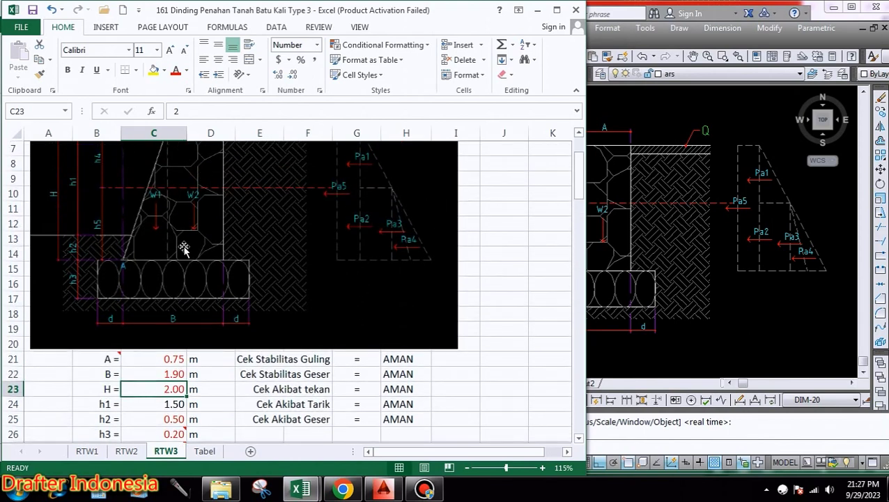
scroll(207, 233, down, 7)
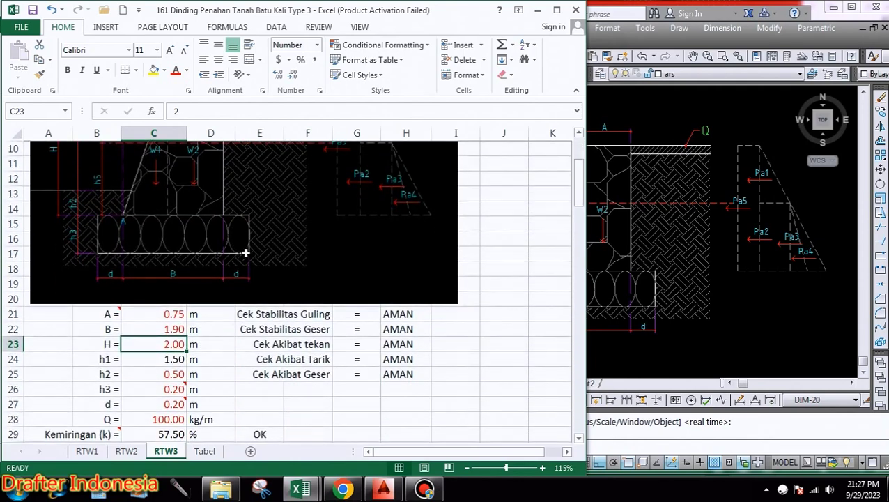
scroll(277, 269, down, 6)
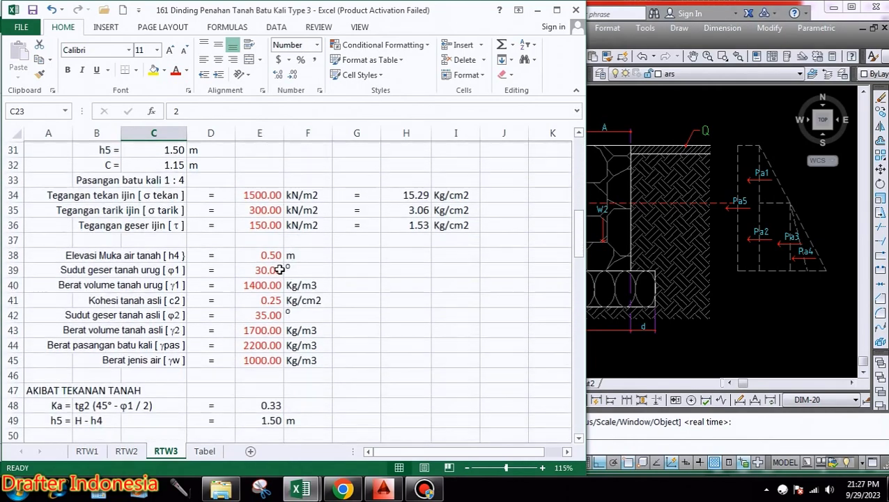
scroll(279, 269, down, 5)
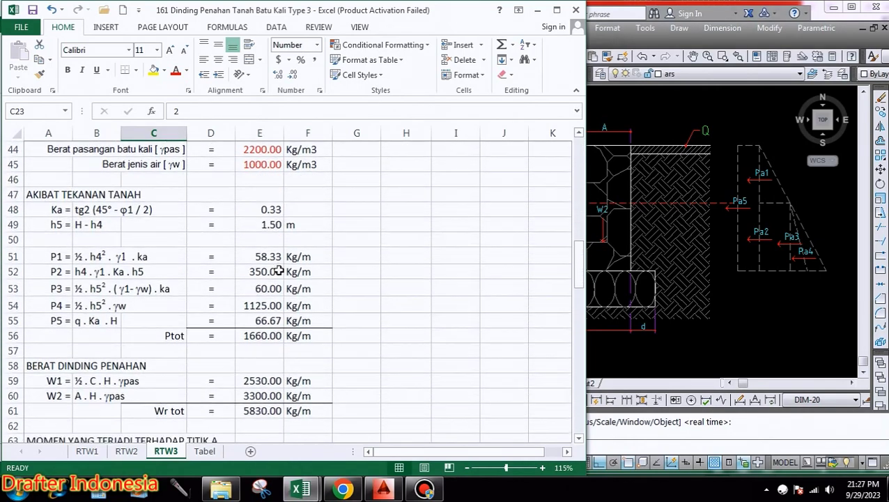
scroll(278, 270, up, 4)
scroll(278, 269, up, 14)
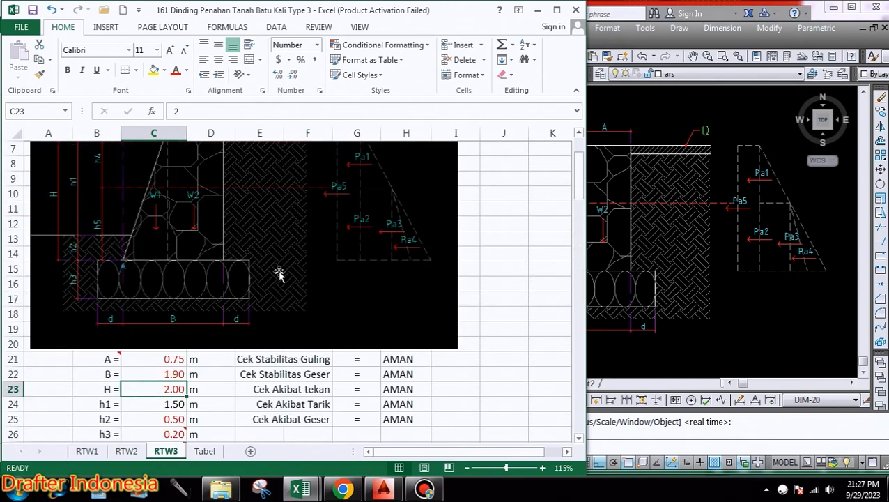